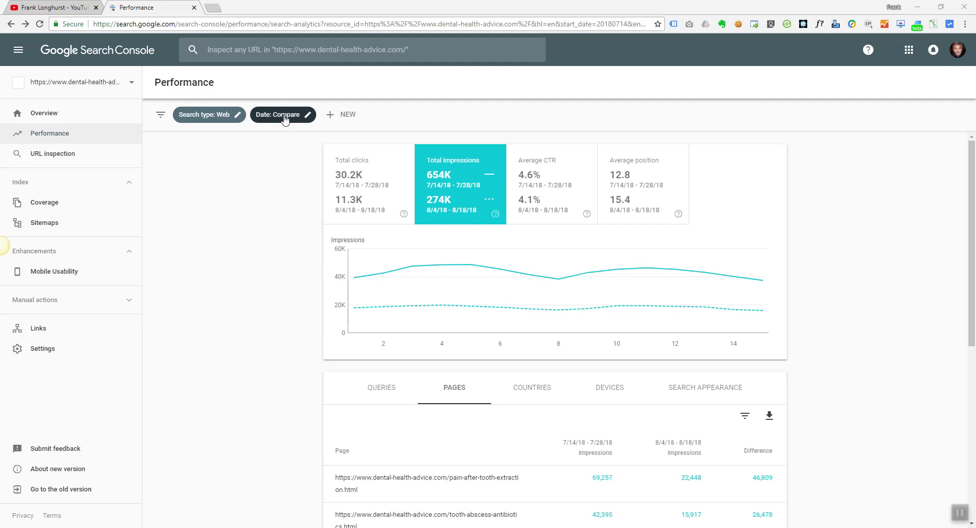
# Apply the custom date comparison of 2018-07-14 to 2018-07-28 versus 2018-08-04 to 2018-08-18 to the performance report.
pyautogui.click(283, 114)
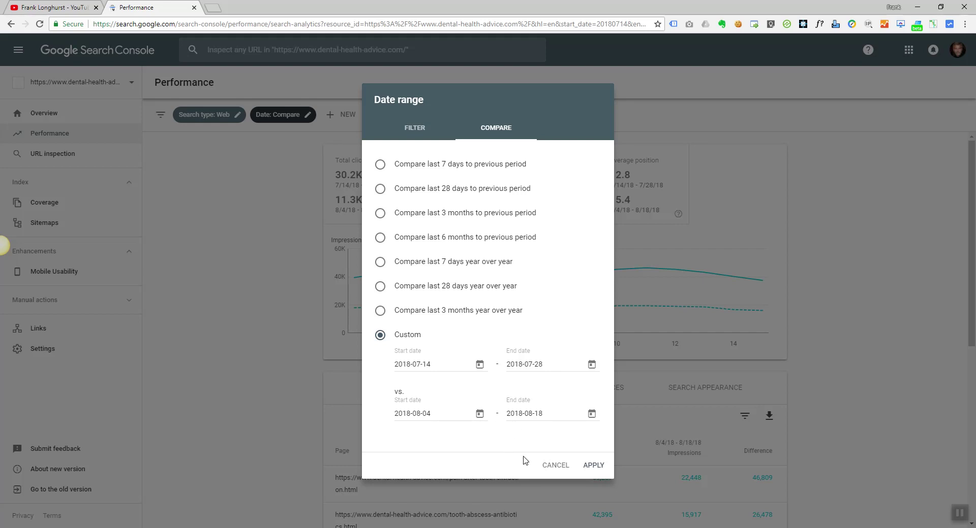
pyautogui.click(594, 471)
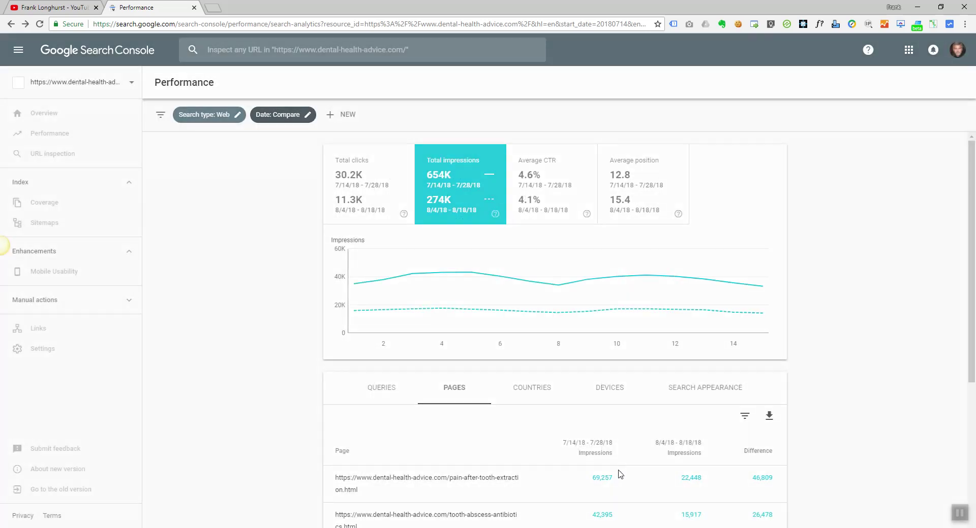
pyautogui.moveTo(536, 287)
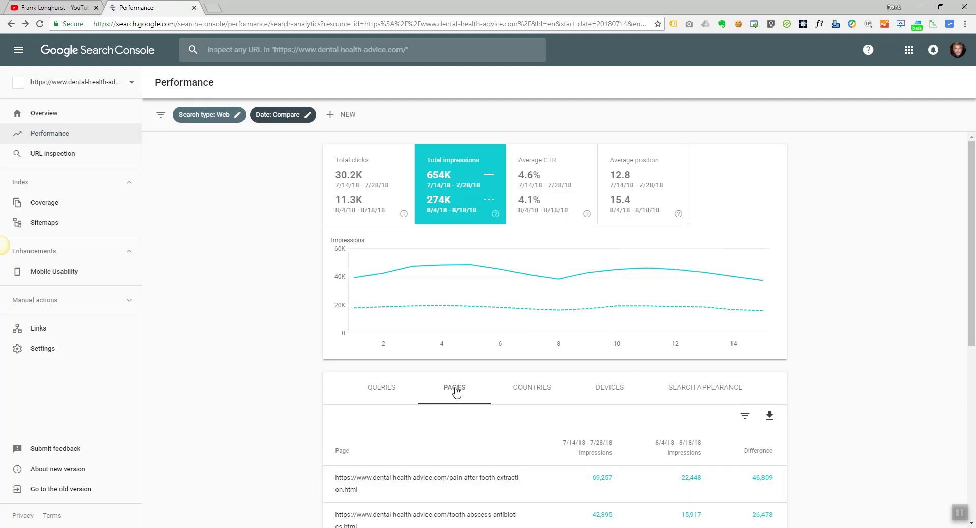
# Filter the performance report to the page pain-after-tooth-extraction.html.
pyautogui.scroll(-2, 456, 391)
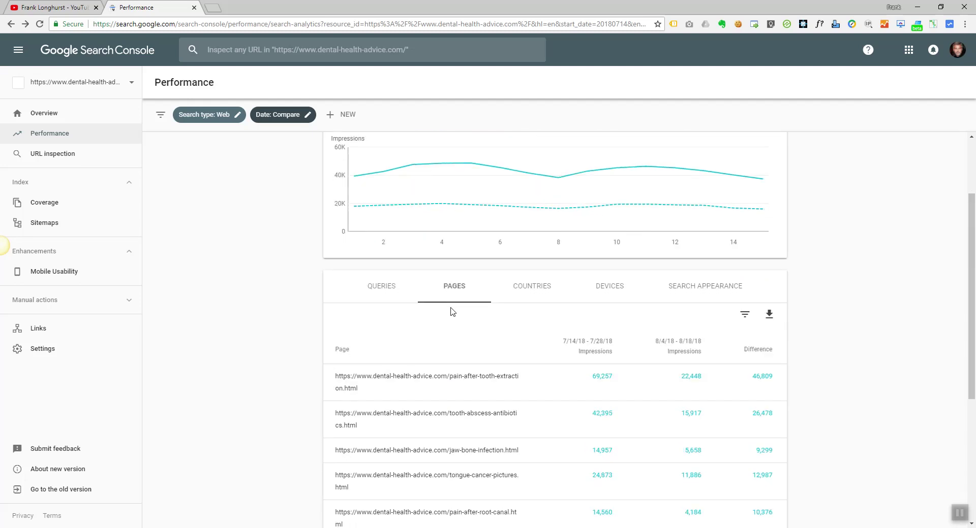
pyautogui.moveTo(501, 430)
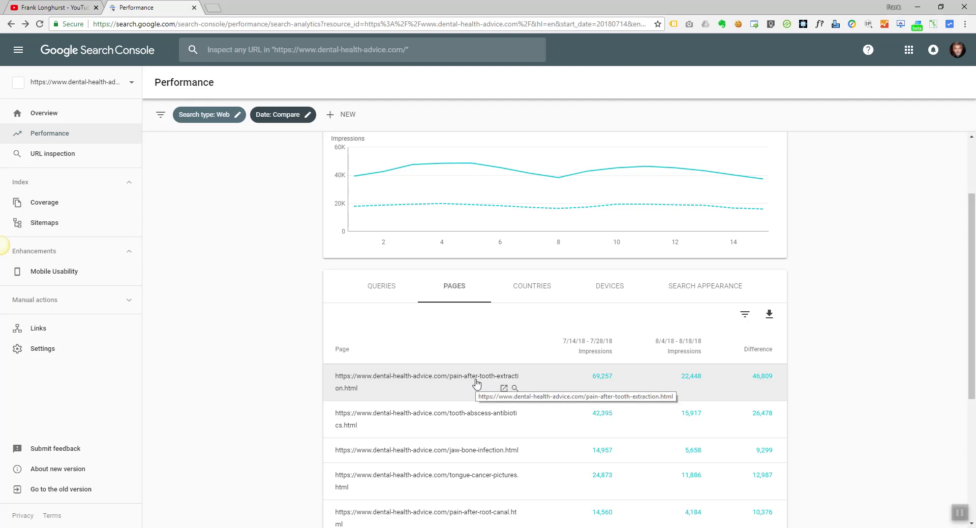
pyautogui.click(425, 382)
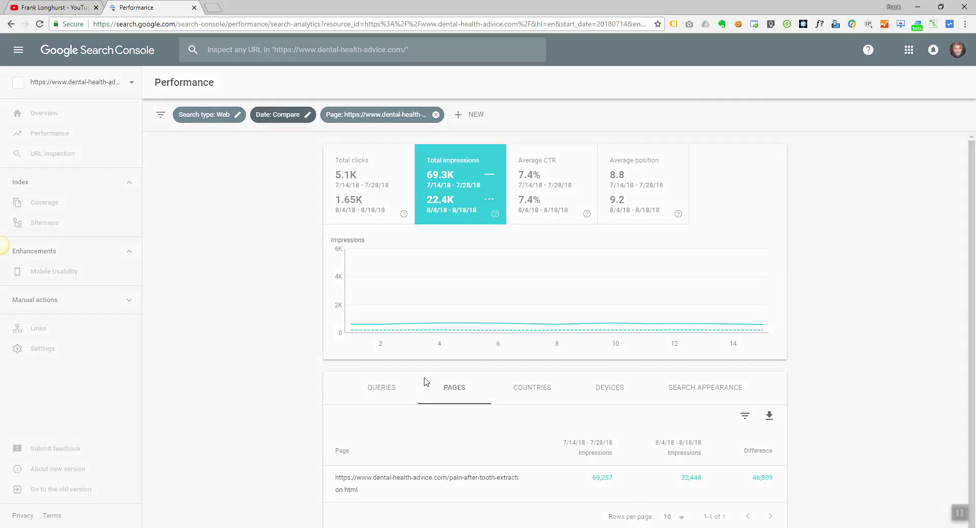
pyautogui.moveTo(563, 271)
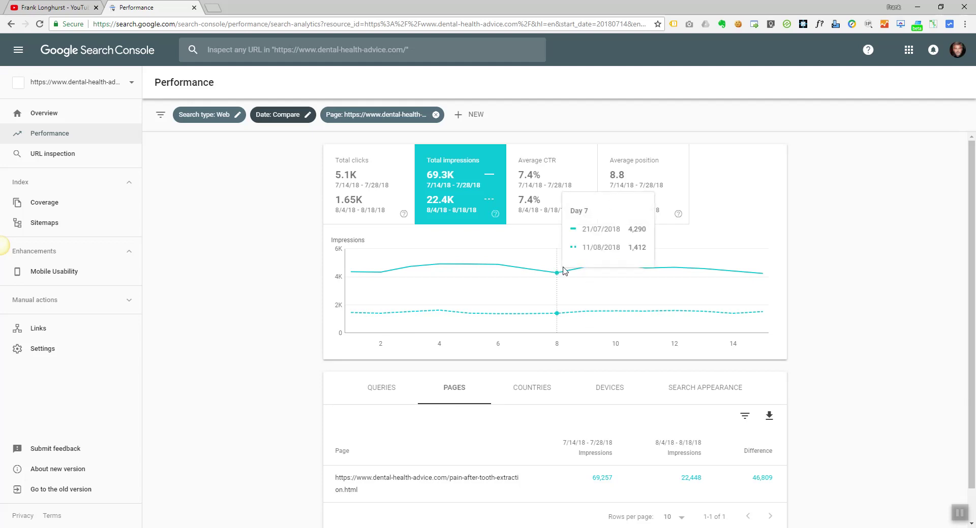
# List the page's queries and sort them by 7/14/18 - 7/28/18 impressions, highest first.
pyautogui.click(379, 390)
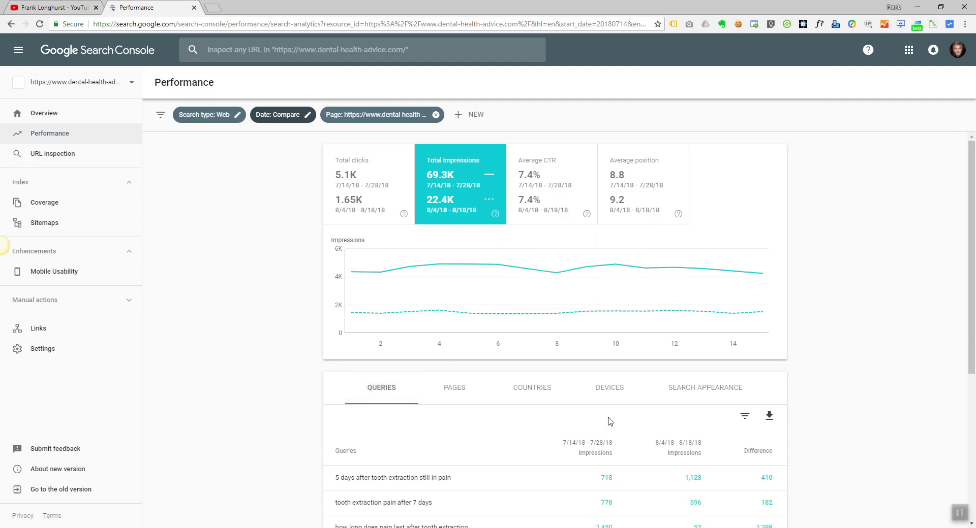
pyautogui.scroll(-4, 300, 474)
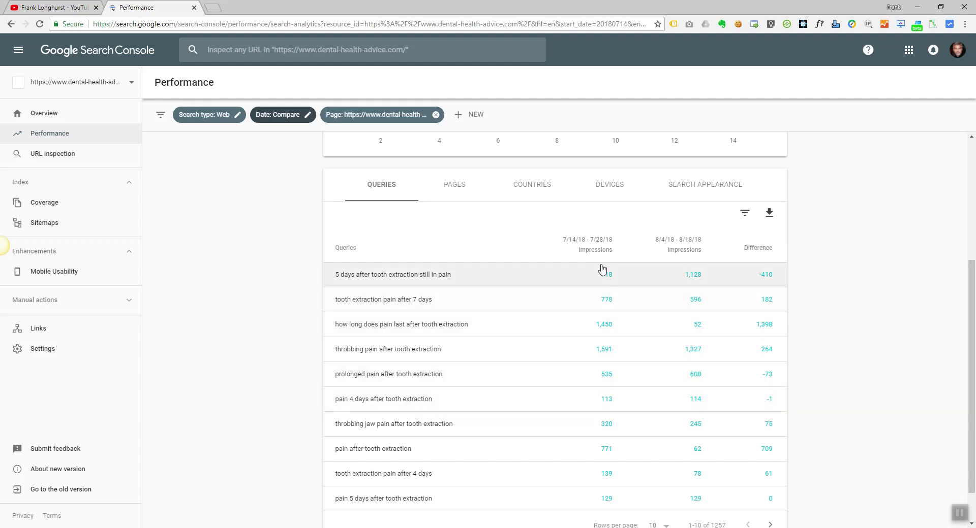
pyautogui.click(556, 242)
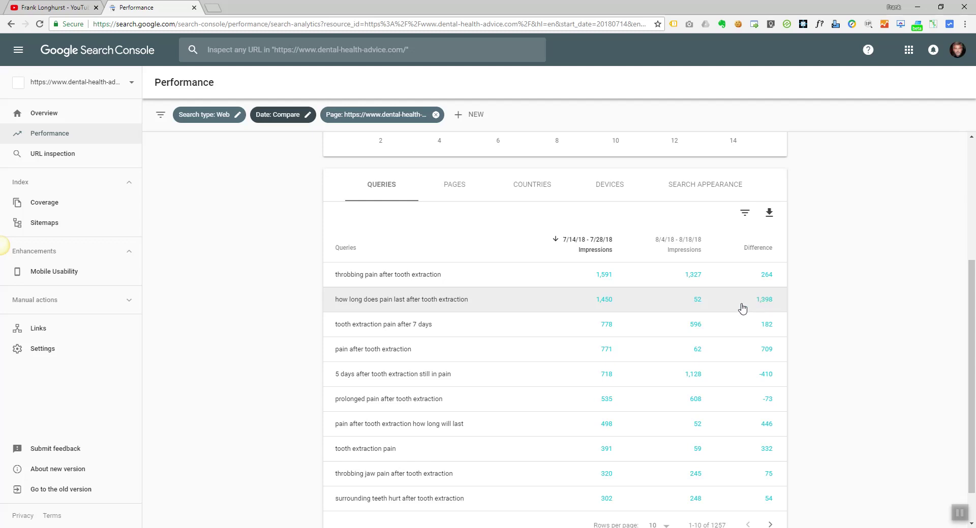
# Export the query comparison data to Google Sheets.
pyautogui.scroll(4, 579, 412)
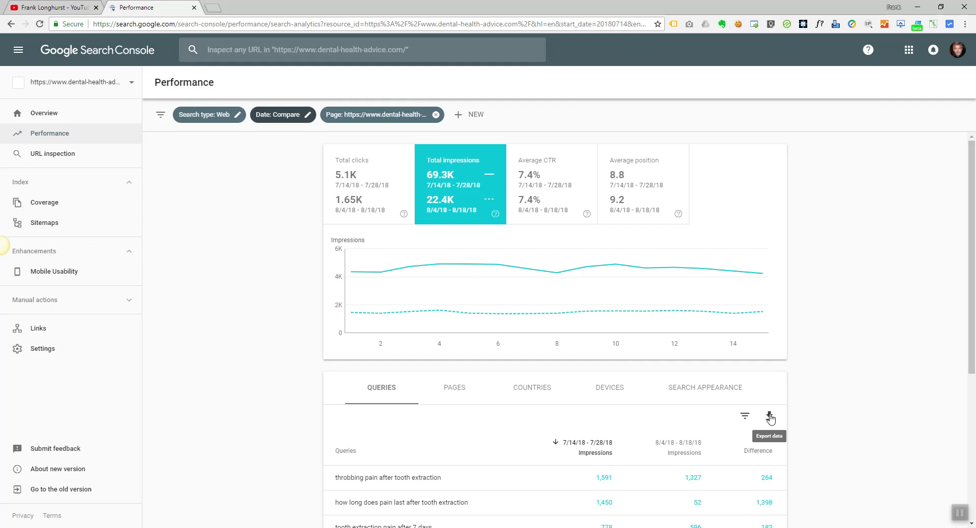
pyautogui.click(769, 418)
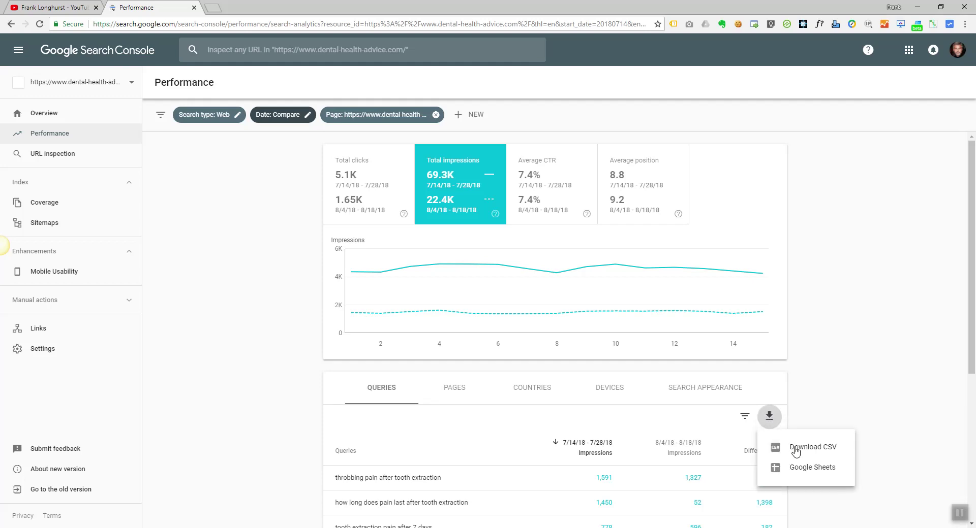
pyautogui.click(810, 471)
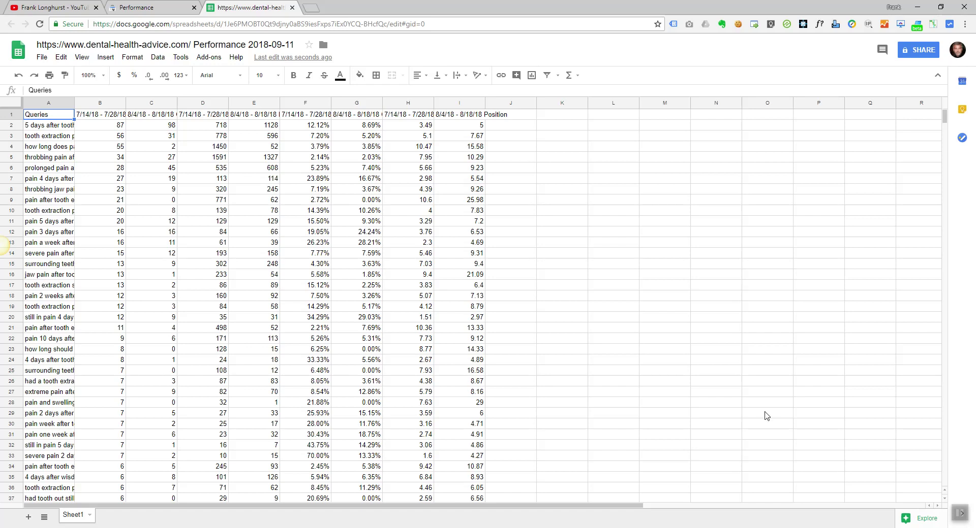
# Rename the exported spreadsheet as pain-after-tooth-extraction and widen column A so more of each query text fits.
pyautogui.click(167, 45)
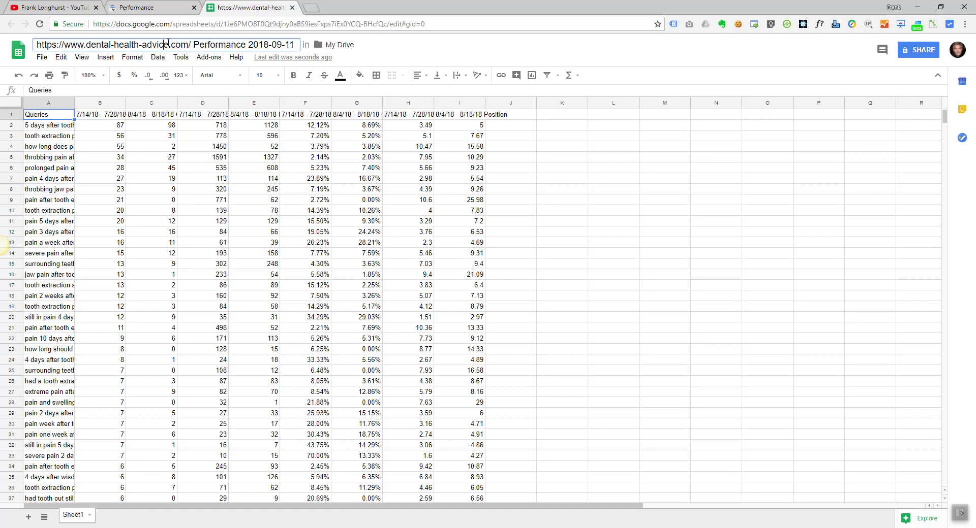
pyautogui.tripleClick(168, 43)
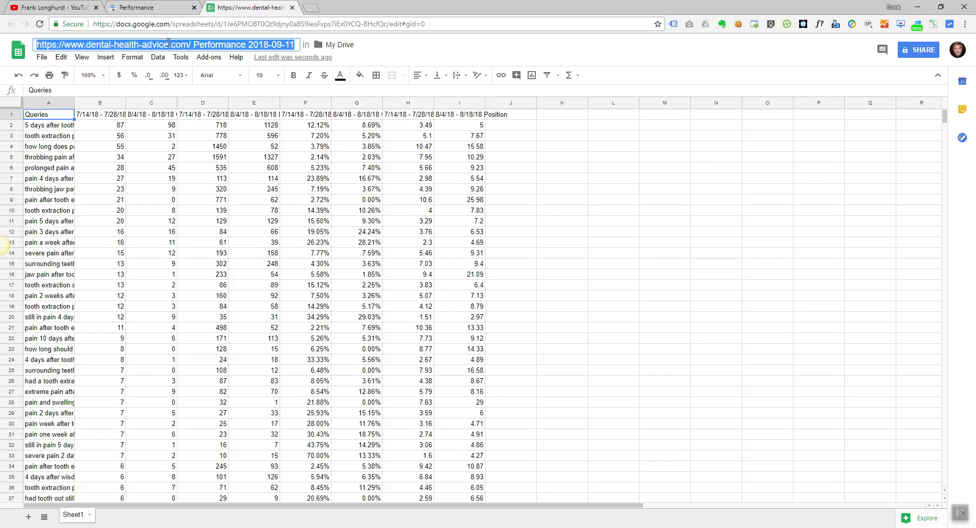
pyautogui.write('pain')
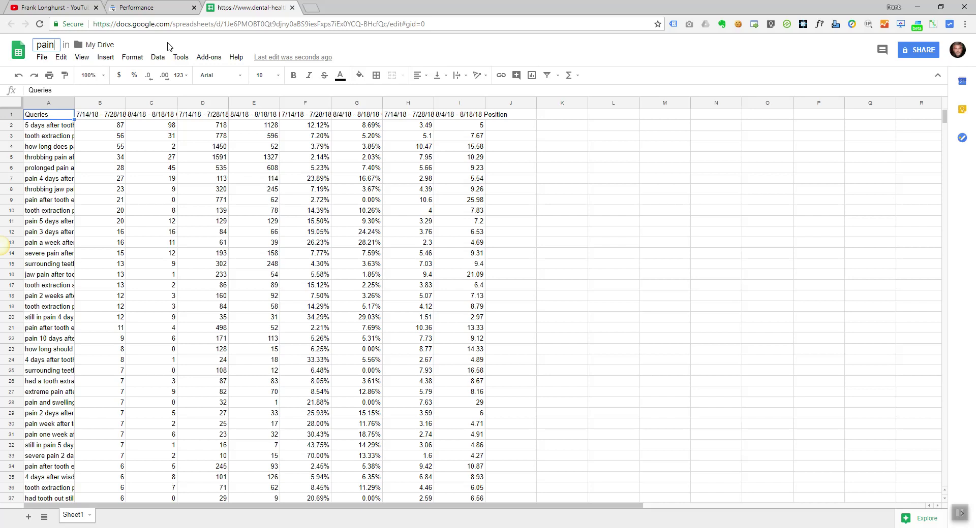
pyautogui.write('-after-tooth-extraction')
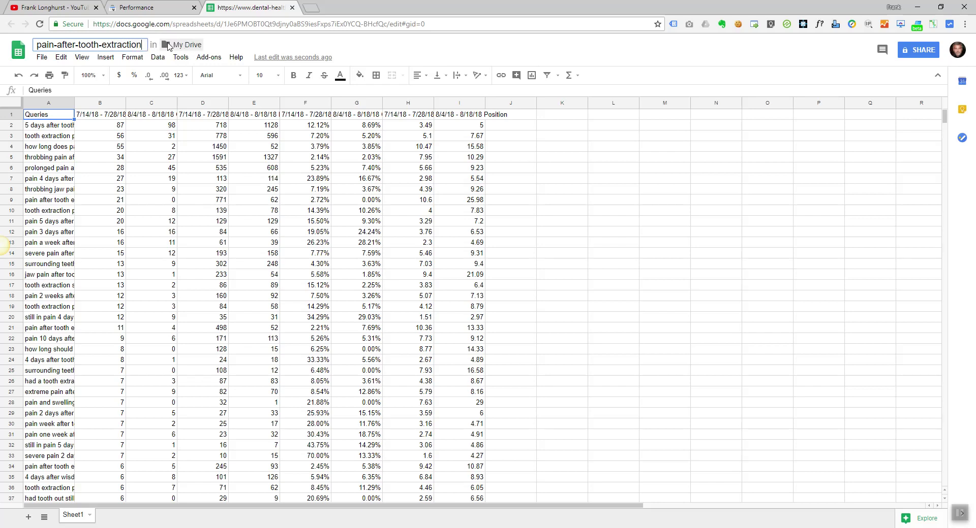
pyautogui.moveTo(74, 103); pyautogui.dragTo(145, 102)
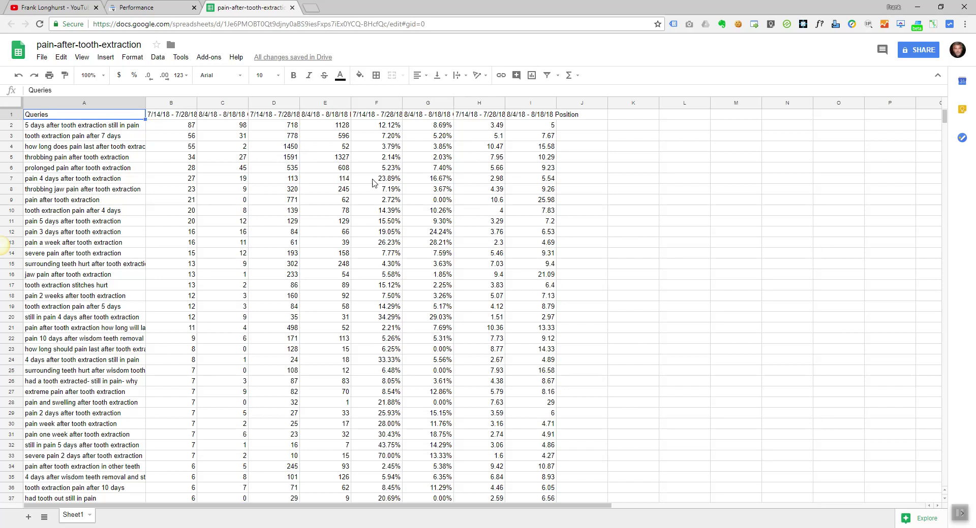
# Examine the row 1 headers from Queries across the clicks, impressions, CTR and position columns for both periods.
pyautogui.press('Right')
pyautogui.press('Right')
pyautogui.press('Right')
pyautogui.press('Right')
pyautogui.press('Right')
pyautogui.press('Right')
pyautogui.press('Right')
pyautogui.press('Right')
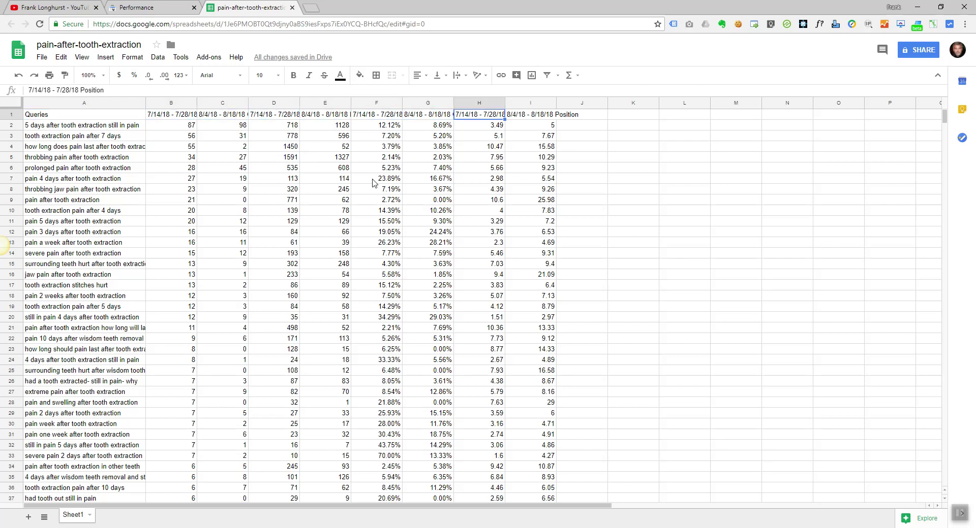
pyautogui.press('Left')
pyautogui.press('Left')
pyautogui.press('Left')
pyautogui.press('Left')
pyautogui.press('Left')
pyautogui.press('Left')
pyautogui.press('Left')
pyautogui.press('Left')
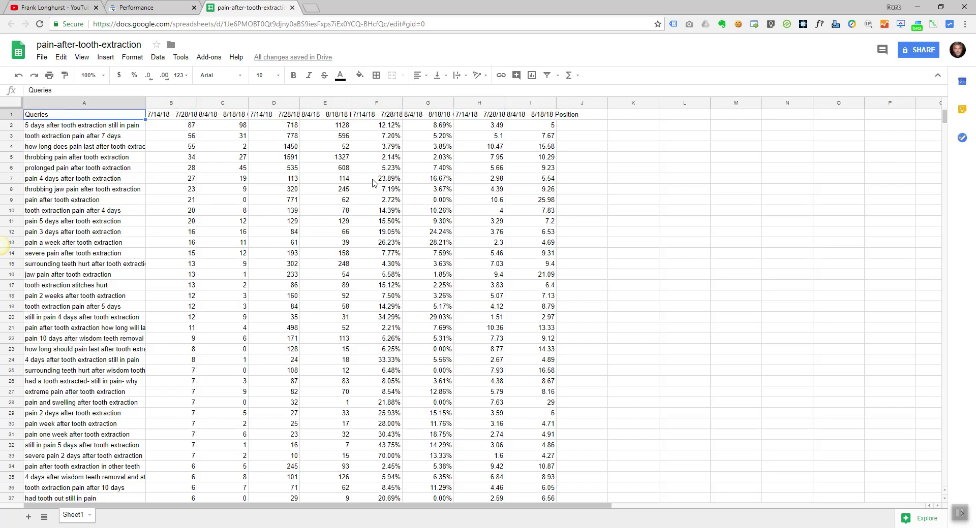
pyautogui.press('Right')
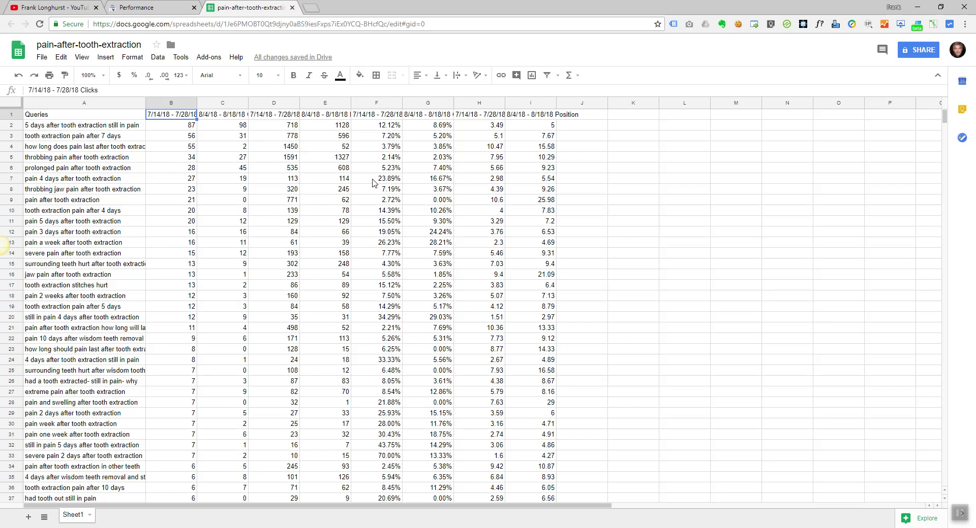
pyautogui.press('Left')
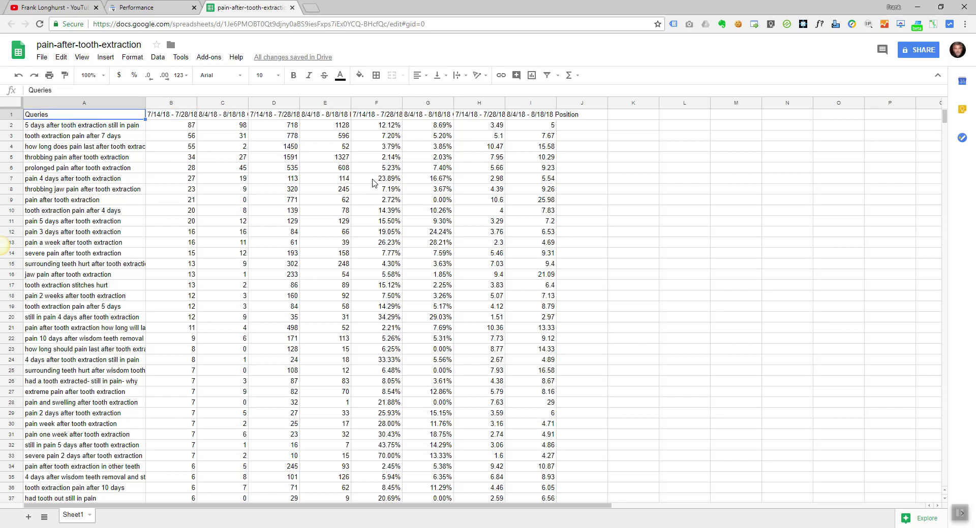
pyautogui.press('Right')
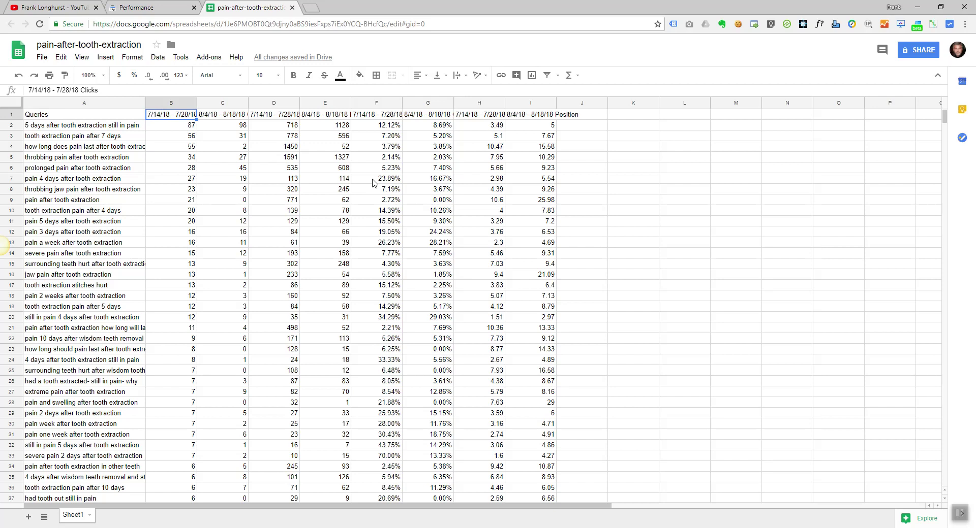
pyautogui.press('Right')
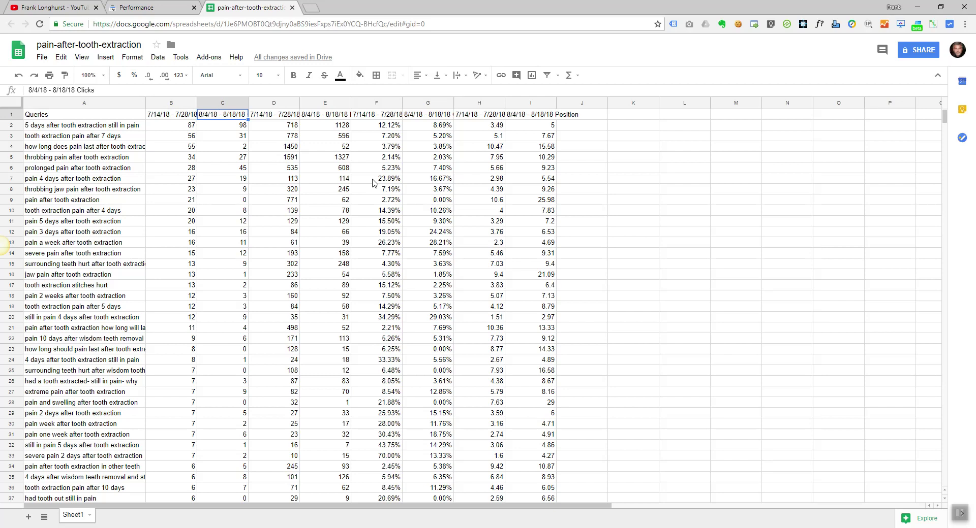
pyautogui.press('Right')
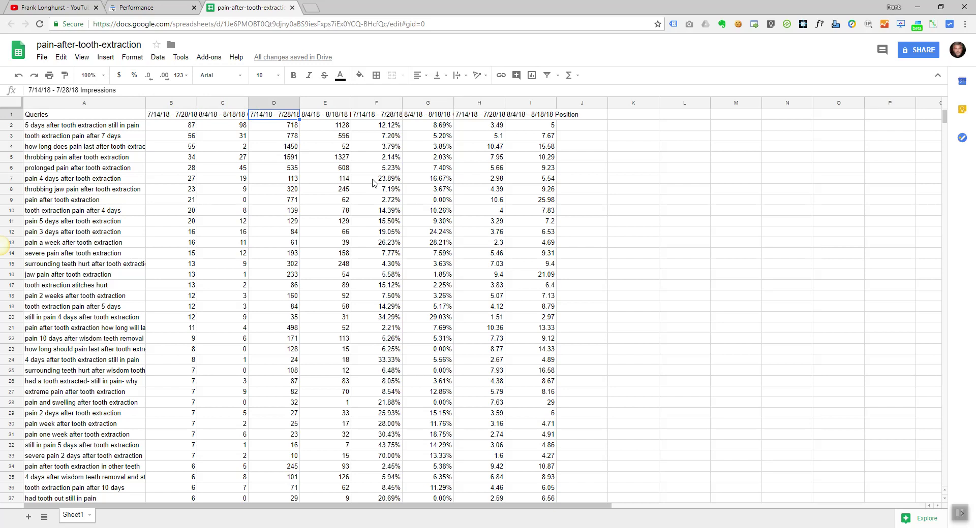
pyautogui.press('Right')
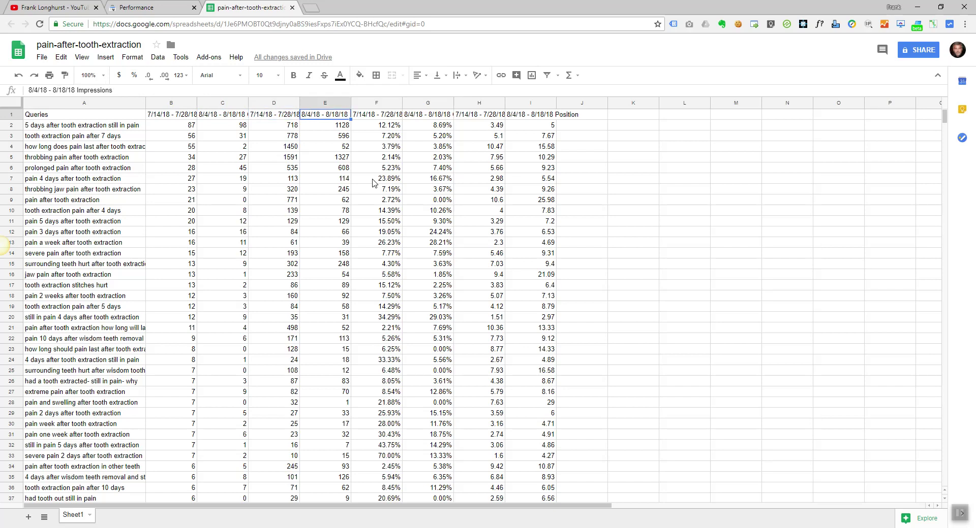
pyautogui.press('Right')
pyautogui.press('Right')
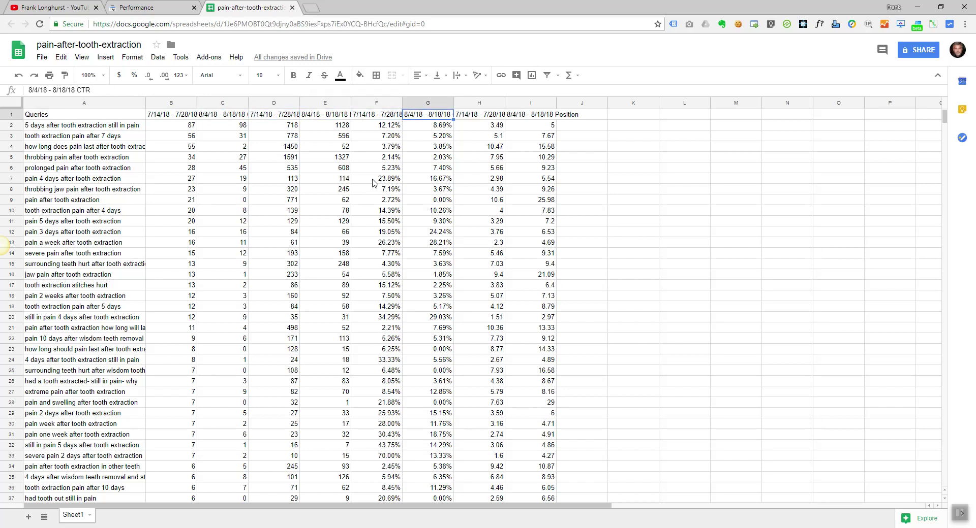
pyautogui.press('Right')
pyautogui.press('Right')
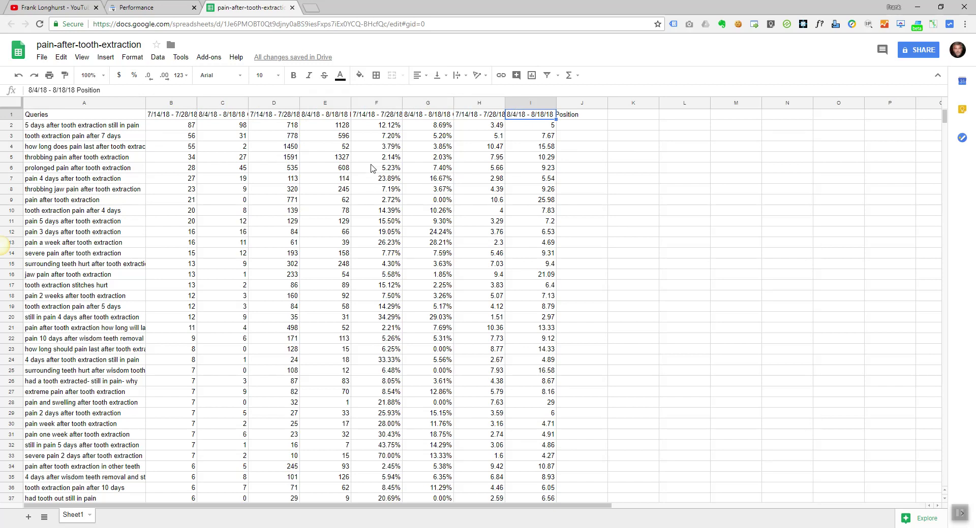
# Hide the clicks columns B - C and the CTR and position columns together with the empty one beside them, F - J.
pyautogui.moveTo(178, 106); pyautogui.dragTo(208, 98)
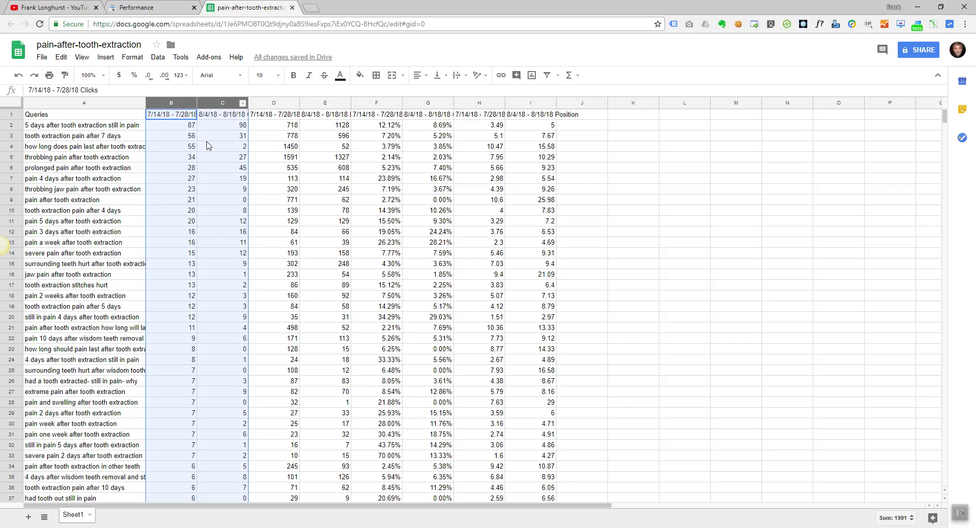
pyautogui.rightClick(207, 101)
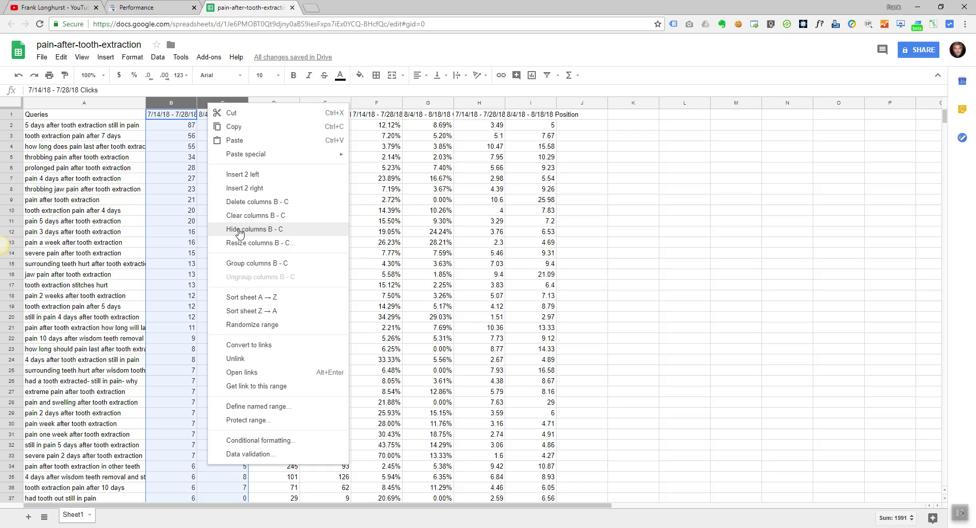
pyautogui.click(240, 234)
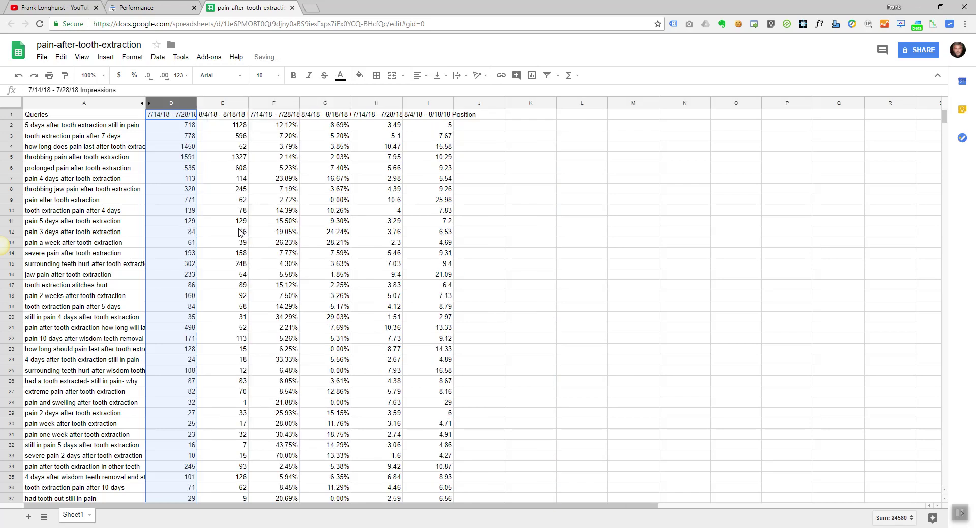
pyautogui.moveTo(288, 106); pyautogui.dragTo(473, 104)
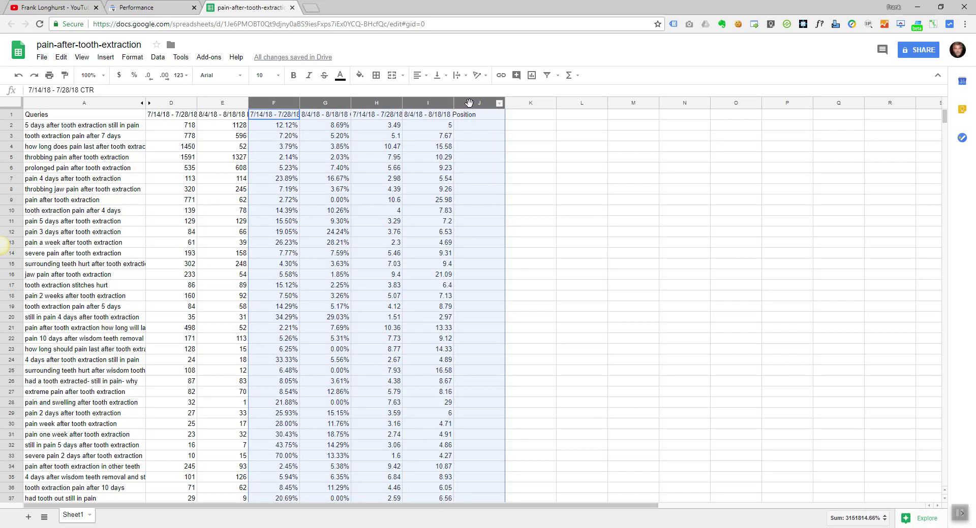
pyautogui.rightClick(468, 104)
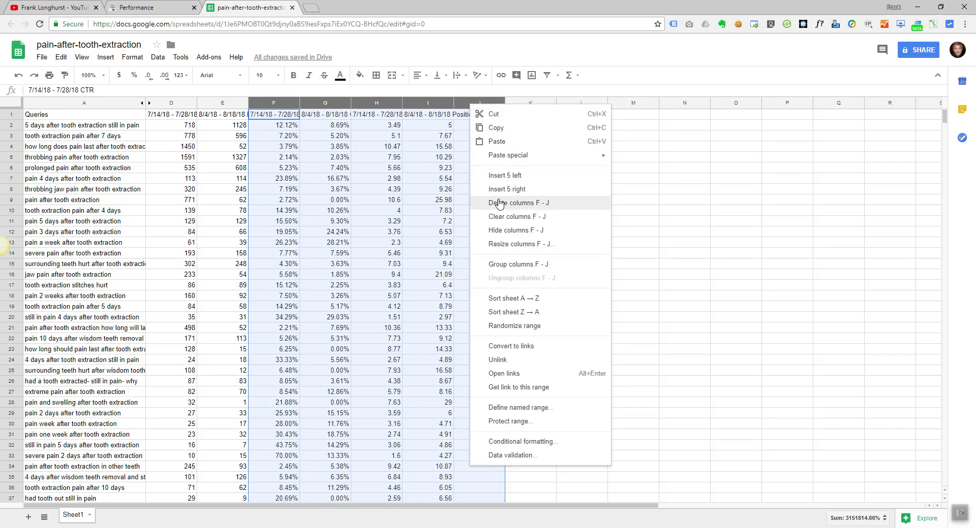
pyautogui.click(494, 232)
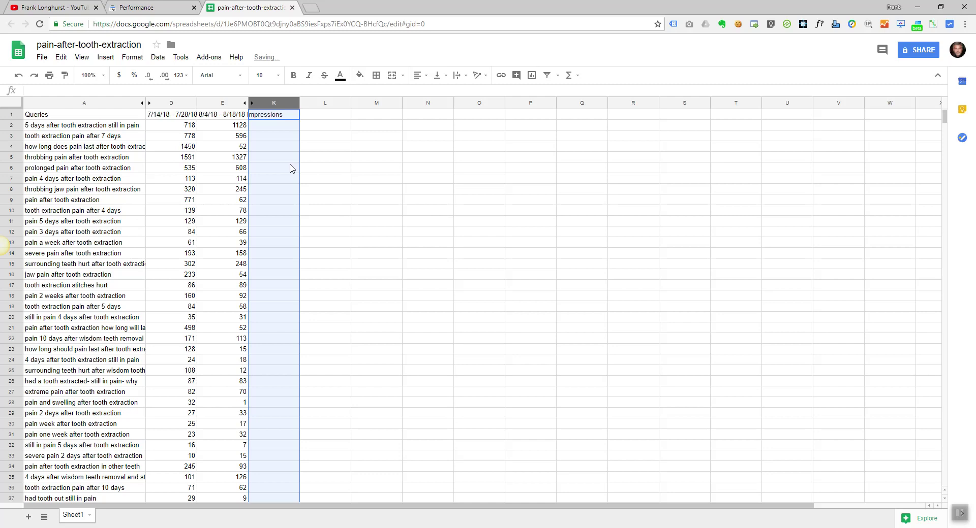
# Replace the date range in the D1 header with Before so it reads Before Impressions.
pyautogui.click(178, 118)
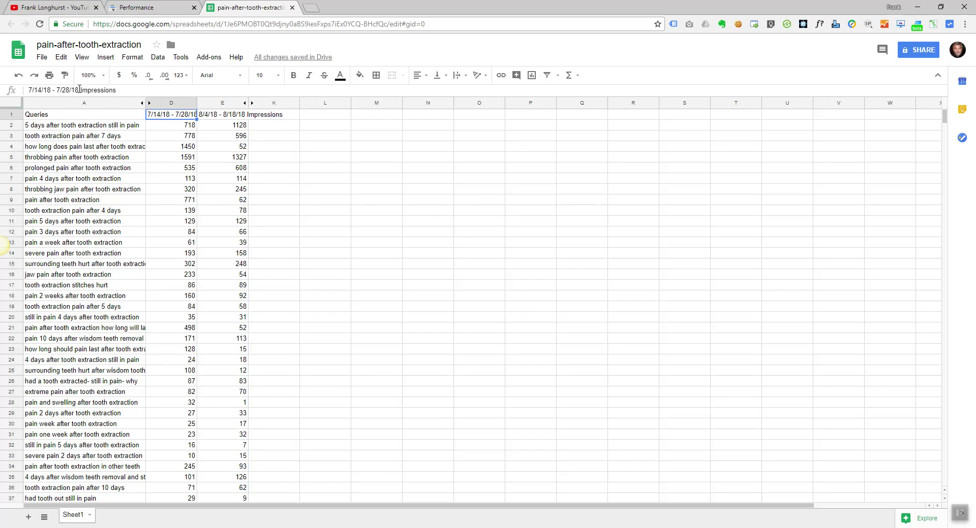
pyautogui.moveTo(79, 89); pyautogui.dragTo(28, 90)
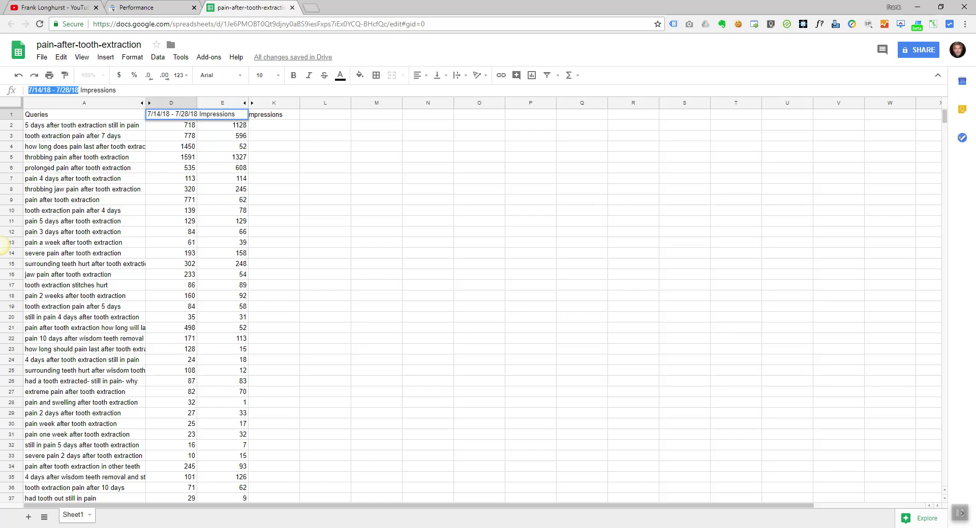
pyautogui.write('Before')
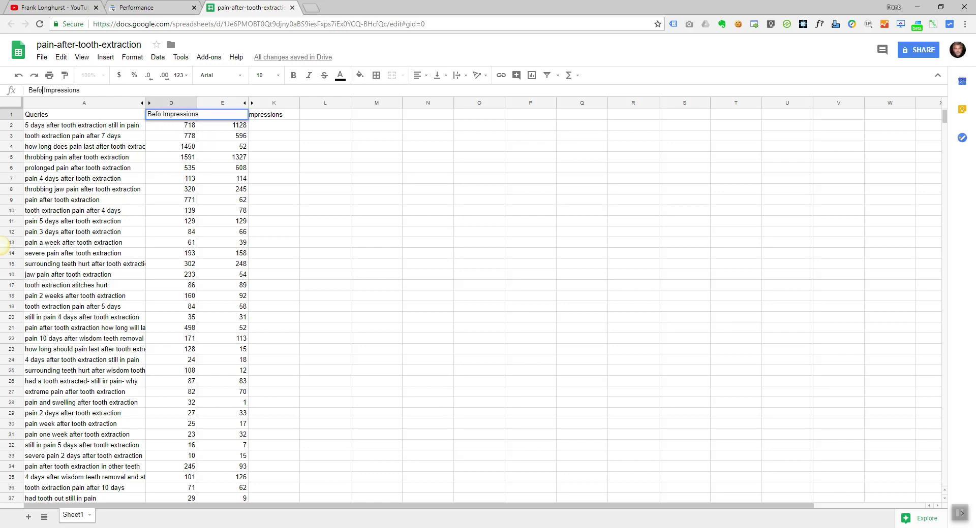
pyautogui.press('Return')
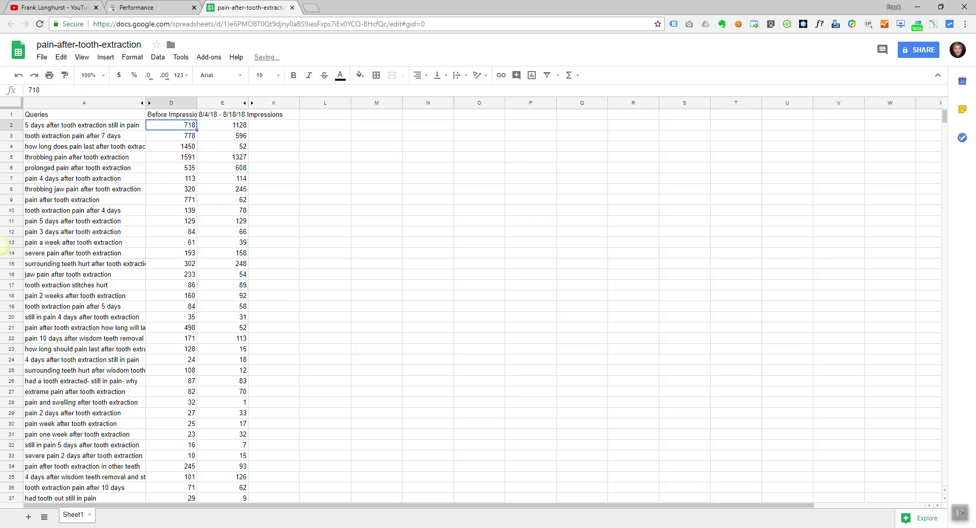
# Replace the date range in the E1 header with After so it reads After Impressions.
pyautogui.click(218, 117)
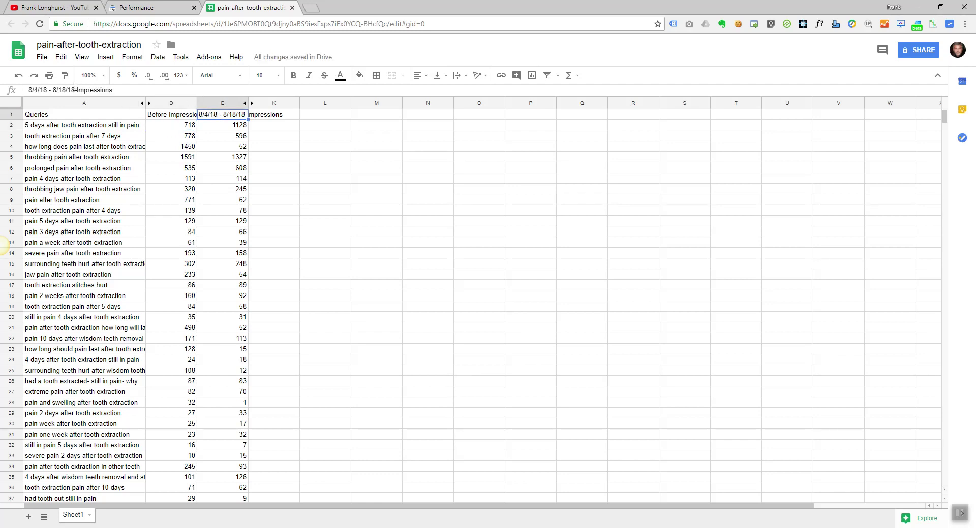
pyautogui.moveTo(75, 90); pyautogui.dragTo(28, 90)
pyautogui.write('After')
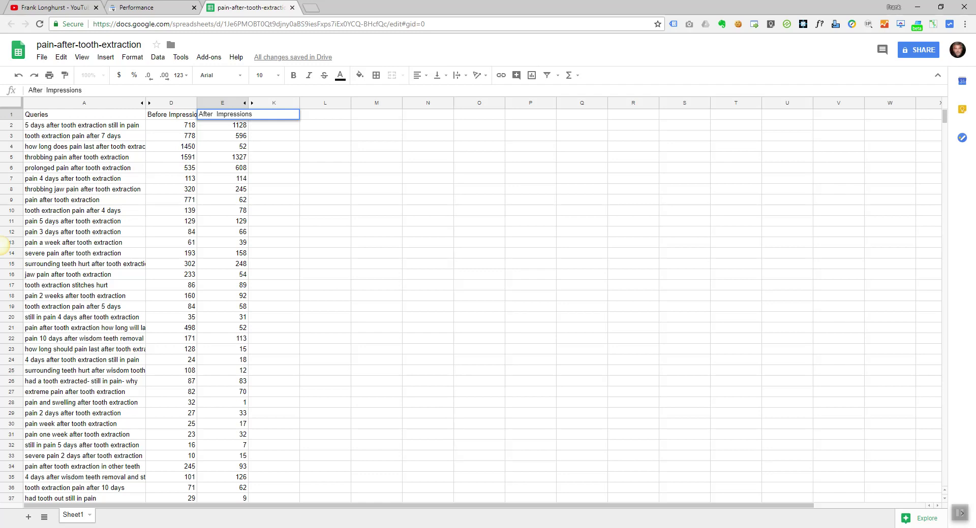
pyautogui.press('BackSpace')
pyautogui.press('Return')
# Make the whole header row 1 bold.
pyautogui.moveTo(52, 116); pyautogui.dragTo(228, 121)
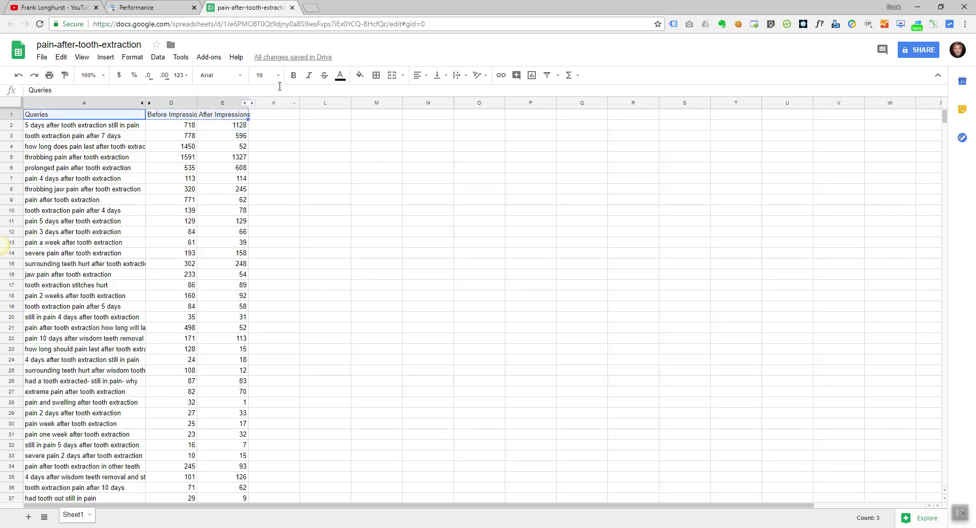
pyautogui.click(11, 115)
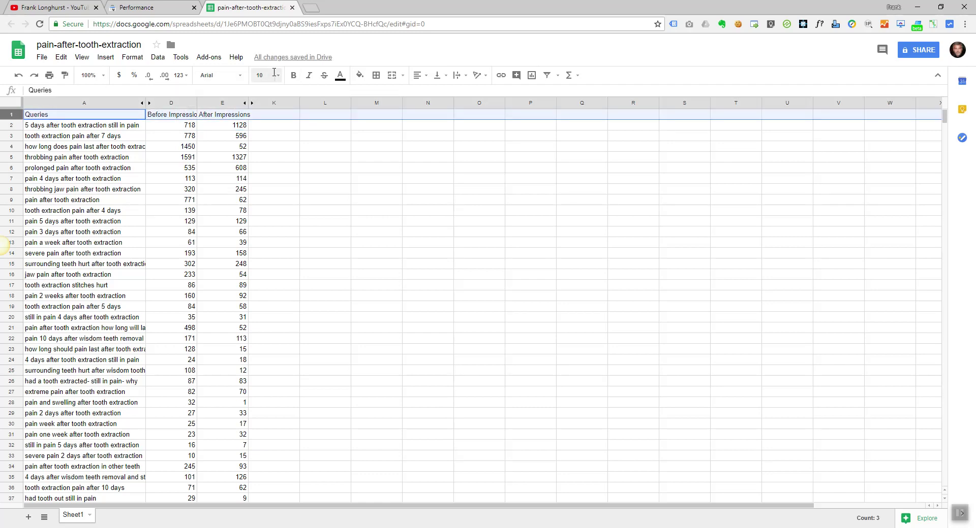
pyautogui.click(293, 75)
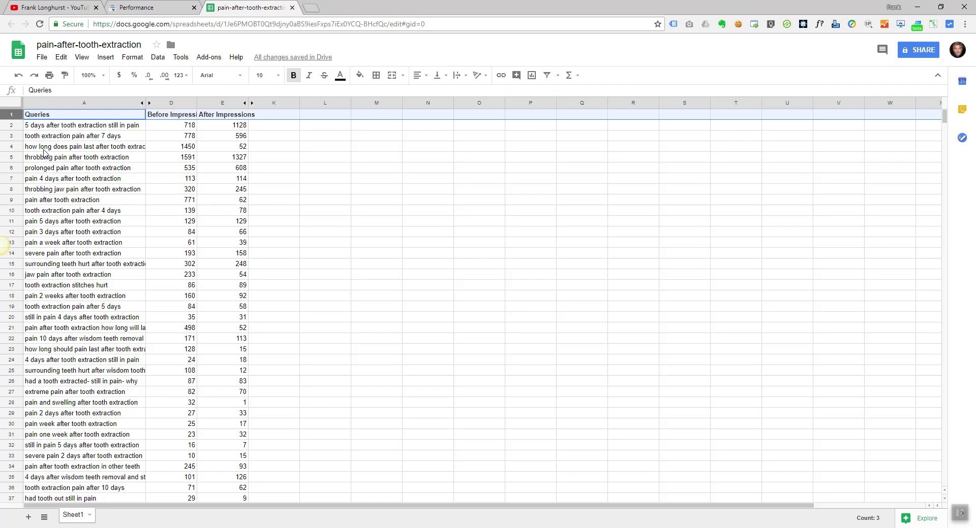
# Create a filter across the entire sheet so every header in row 1 gets sort and filter controls.
pyautogui.click(11, 106)
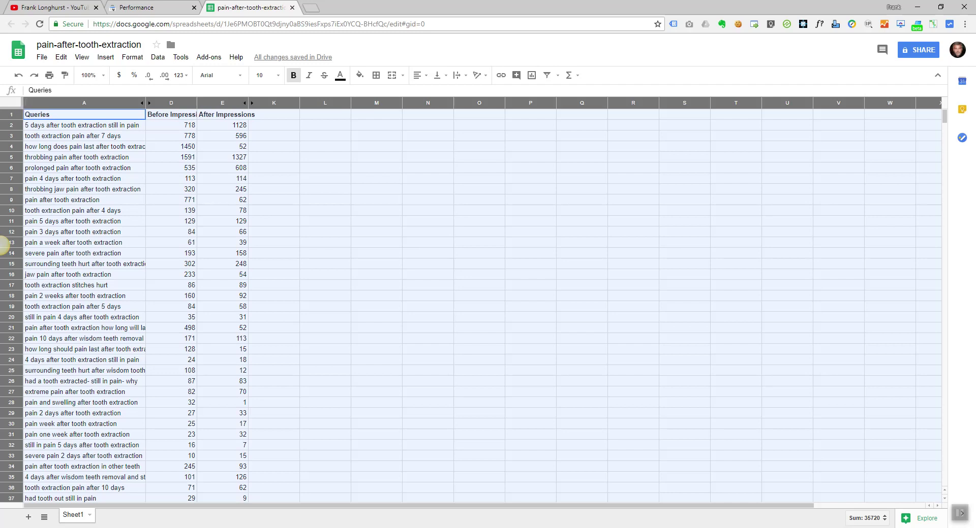
pyautogui.click(158, 58)
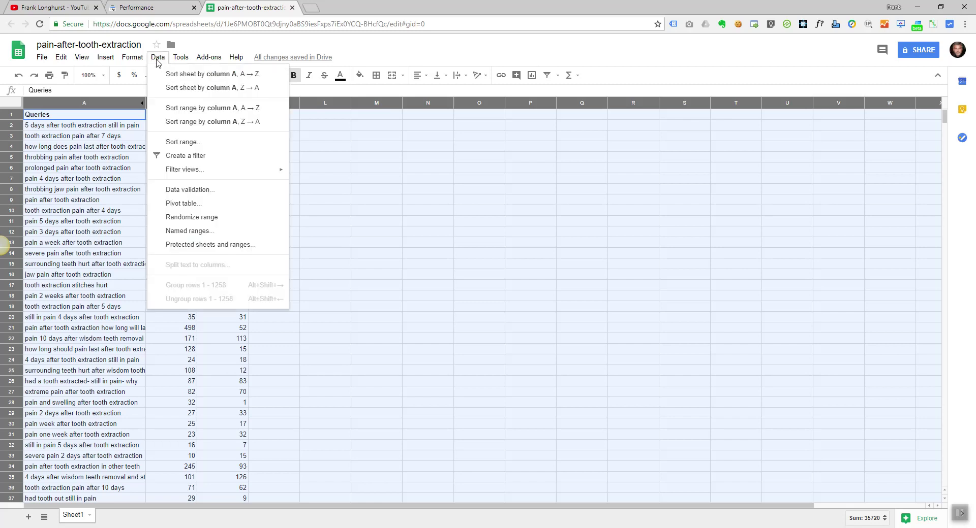
pyautogui.click(173, 157)
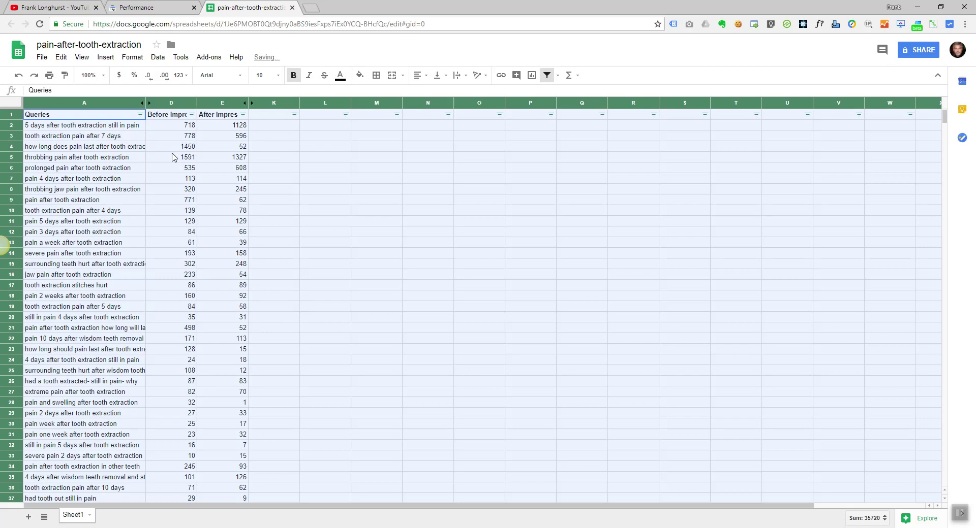
pyautogui.click(344, 246)
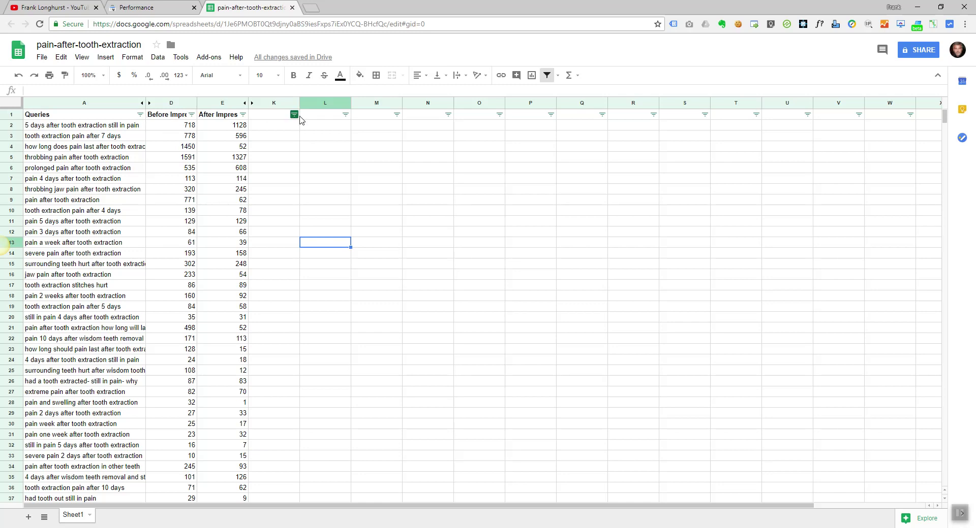
pyautogui.click(397, 115)
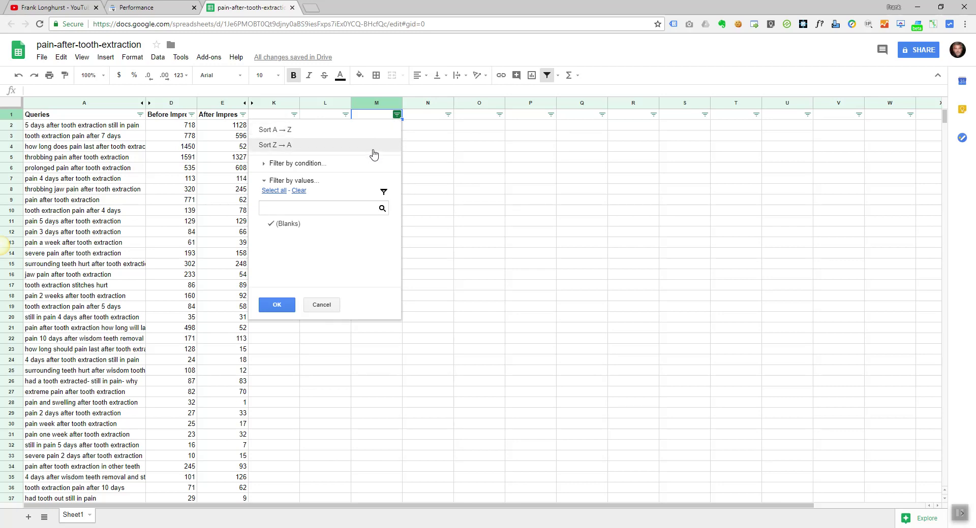
pyautogui.click(452, 146)
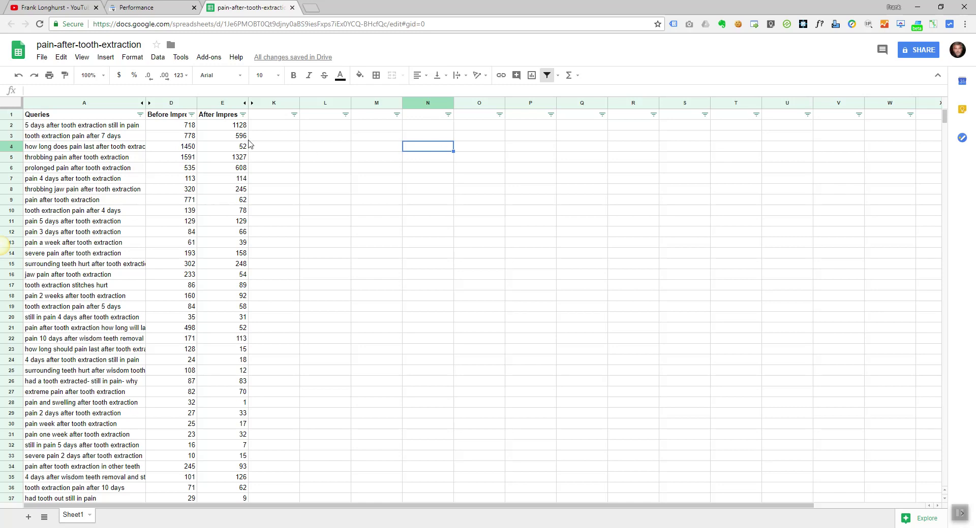
# Sort the data by Before Impressions Z → A and widen column A so the longer queries fit.
pyautogui.click(192, 115)
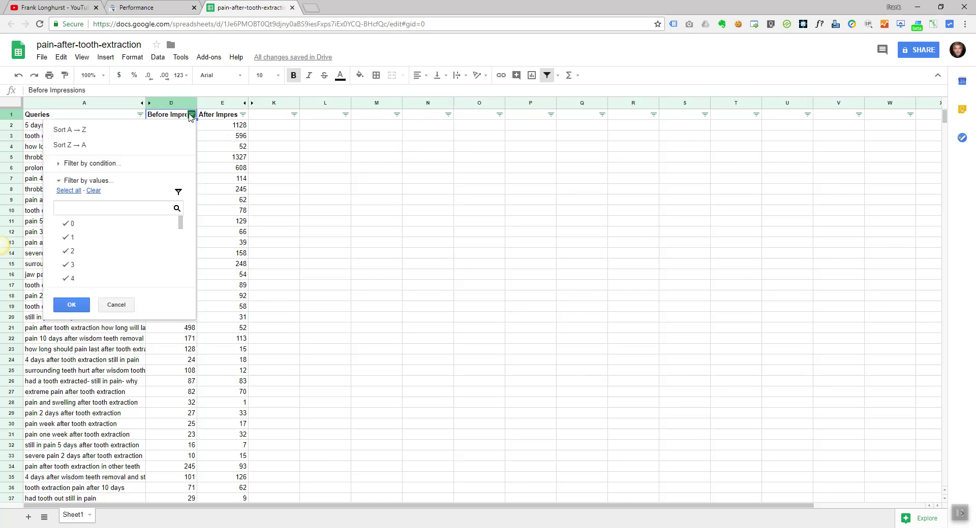
pyautogui.click(157, 147)
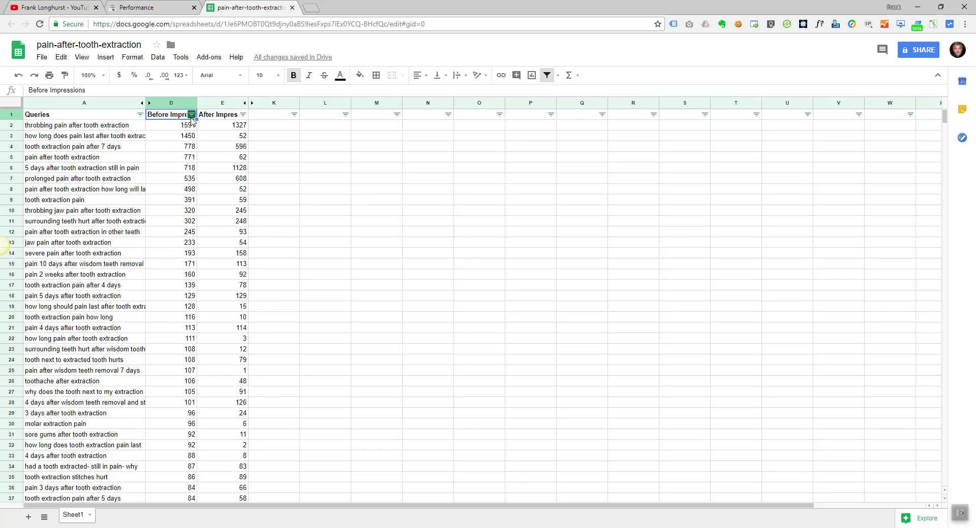
pyautogui.click(155, 102)
pyautogui.moveTo(155, 97); pyautogui.dragTo(193, 100)
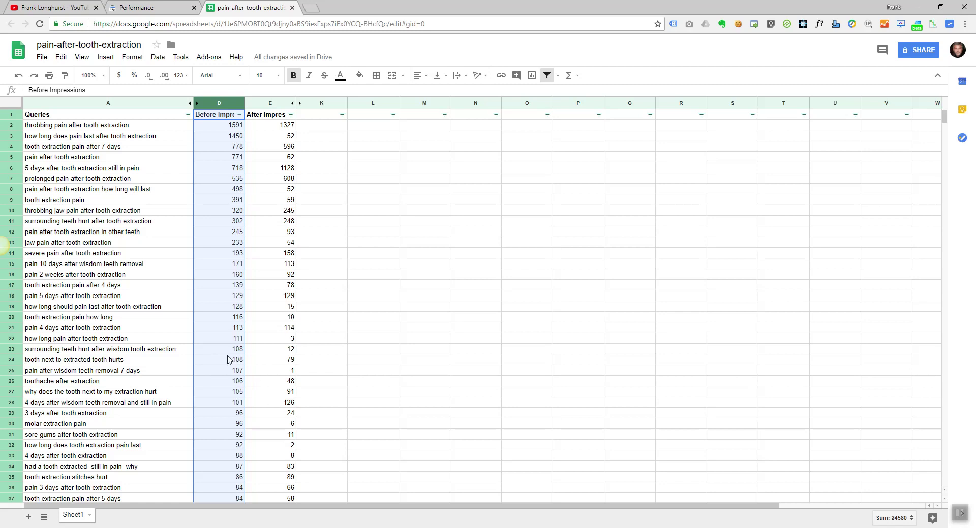
# Examine the low-impression queries at the end of the sorted list, up to row 1258, and return to the first row.
pyautogui.click(139, 330)
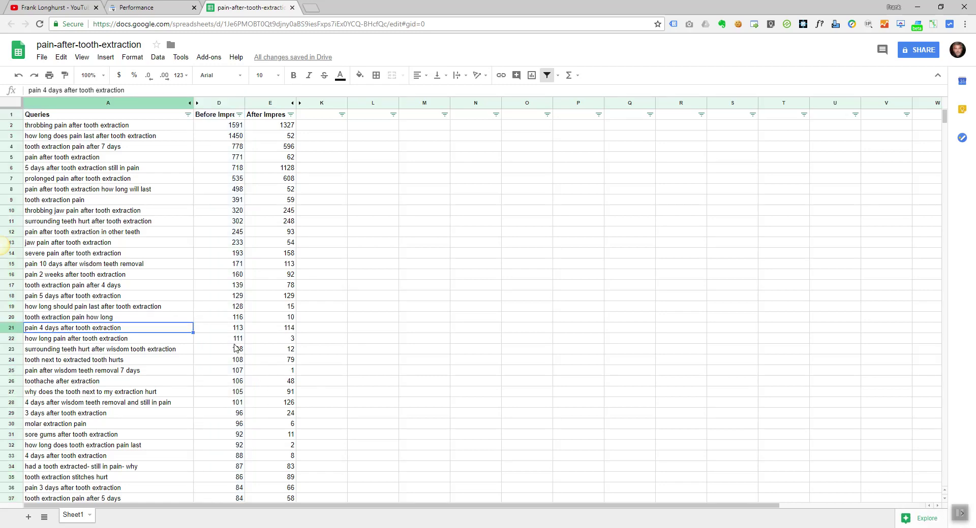
pyautogui.hotkey('ctrl', 'Down')
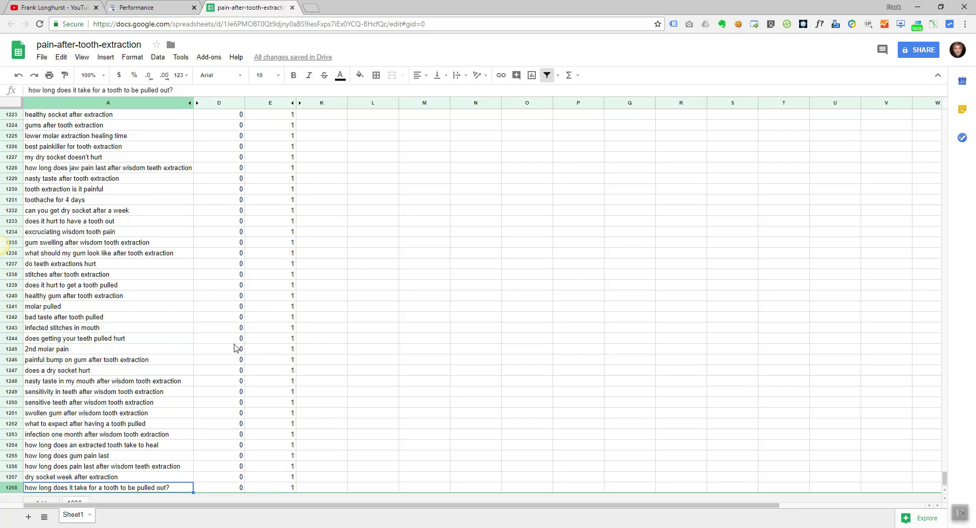
pyautogui.press('Up')
pyautogui.press('Up')
pyautogui.press('Up')
pyautogui.press('Up')
pyautogui.press('Up')
pyautogui.press('Up')
pyautogui.press('Up')
pyautogui.press('Up')
pyautogui.press('Up')
pyautogui.press('Up')
pyautogui.press('Up')
pyautogui.press('Up')
pyautogui.press('Up')
pyautogui.press('Up')
pyautogui.press('Up')
pyautogui.press('Up')
pyautogui.press('Up')
pyautogui.press('Up')
pyautogui.press('Up')
pyautogui.press('Up')
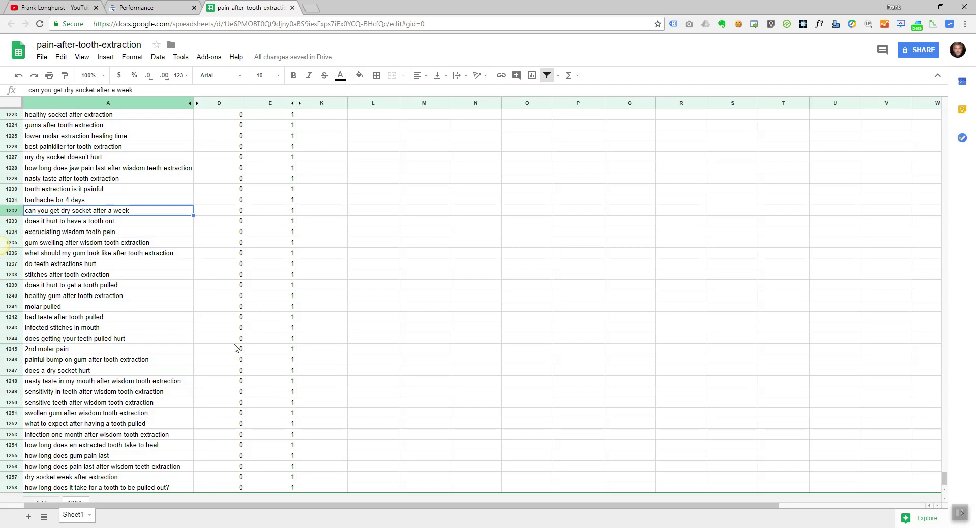
pyautogui.press('Up')
pyautogui.press('Up')
pyautogui.press('Up')
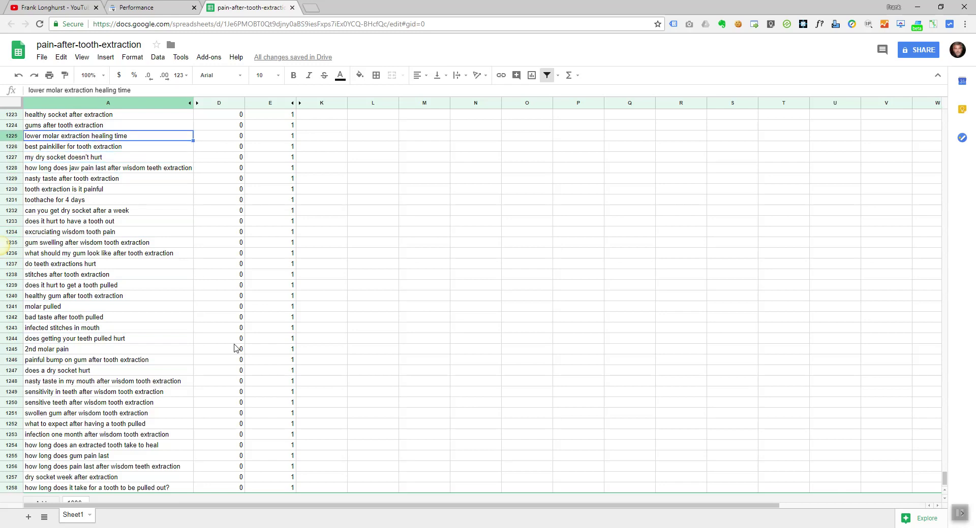
pyautogui.hotkey('ctrl', 'Home')
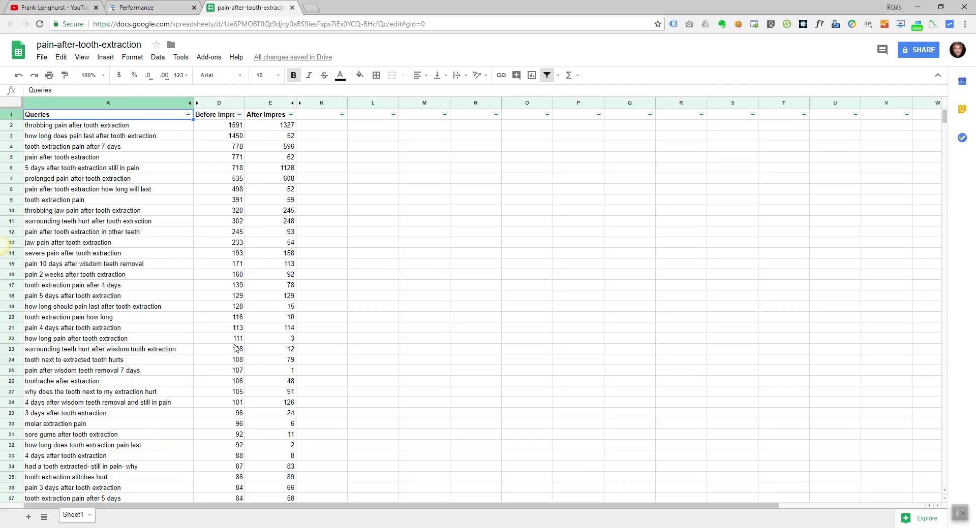
# Go down the sorted list to find the first query with fewer than 100 Before Impressions.
pyautogui.press('Down')
pyautogui.press('Down')
pyautogui.press('Down')
pyautogui.press('Down')
pyautogui.press('Down')
pyautogui.press('Down')
pyautogui.press('Down')
pyautogui.press('Down')
pyautogui.press('Down')
pyautogui.press('Down')
pyautogui.press('Down')
pyautogui.press('Down')
pyautogui.press('Down')
pyautogui.press('Down')
pyautogui.press('Down')
pyautogui.press('Down')
pyautogui.press('Down')
pyautogui.press('Down')
pyautogui.press('Down')
pyautogui.press('Down')
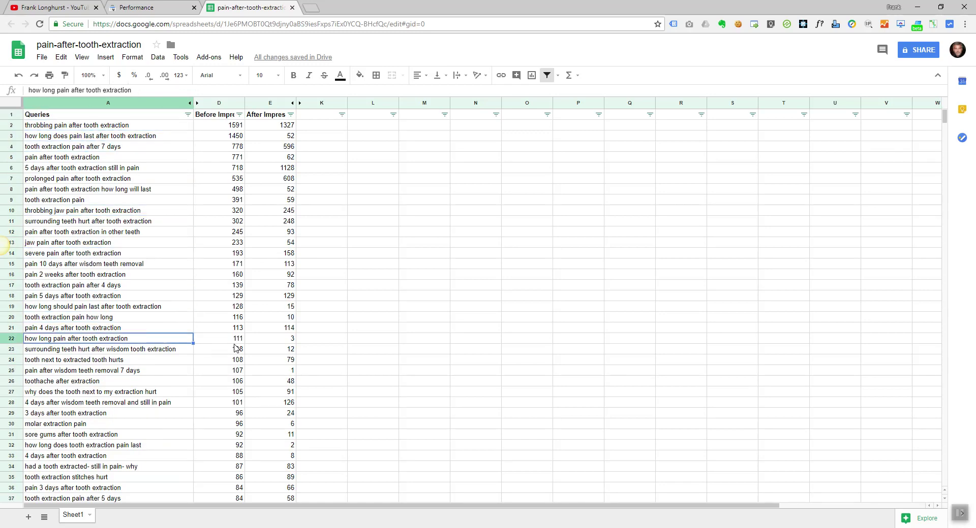
pyautogui.press('Down')
pyautogui.press('Right')
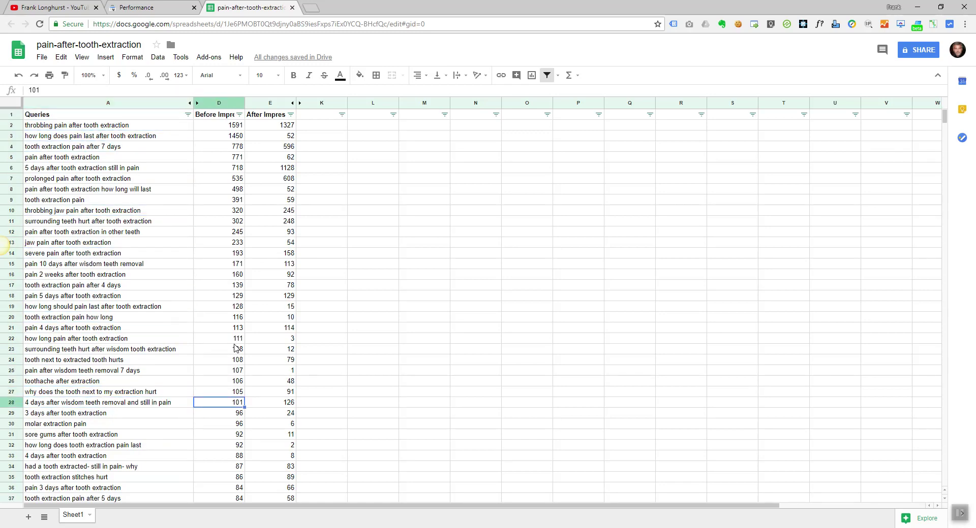
pyautogui.press('Down')
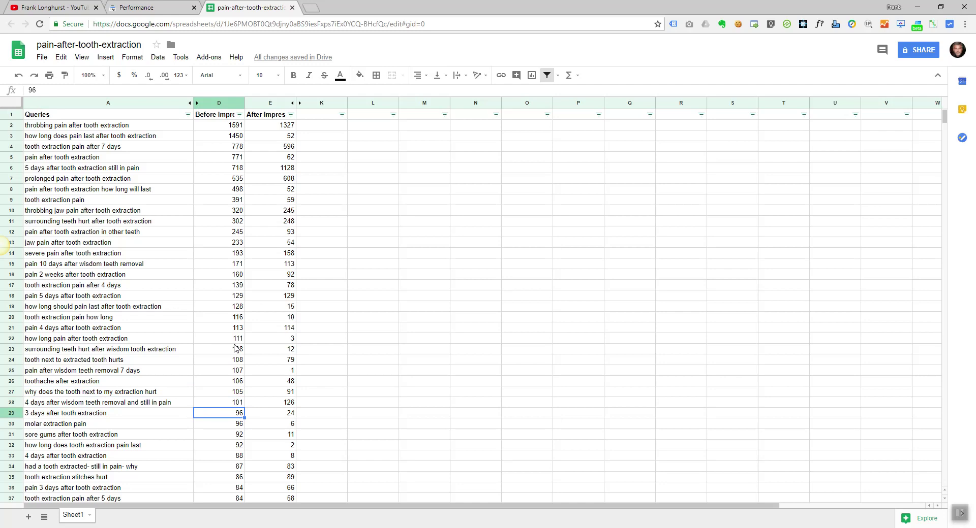
pyautogui.press('Left')
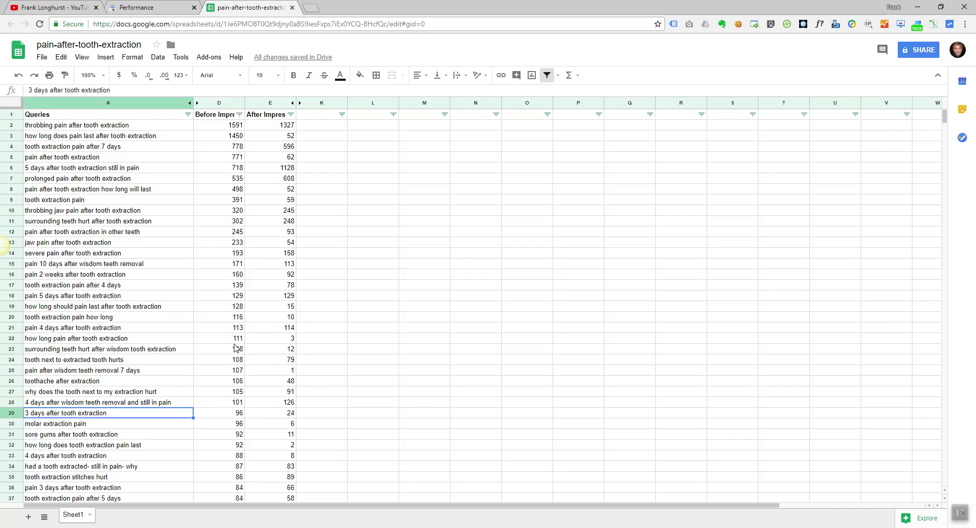
# Hide rows 29 - 1258, from the query 3 days after tooth extraction through the end of the data.
pyautogui.click(11, 413)
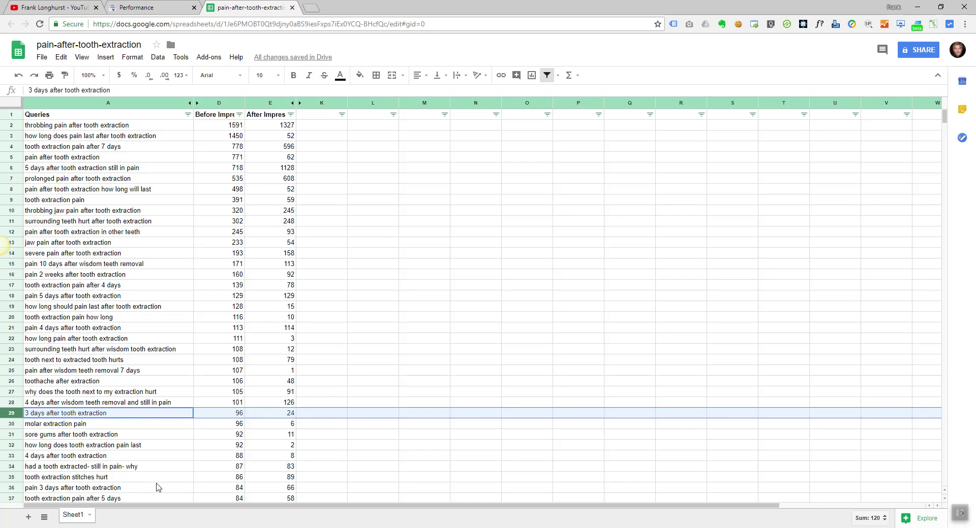
pyautogui.hotkey('ctrl', 'shift', 'Down')
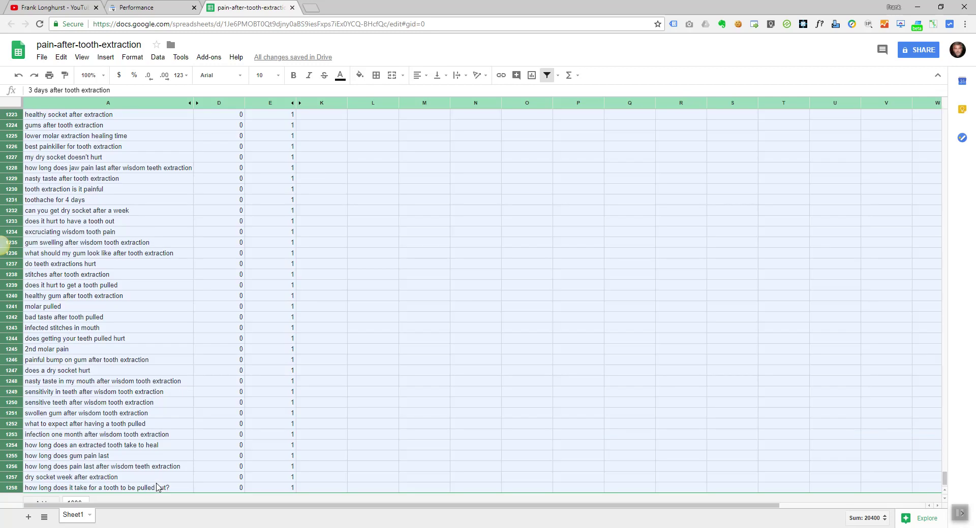
pyautogui.rightClick(11, 146)
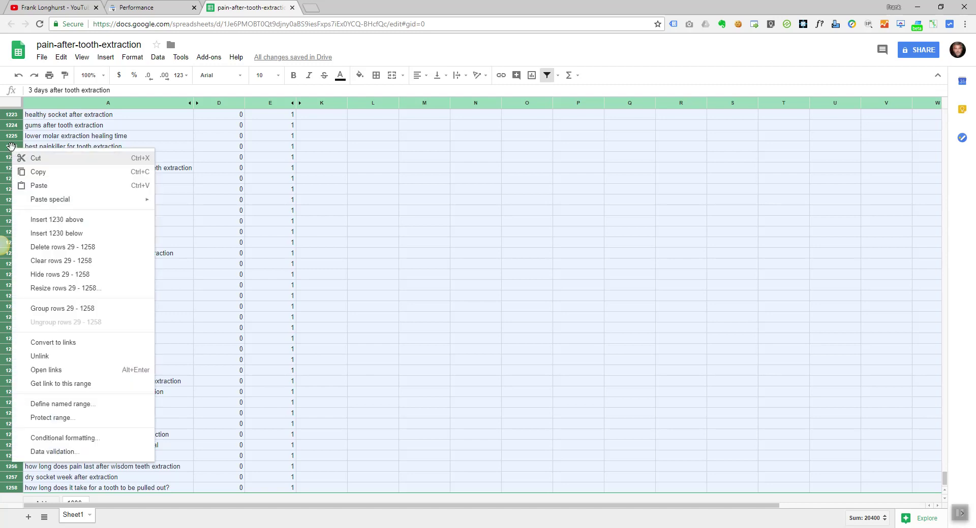
pyautogui.click(54, 277)
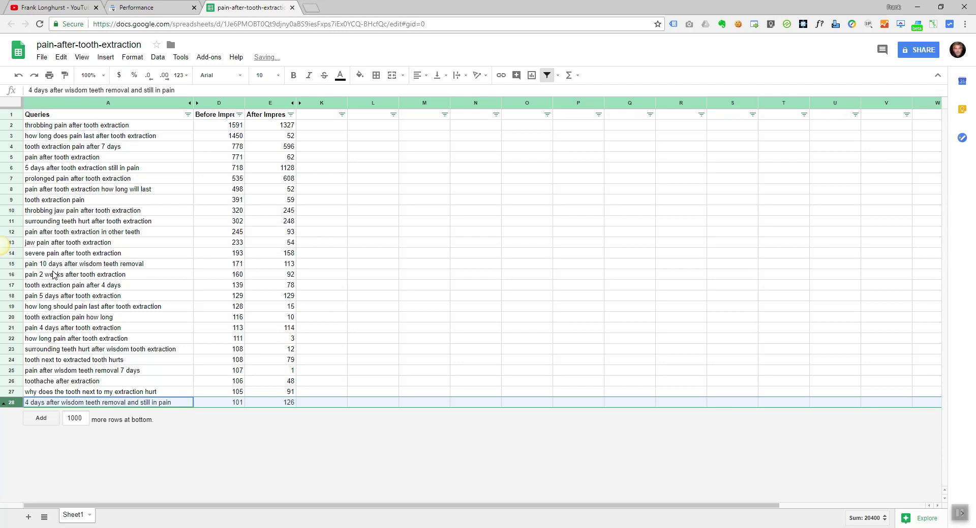
pyautogui.click(265, 452)
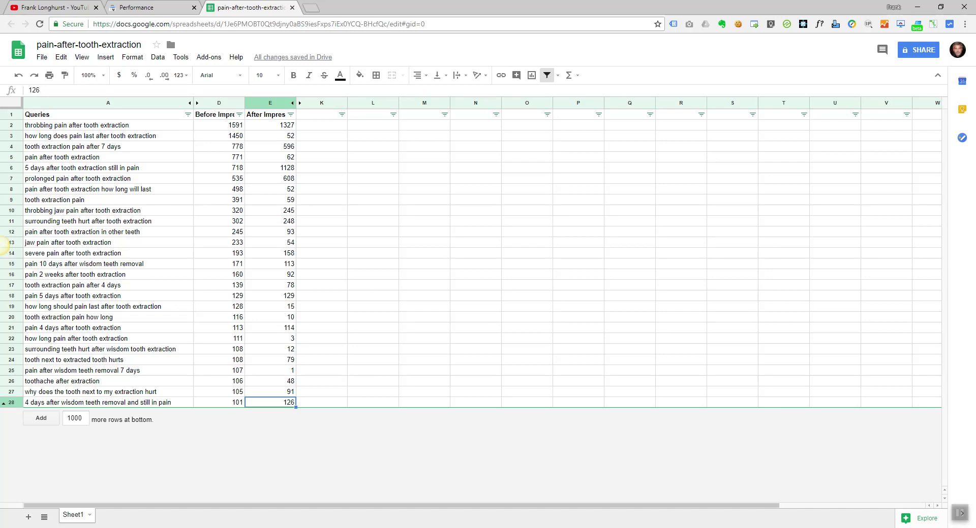
# Add the header diff imps % in cell K1, beside After Impressions.
pyautogui.click(957, 515)
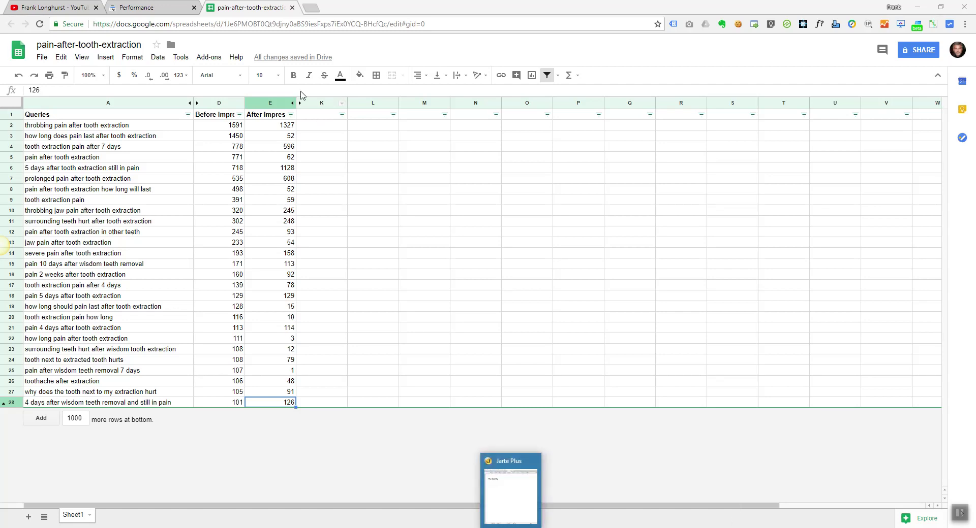
pyautogui.click(321, 117)
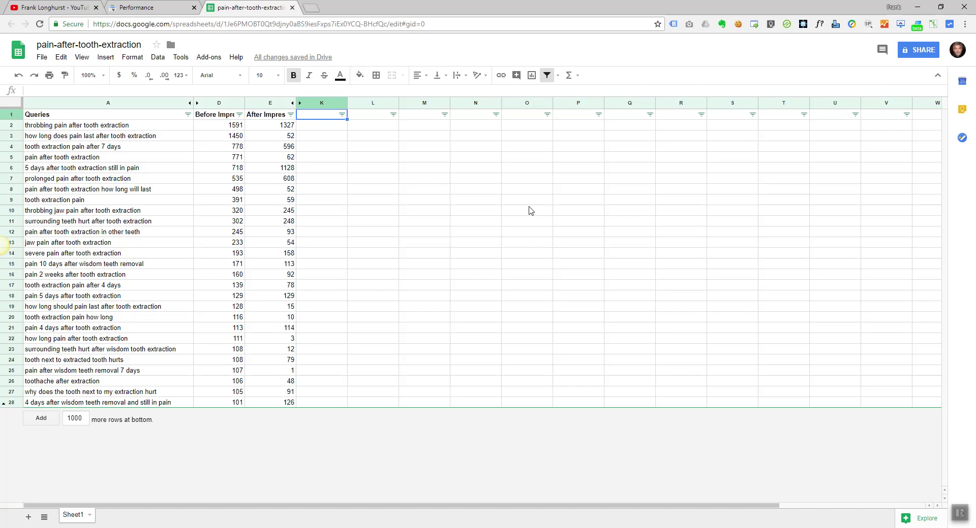
pyautogui.write('diff imps %')
pyautogui.press('Return')
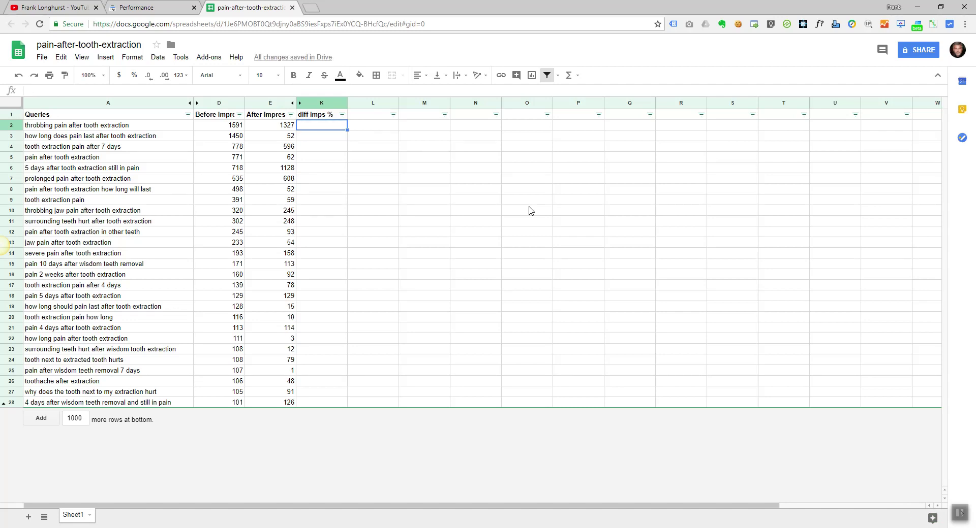
# Compare the Before and After Impressions cells D2 and E2 with the formula =(E2-D2)/D2 noted in Jarte Plus.
pyautogui.press('Left')
pyautogui.press('Left')
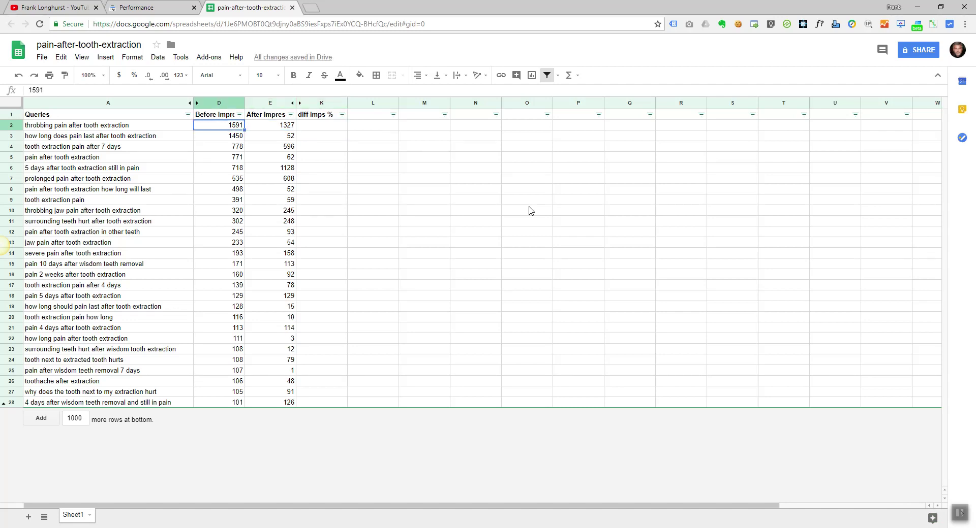
pyautogui.press('Right')
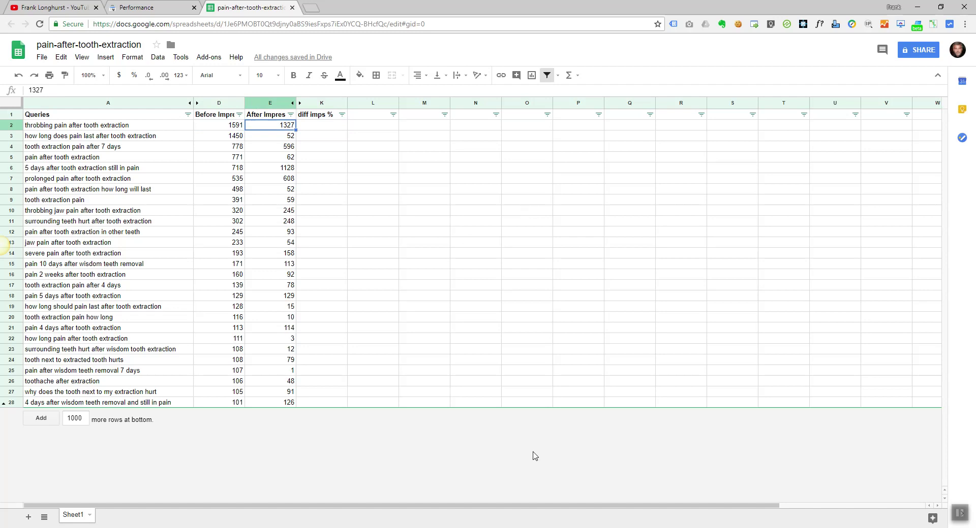
pyautogui.click(512, 527)
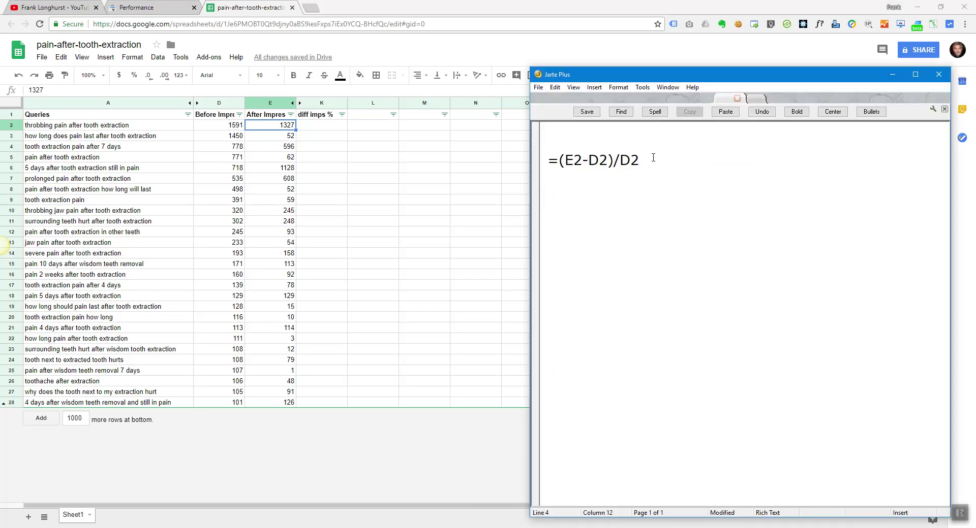
pyautogui.moveTo(650, 160); pyautogui.dragTo(541, 163)
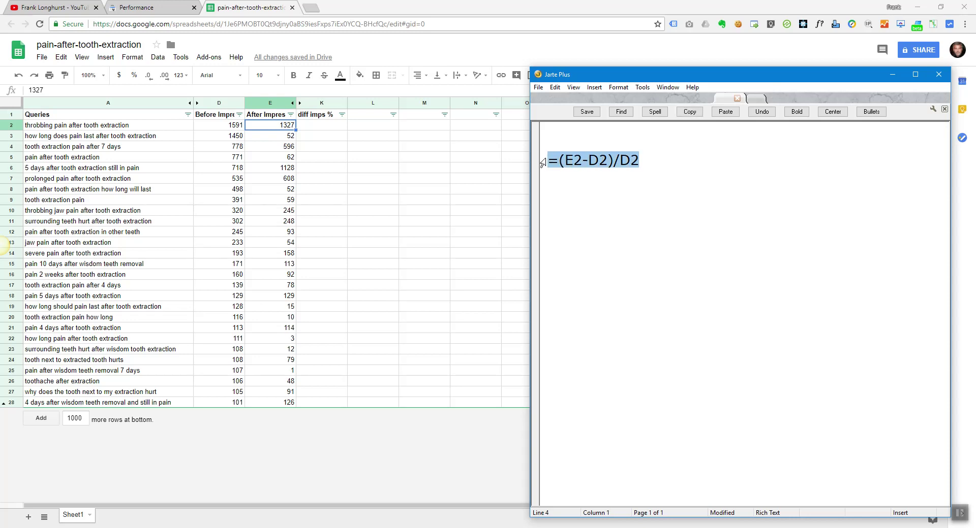
pyautogui.click(573, 171)
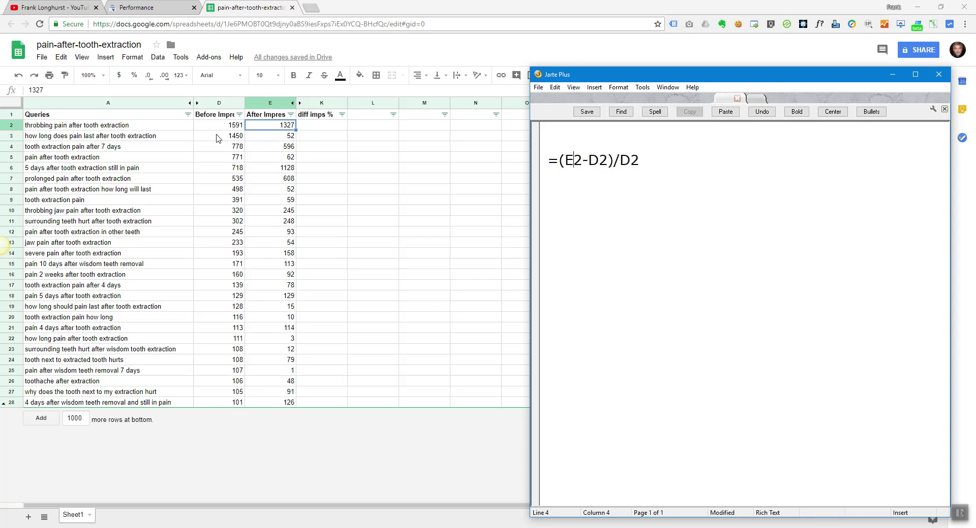
# Copy the formula =(E2-D2)/D2 from the Jarte Plus note into cell K2 of the spreadsheet.
pyautogui.click(315, 127)
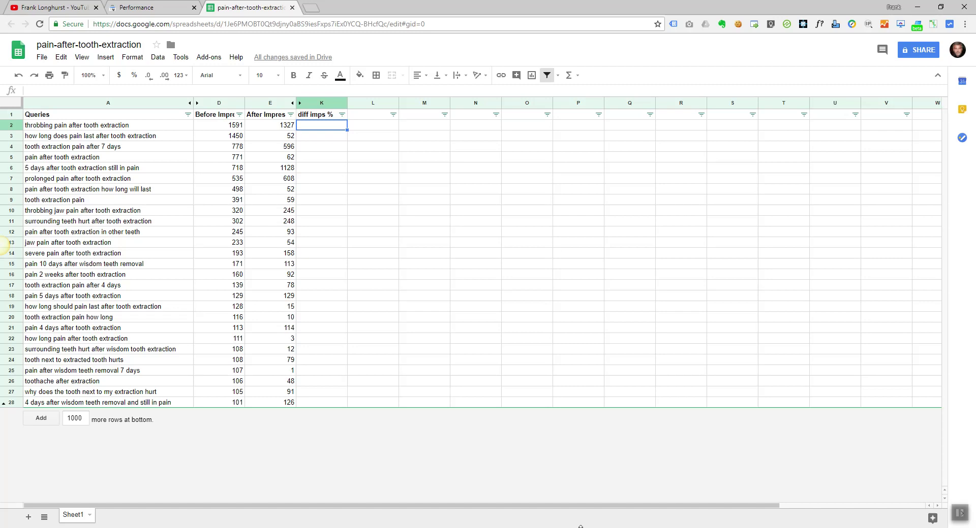
pyautogui.hotkey('alt', 'Tab')
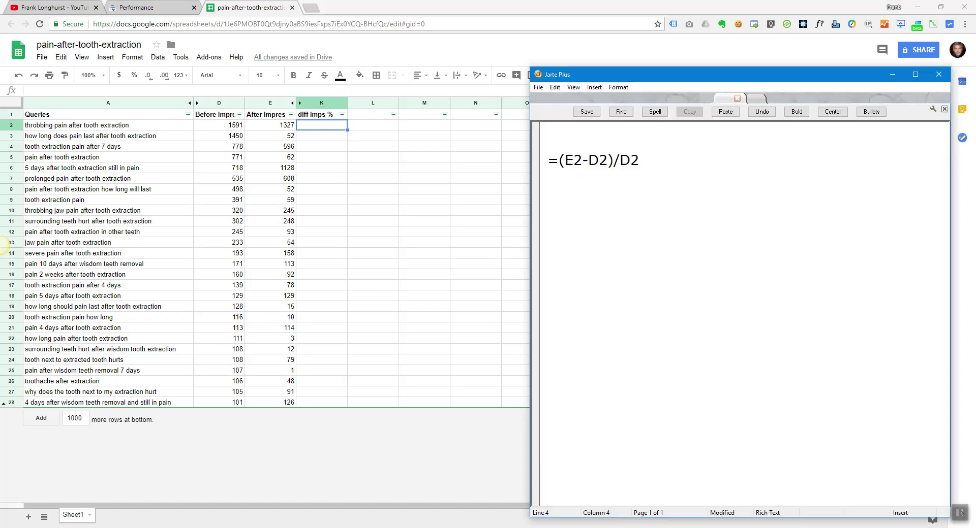
pyautogui.moveTo(639, 161); pyautogui.dragTo(528, 158)
pyautogui.hotkey('ctrl', 'c')
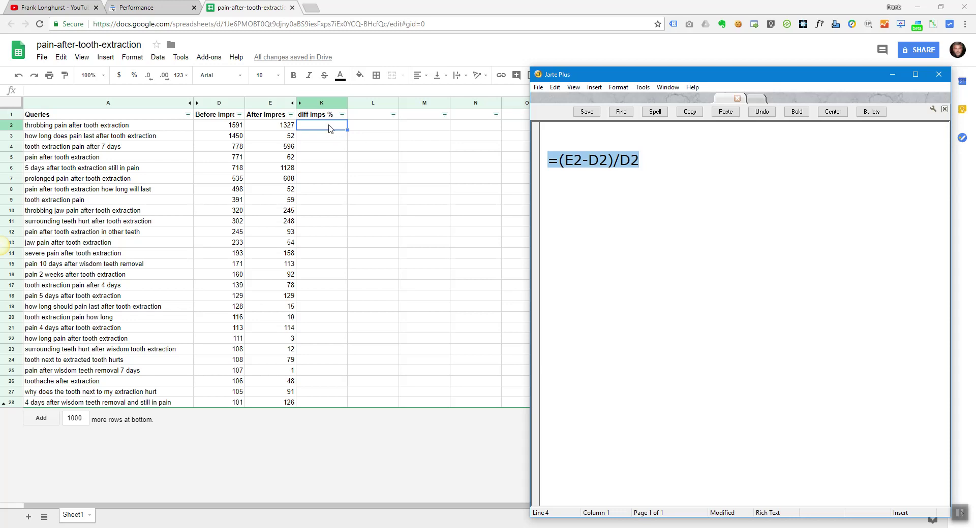
pyautogui.click(331, 127)
pyautogui.hotkey('ctrl', 'v')
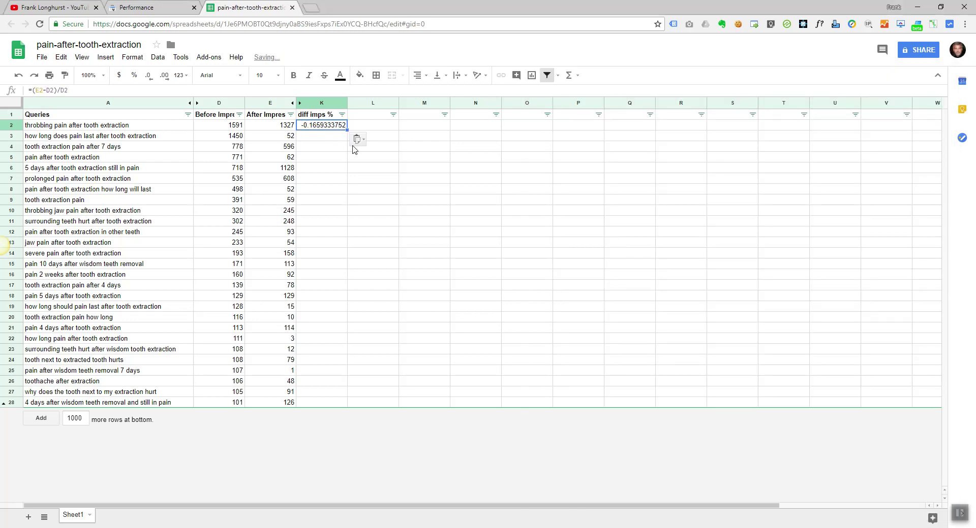
# Format K2 as a percentage without decimals and fill its formula down to row 28.
pyautogui.click(334, 138)
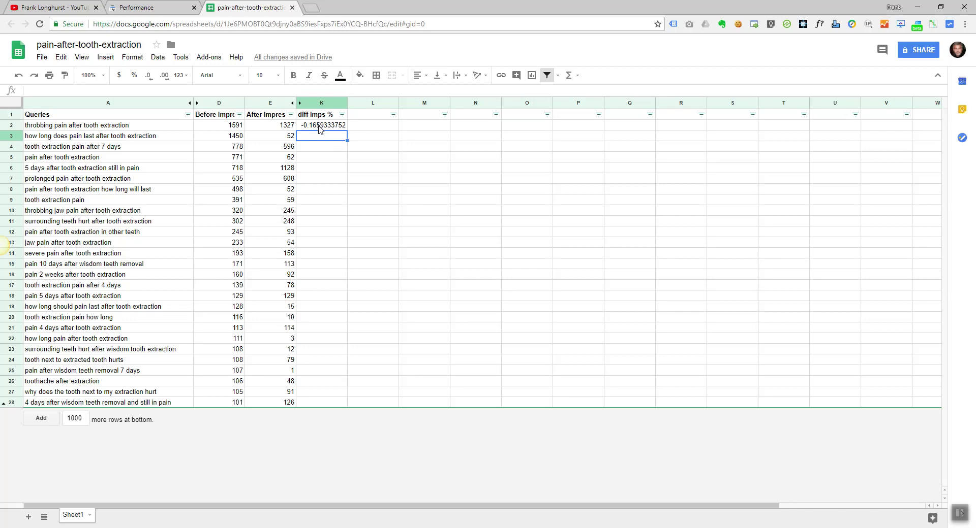
pyautogui.click(319, 128)
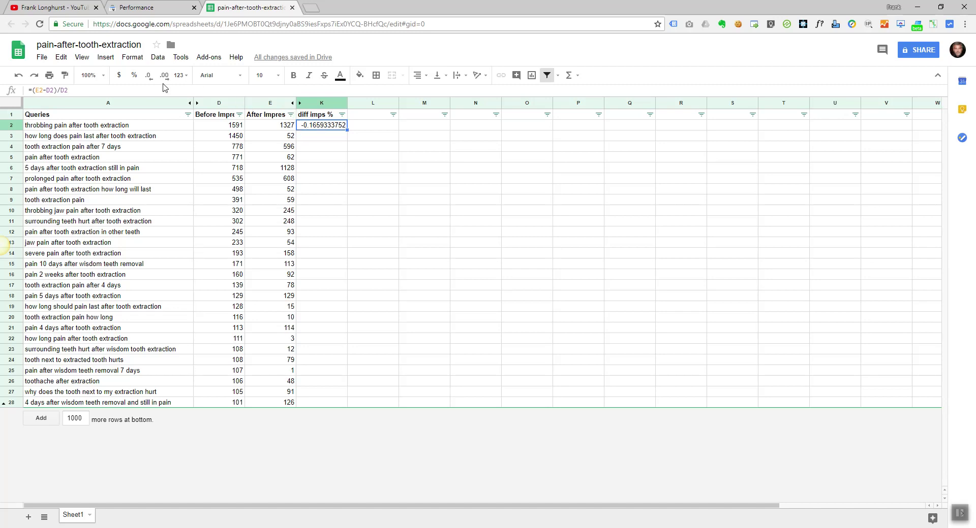
pyautogui.click(133, 78)
pyautogui.click(149, 78)
pyautogui.click(148, 78)
pyautogui.moveTo(348, 131); pyautogui.dragTo(348, 405)
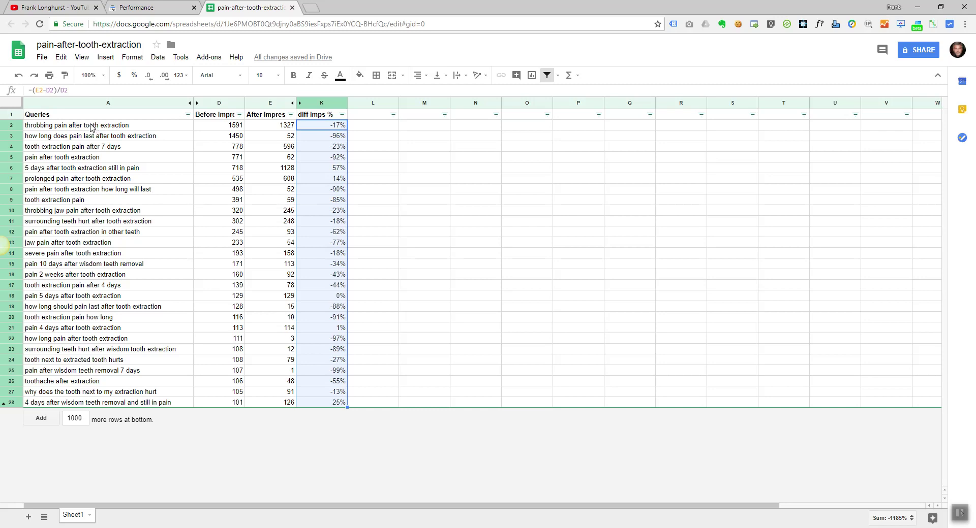
# Sort the queries ascending by diff imps % and color the text of A2:K28 blue.
pyautogui.click(342, 115)
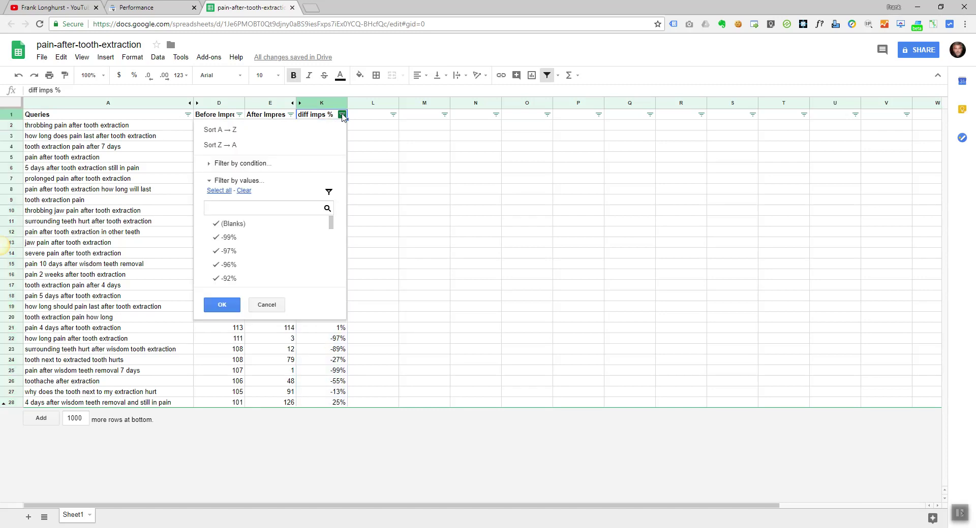
pyautogui.click(265, 136)
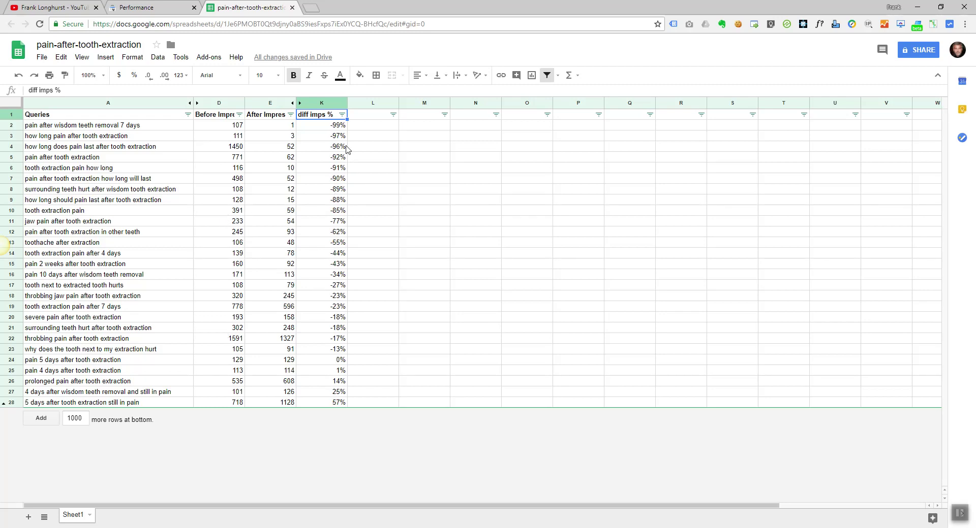
pyautogui.moveTo(74, 128); pyautogui.dragTo(330, 406)
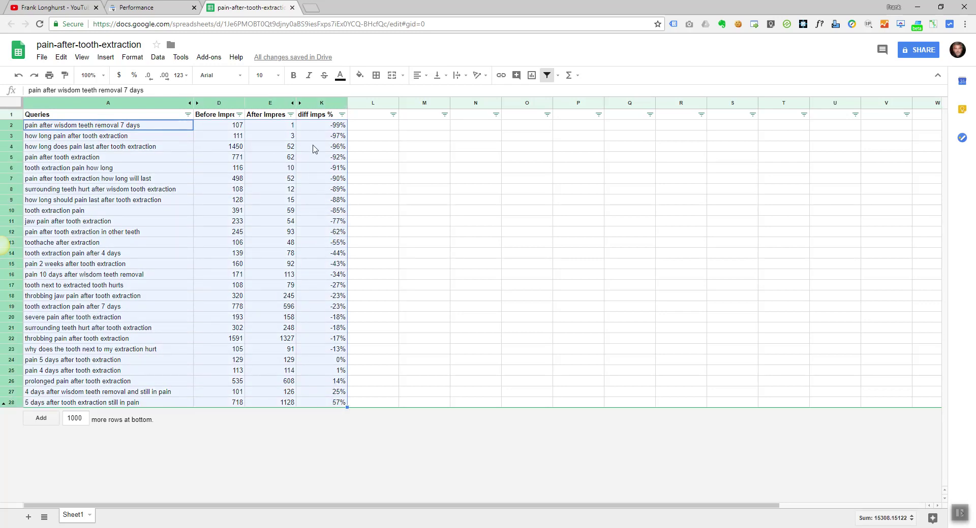
pyautogui.click(339, 76)
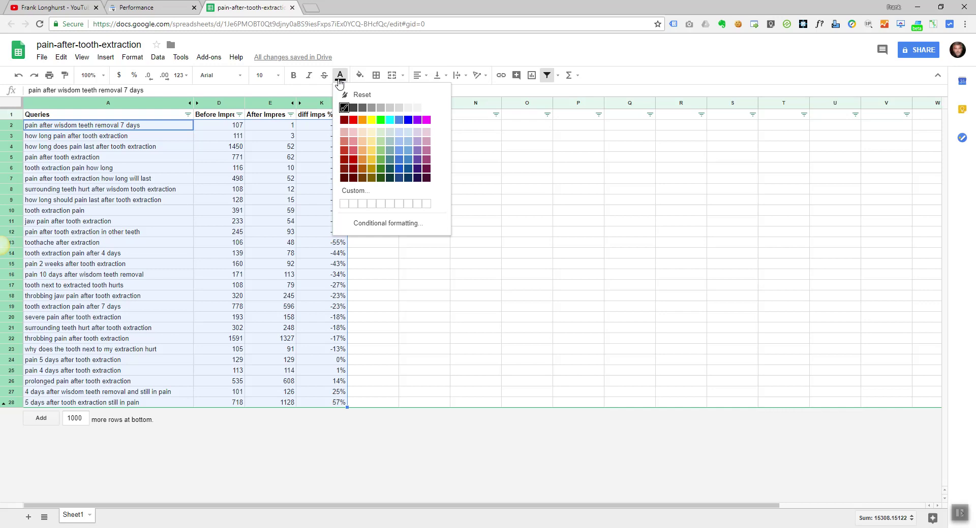
pyautogui.click(408, 120)
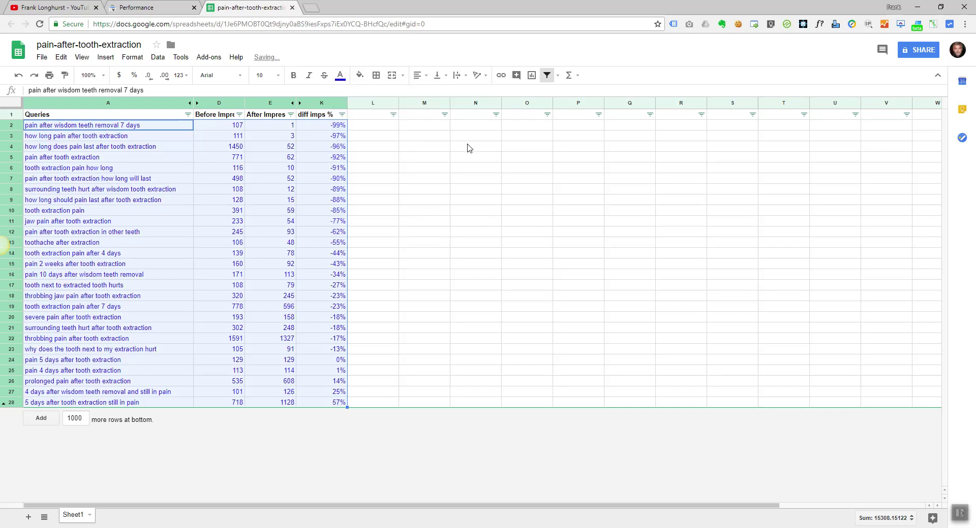
pyautogui.click(385, 190)
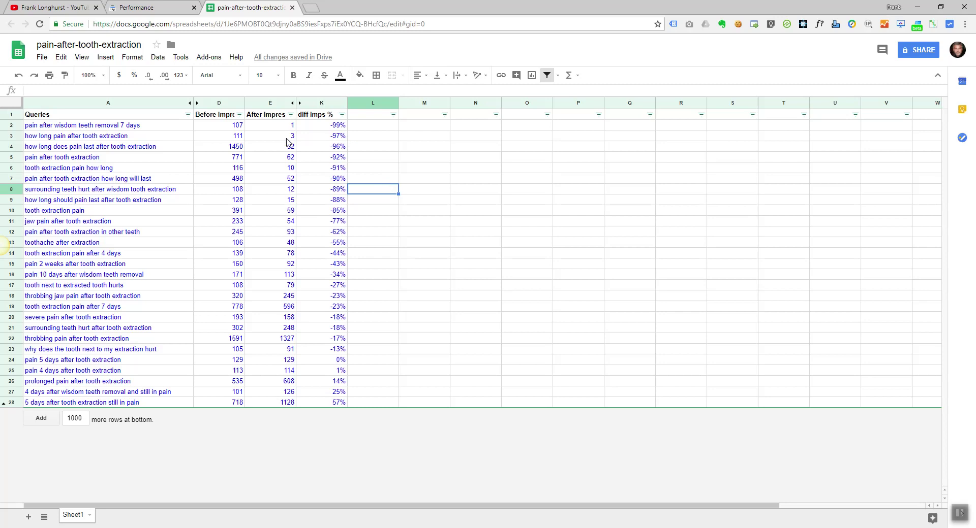
# Insert a chart from the Queries, Before Impressions and After Impressions columns, using the range A1:E28.
pyautogui.click(62, 117)
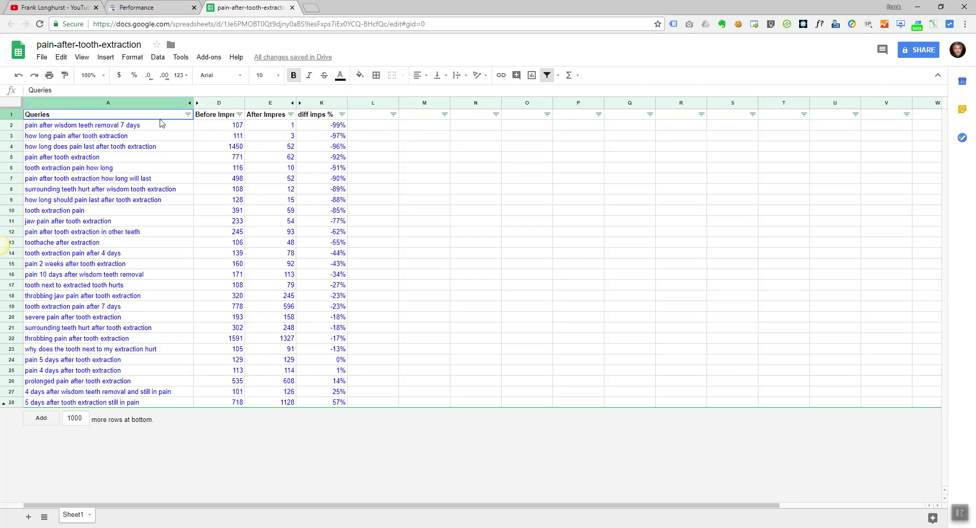
pyautogui.keyDown('shift'); pyautogui.click(252, 126); pyautogui.keyUp('shift')
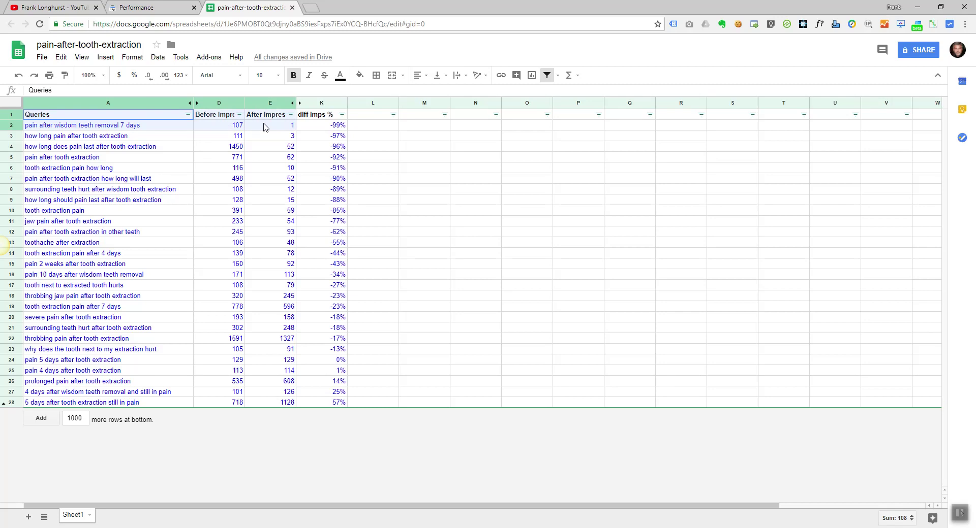
pyautogui.moveTo(264, 132); pyautogui.dragTo(265, 409)
pyautogui.click(265, 405)
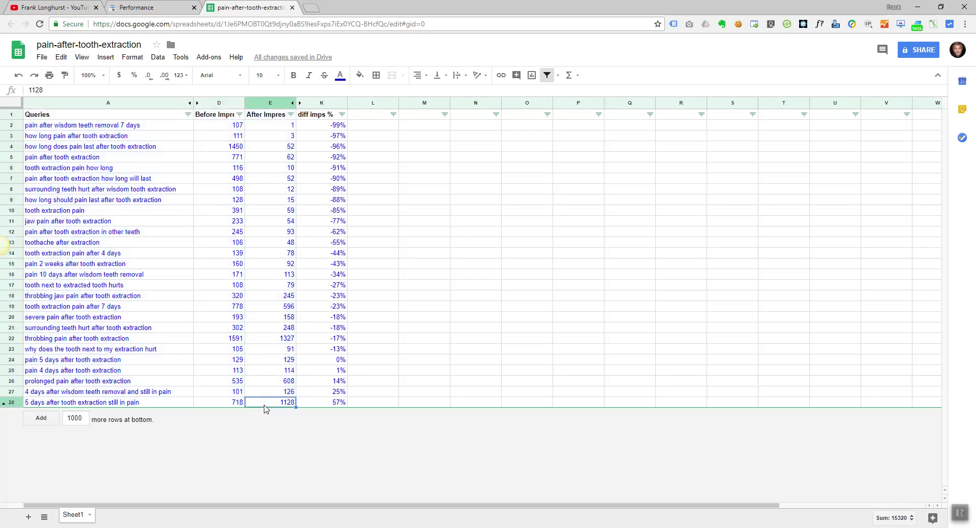
pyautogui.moveTo(44, 119); pyautogui.dragTo(287, 410)
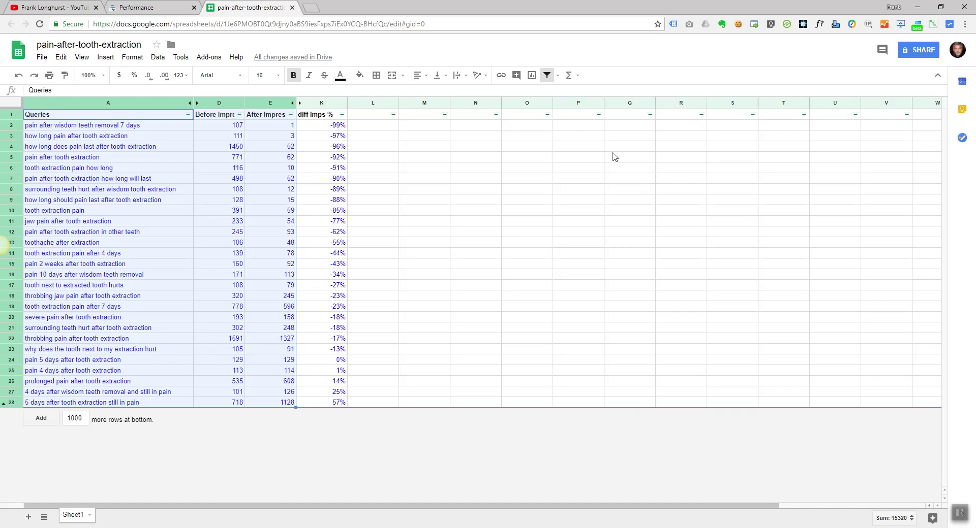
pyautogui.click(106, 58)
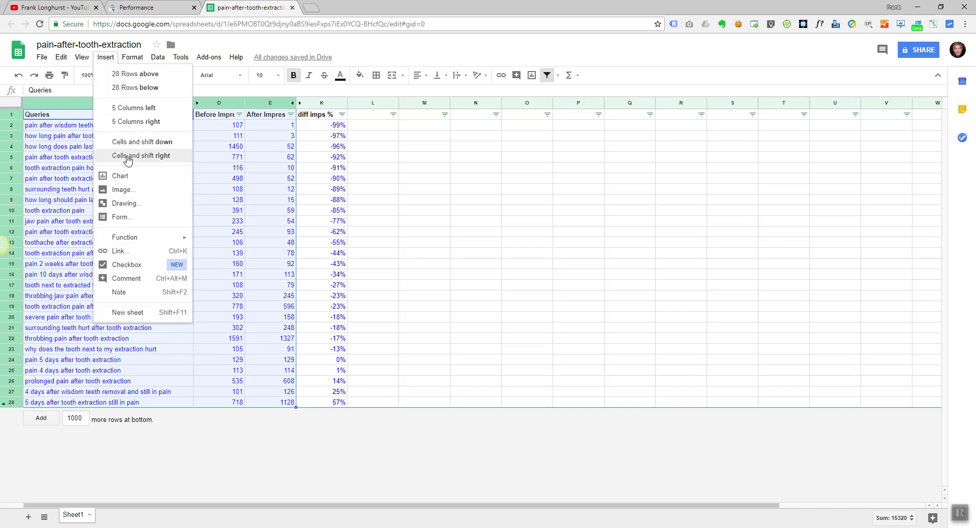
pyautogui.click(130, 178)
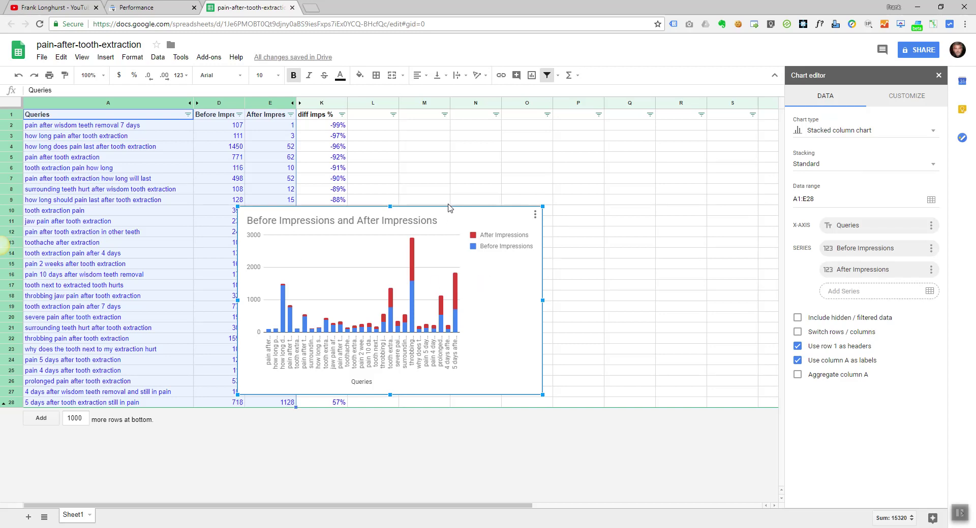
# Move the impressions chart off the data to the empty cells beside column K and reduce its height.
pyautogui.moveTo(450, 210); pyautogui.dragTo(590, 218)
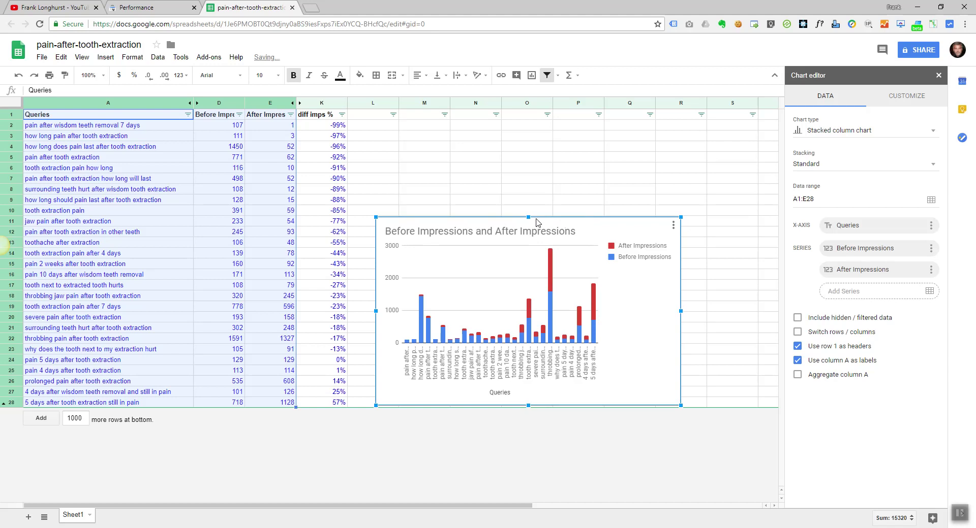
pyautogui.moveTo(529, 218); pyautogui.dragTo(528, 241)
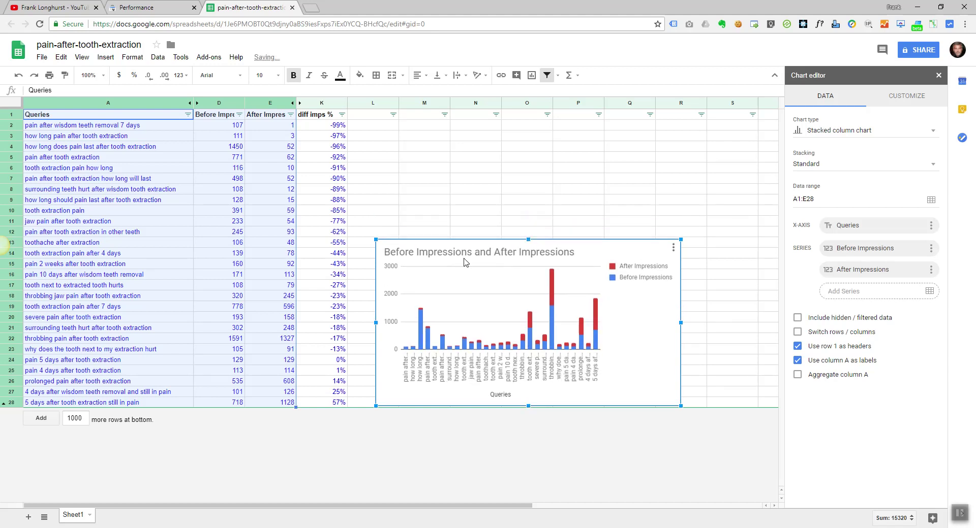
# Add 1000 rows to the end of the sheet and move the chart down so it extends below row 28.
pyautogui.click(43, 419)
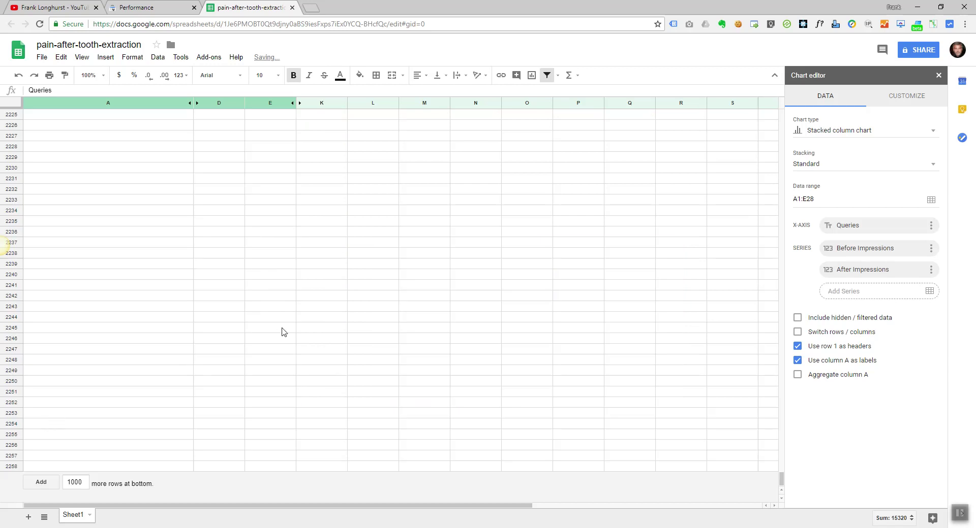
pyautogui.hotkey('ctrl', 'Home')
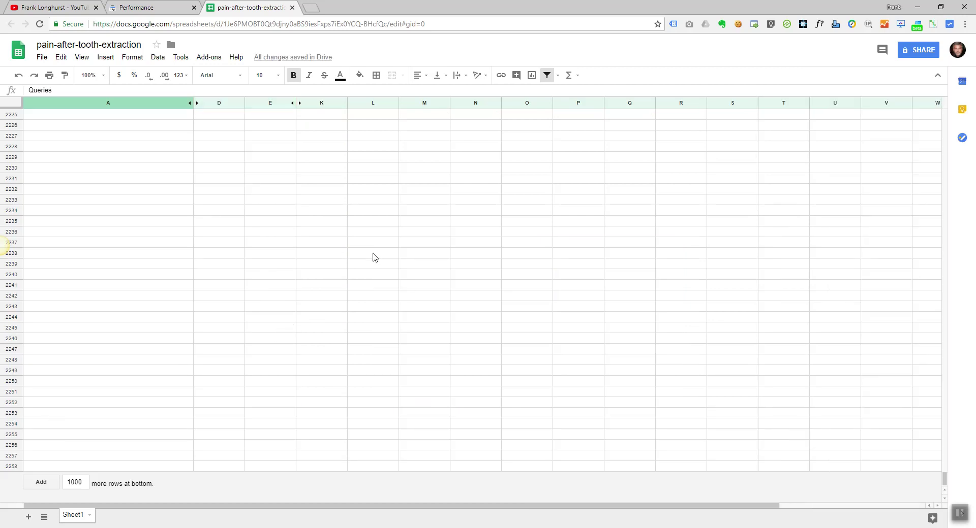
pyautogui.click(115, 180)
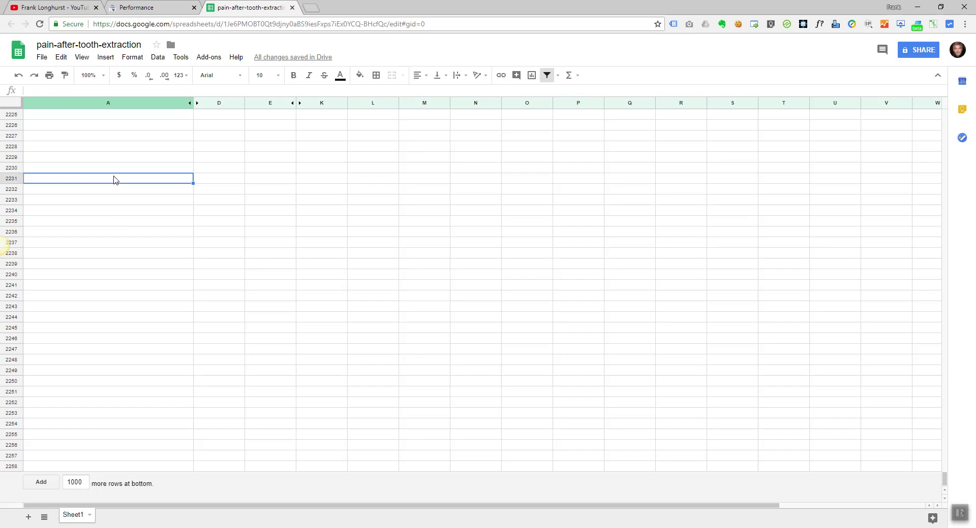
pyautogui.hotkey('ctrl', 'Home')
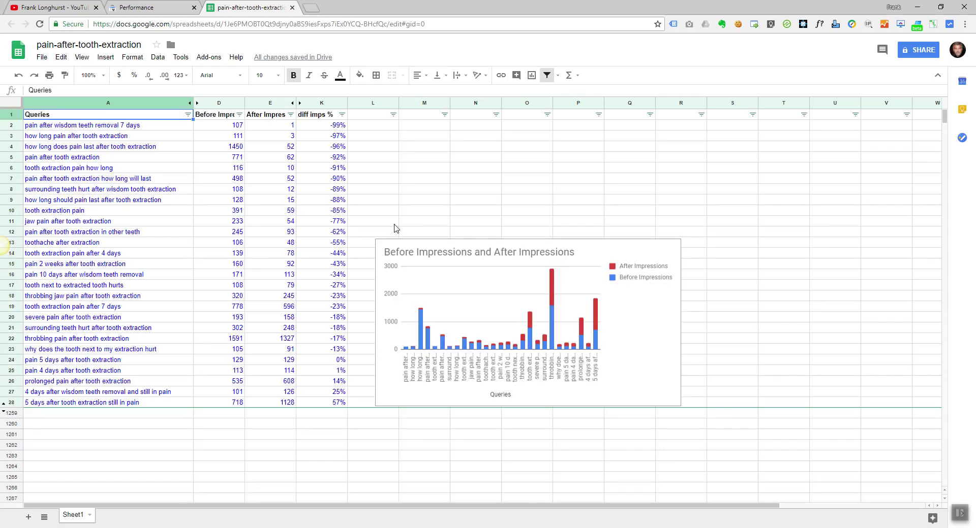
pyautogui.click(522, 248)
pyautogui.moveTo(518, 244); pyautogui.dragTo(542, 322)
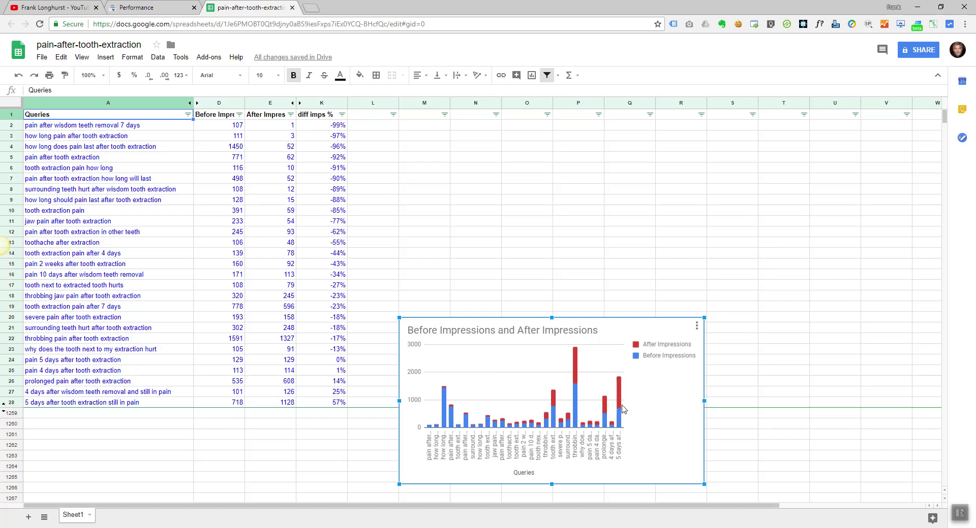
# Sort the queries by Before Impressions in descending order (Z → A).
pyautogui.click(238, 115)
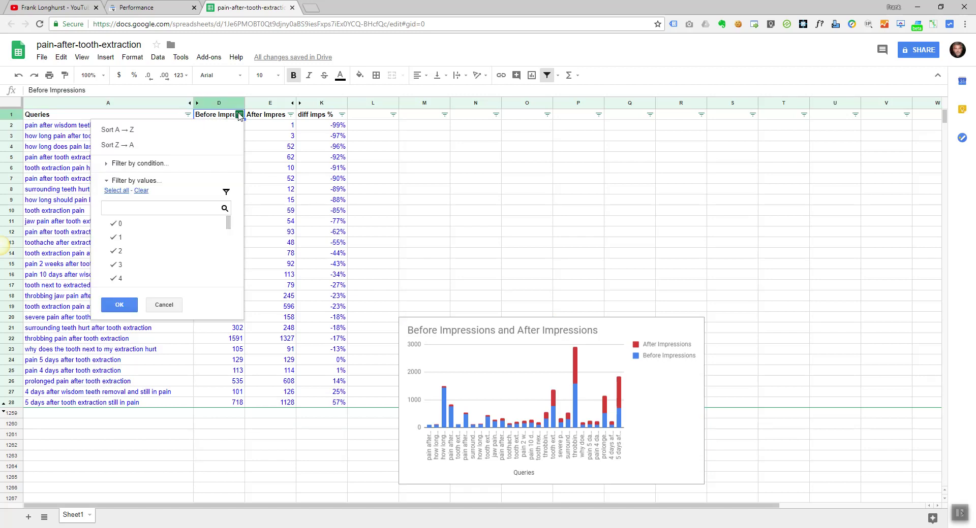
pyautogui.click(211, 146)
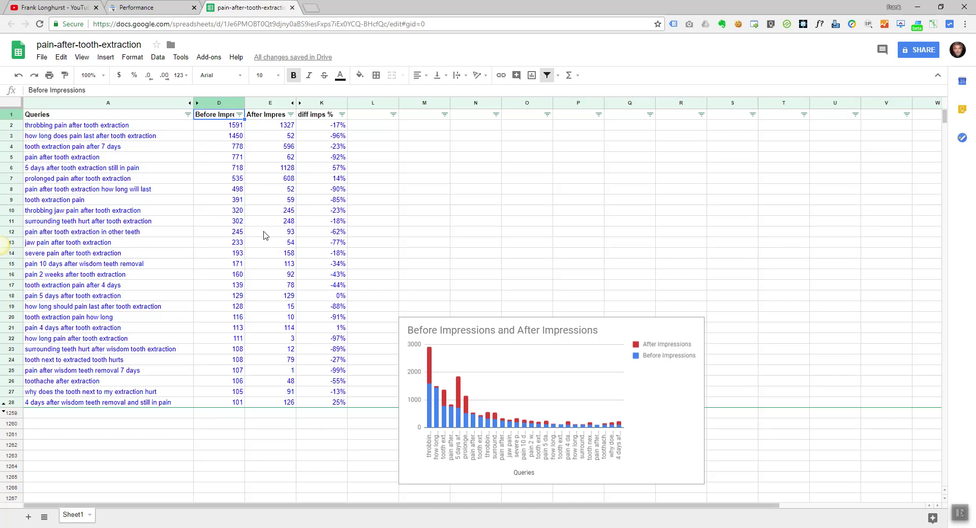
# Change the Before and After Impressions chart from a stacked column chart to a plain Column chart and close the chart editor.
pyautogui.click(562, 402)
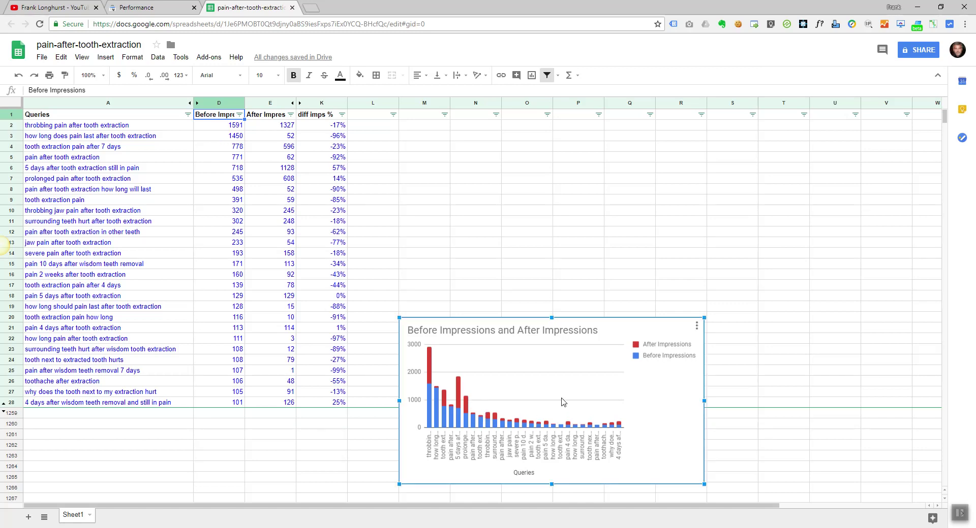
pyautogui.rightClick(573, 391)
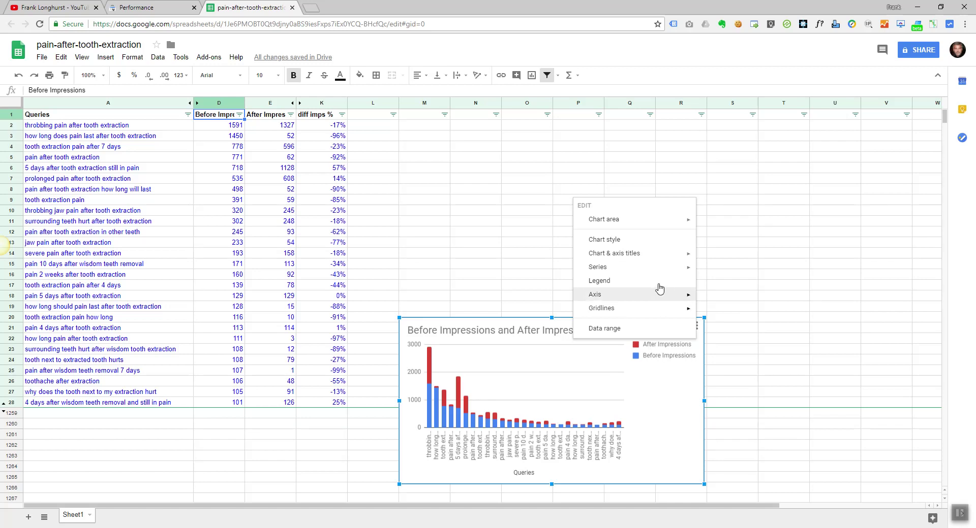
pyautogui.moveTo(650, 221)
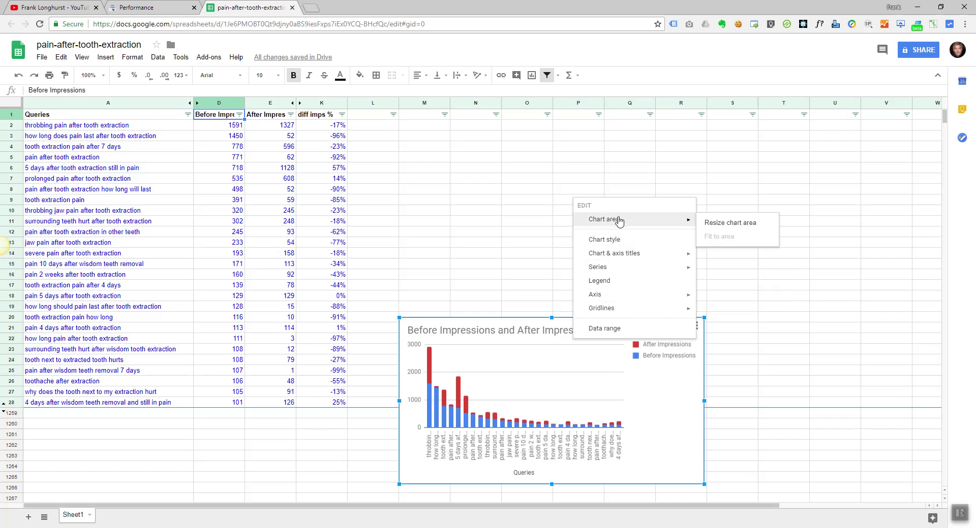
pyautogui.click(619, 240)
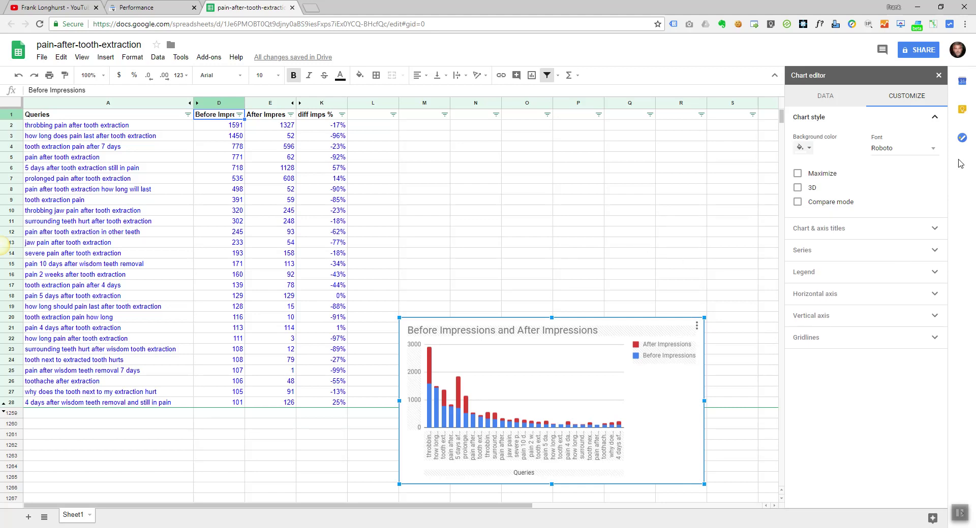
pyautogui.click(840, 103)
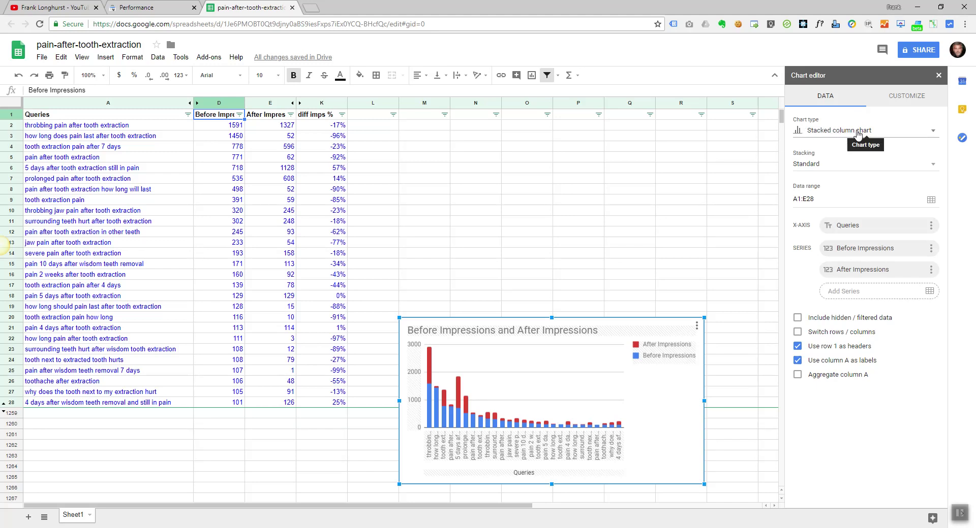
pyautogui.click(934, 133)
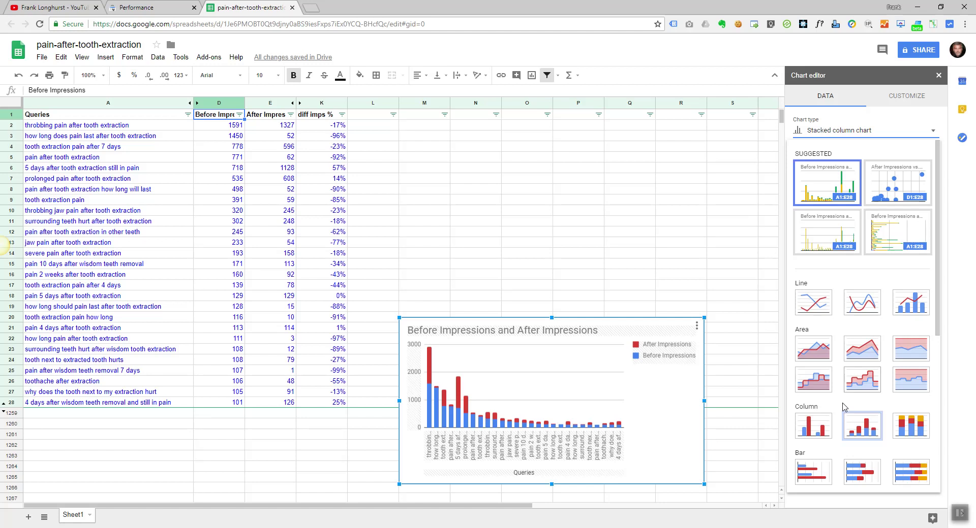
pyautogui.click(814, 431)
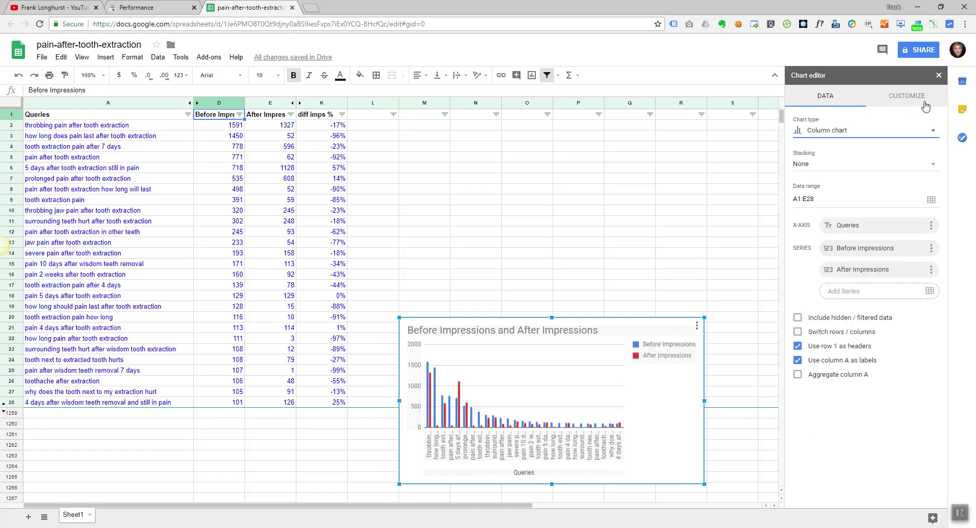
pyautogui.click(932, 133)
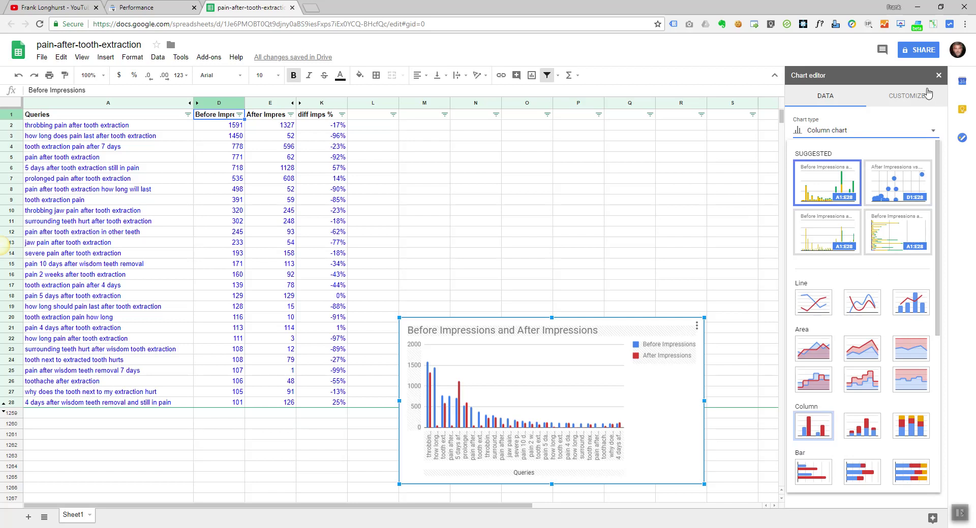
pyautogui.click(737, 248)
# Enlarge the impressions chart over the data to compare each query's before and after bars, and shrink it back beside the bottom rows.
pyautogui.click(397, 319)
pyautogui.moveTo(397, 319); pyautogui.dragTo(156, 184)
pyautogui.moveTo(305, 168); pyautogui.dragTo(287, 142)
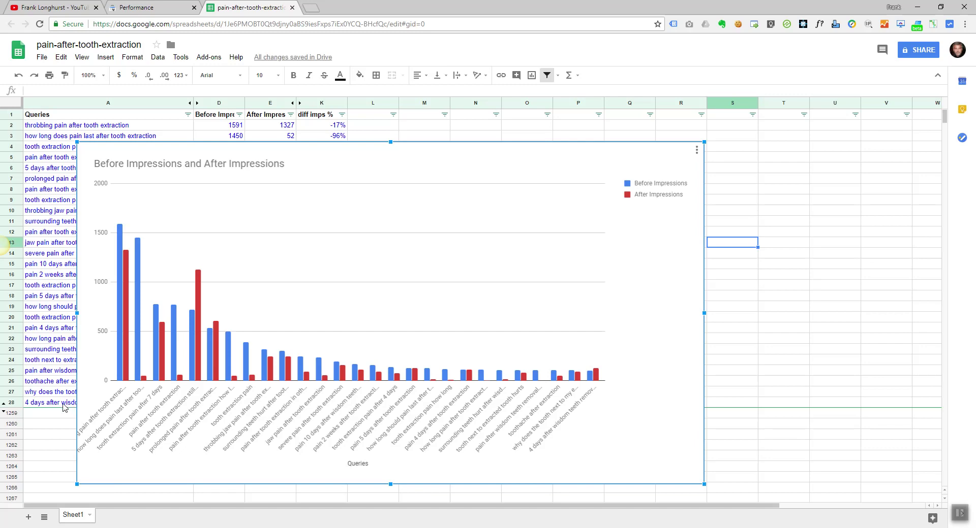
pyautogui.moveTo(119, 358)
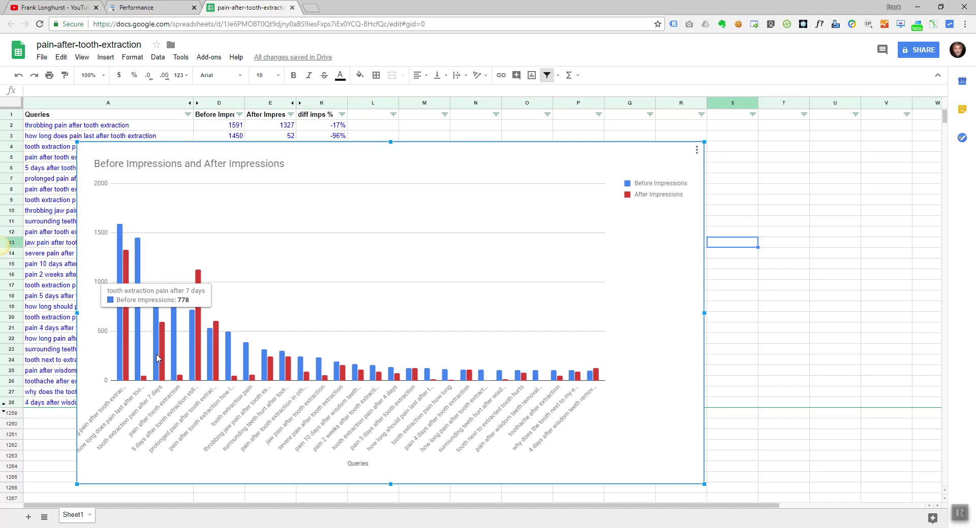
pyautogui.moveTo(177, 374)
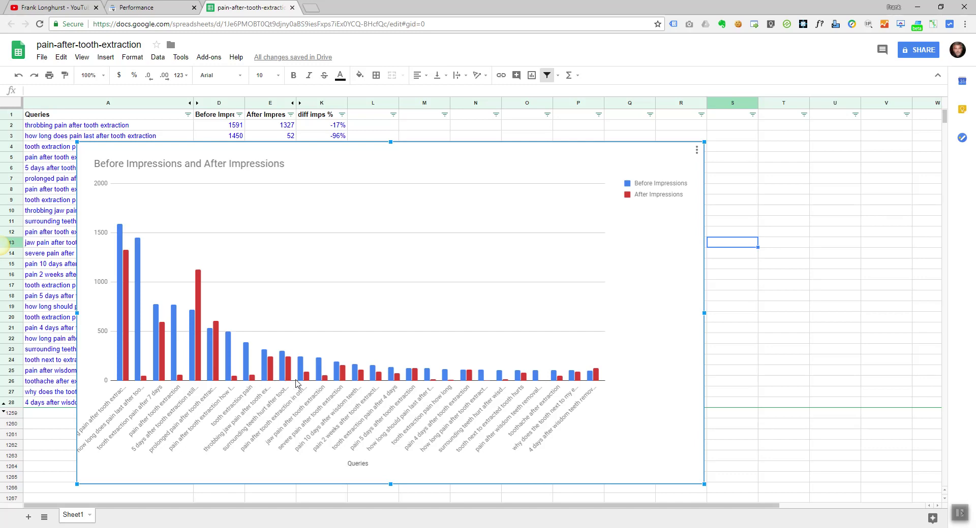
pyautogui.moveTo(292, 381)
pyautogui.moveTo(77, 142); pyautogui.dragTo(402, 319)
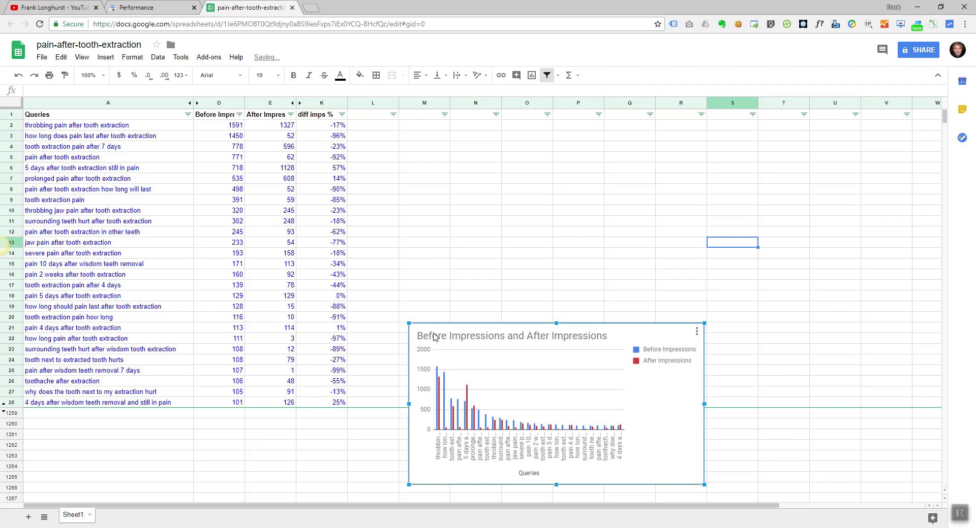
pyautogui.moveTo(407, 320); pyautogui.dragTo(404, 320)
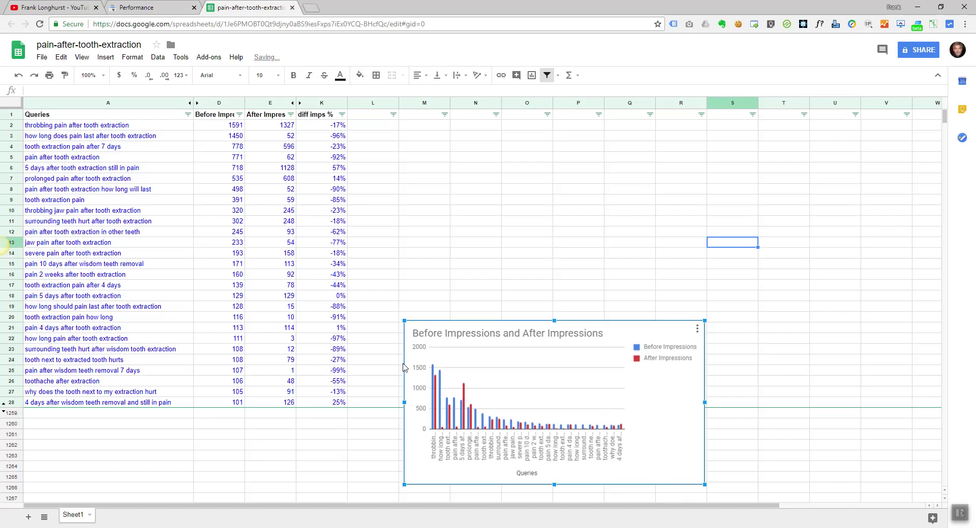
pyautogui.click(90, 119)
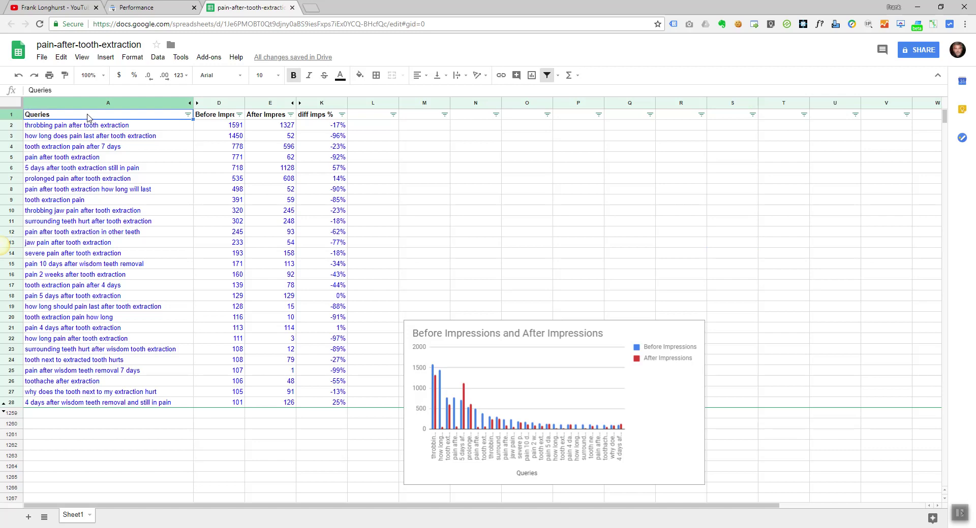
pyautogui.moveTo(88, 116); pyautogui.dragTo(79, 405)
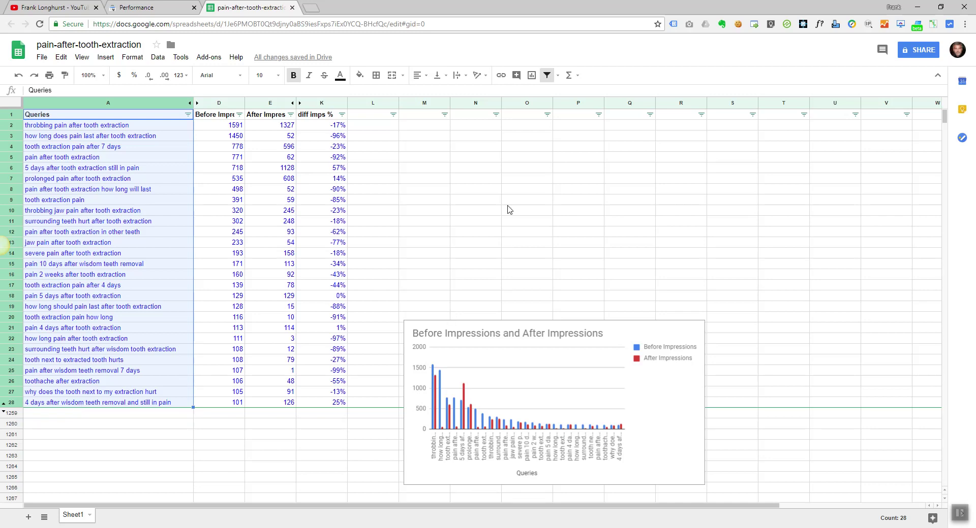
pyautogui.moveTo(325, 117); pyautogui.dragTo(320, 406)
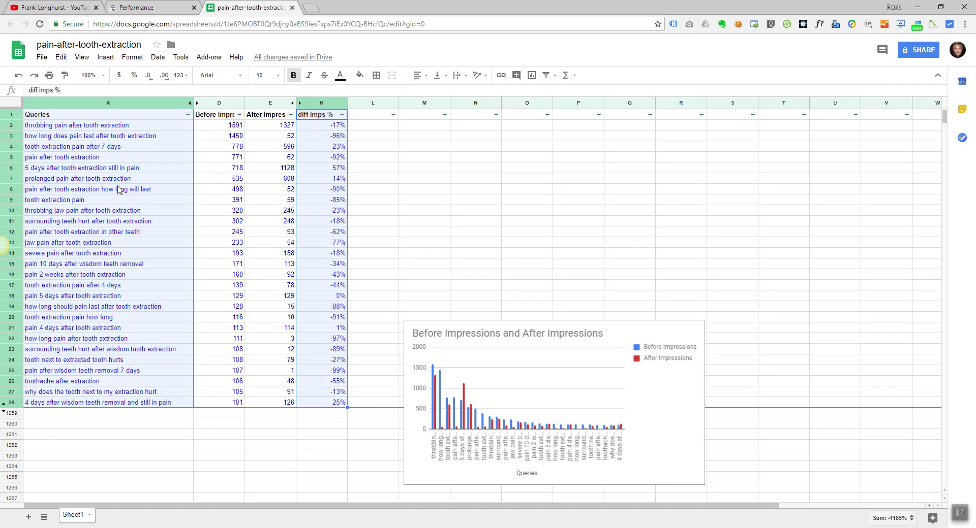
pyautogui.click(386, 159)
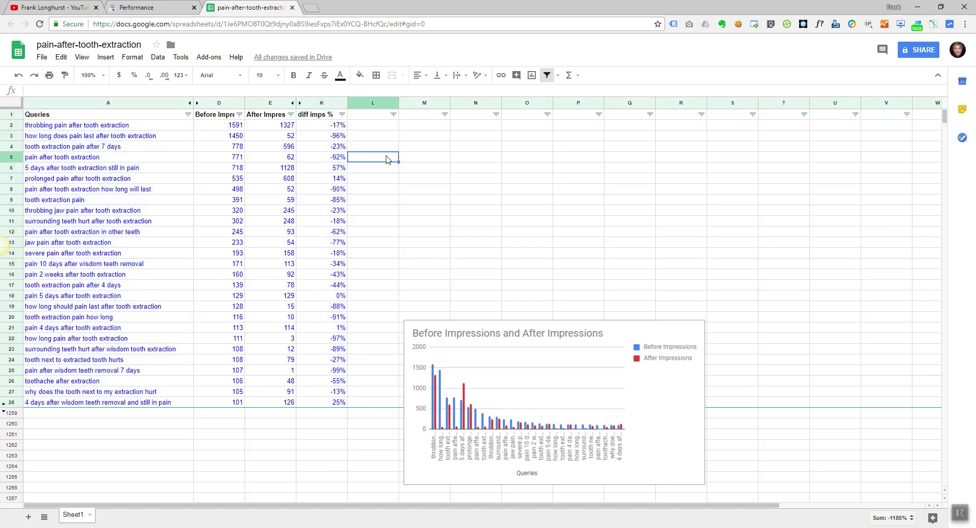
pyautogui.click(93, 116)
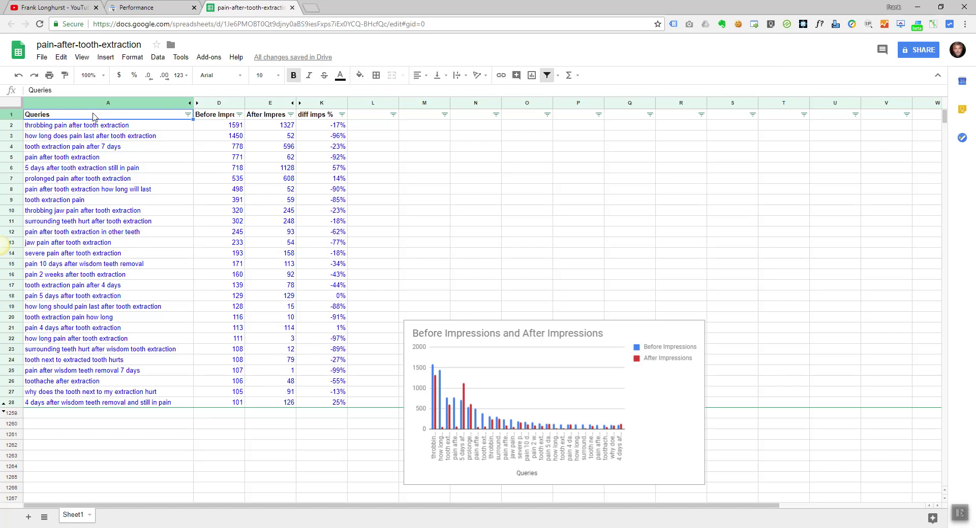
pyautogui.moveTo(93, 116); pyautogui.dragTo(115, 403)
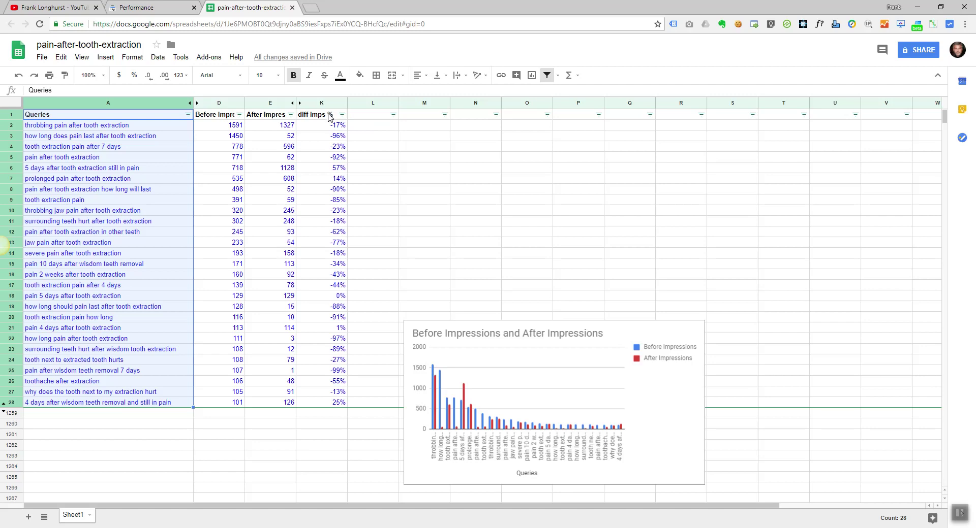
pyautogui.keyDown('ctrl'); pyautogui.click(330, 117); pyautogui.keyUp('ctrl')
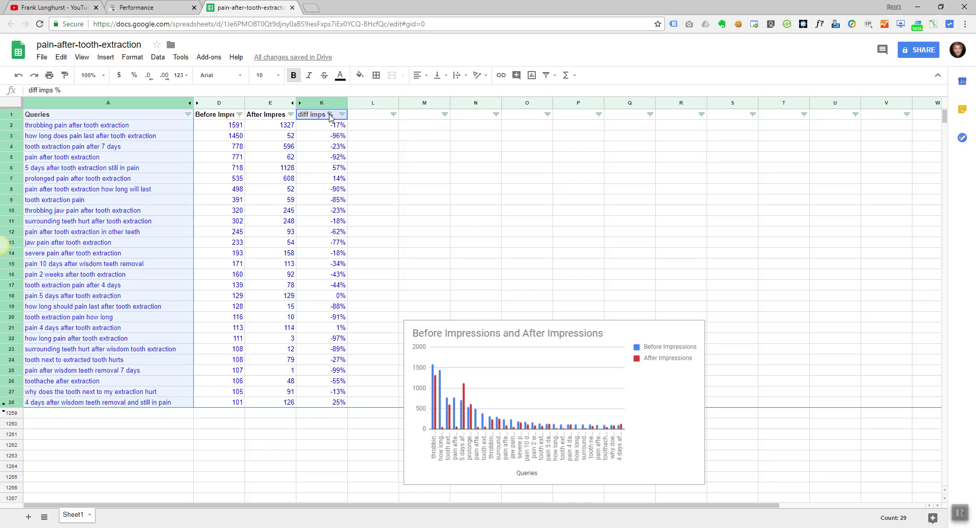
pyautogui.moveTo(329, 117); pyautogui.dragTo(328, 403)
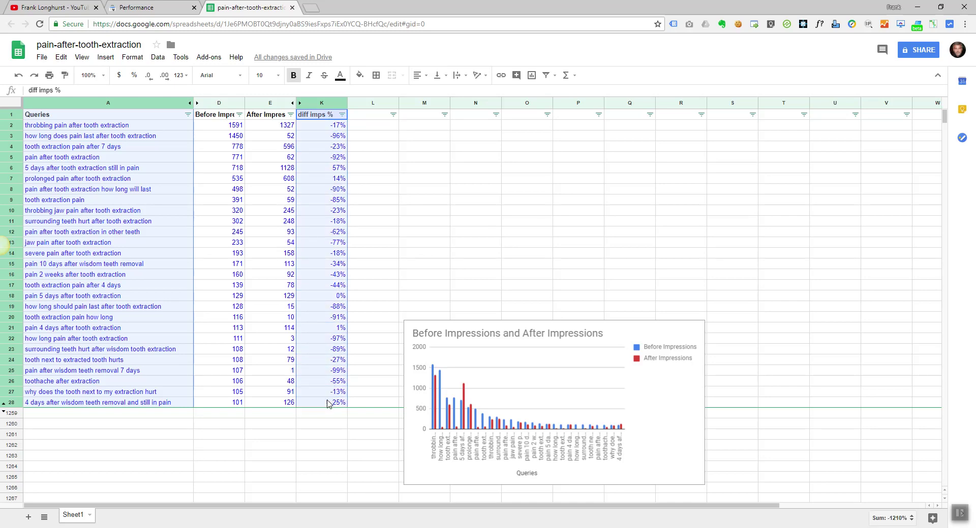
pyautogui.doubleClick(327, 404)
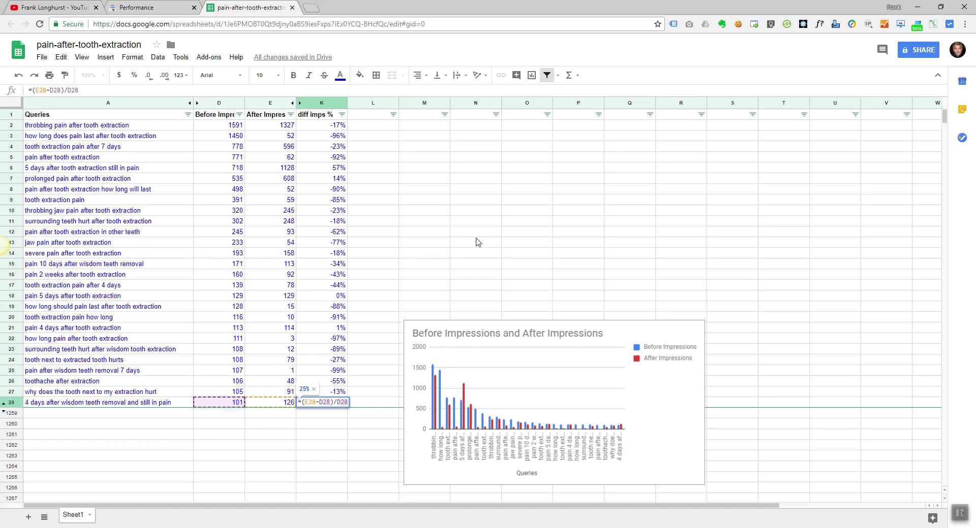
pyautogui.doubleClick(71, 117)
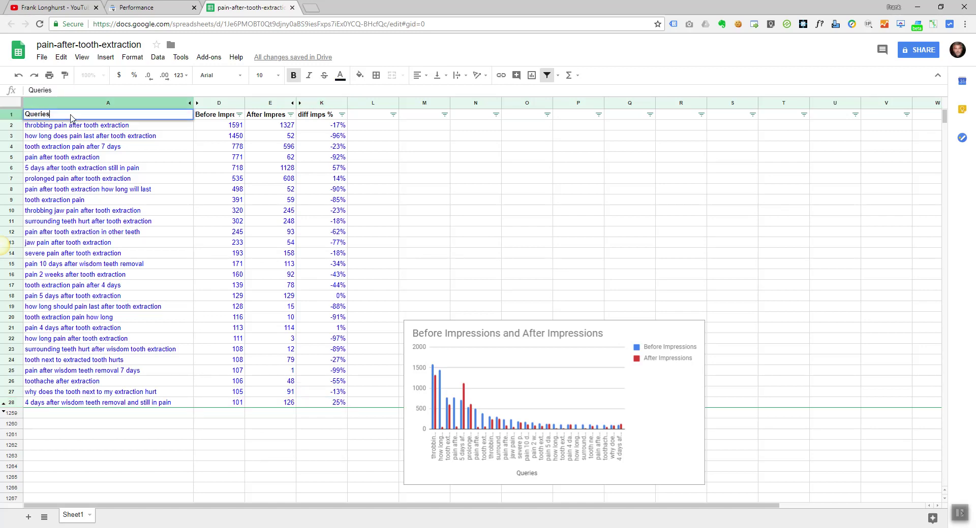
pyautogui.click(98, 147)
# Insert a column chart of diff imps % per query from A1:A28 and K1:K28, and place it above the impressions chart.
pyautogui.click(101, 117)
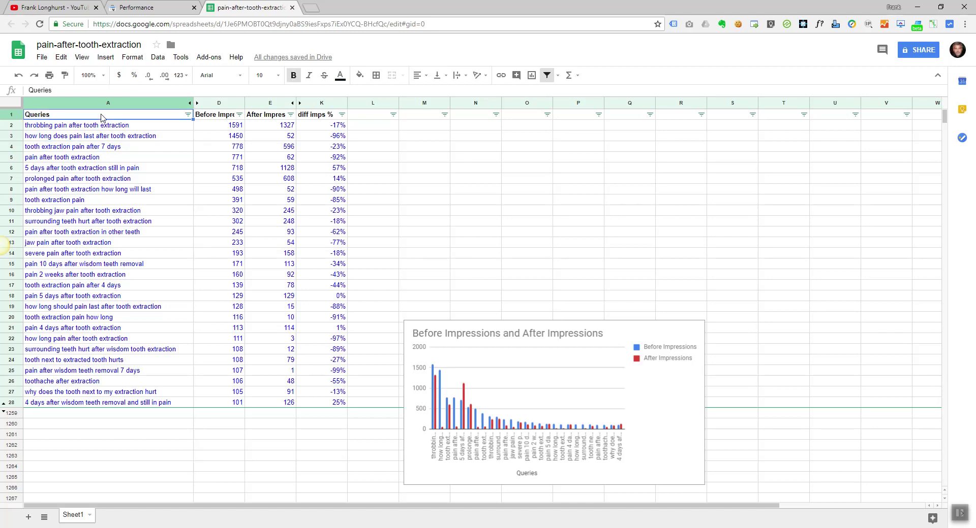
pyautogui.moveTo(124, 121); pyautogui.dragTo(132, 410)
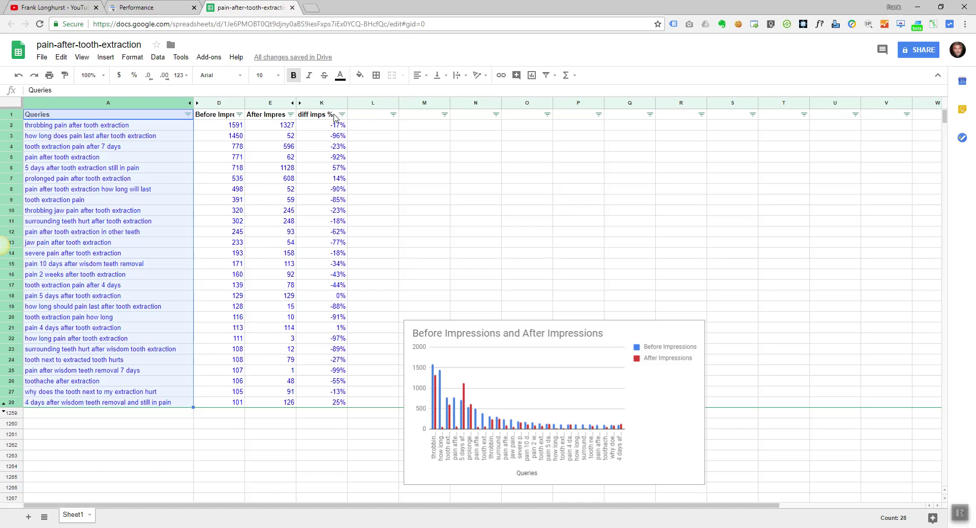
pyautogui.moveTo(334, 117); pyautogui.dragTo(320, 401)
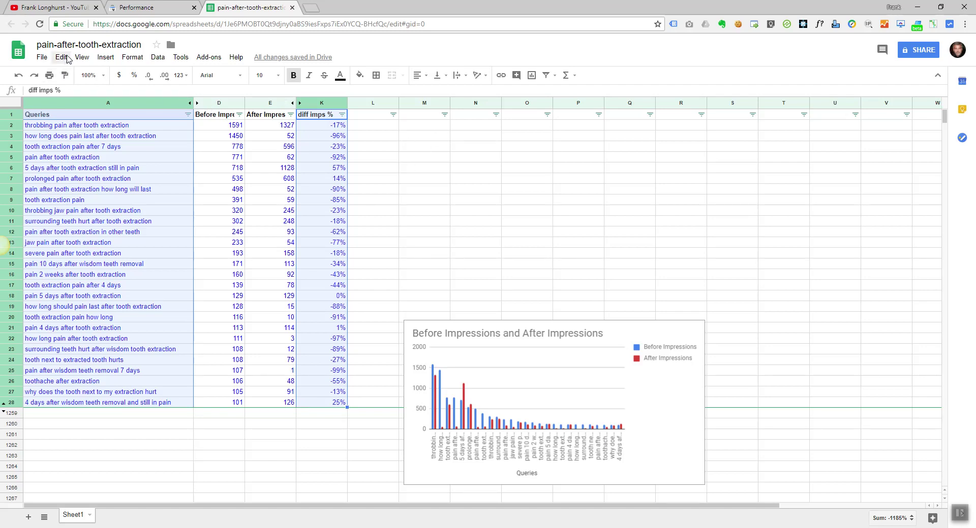
pyautogui.click(114, 60)
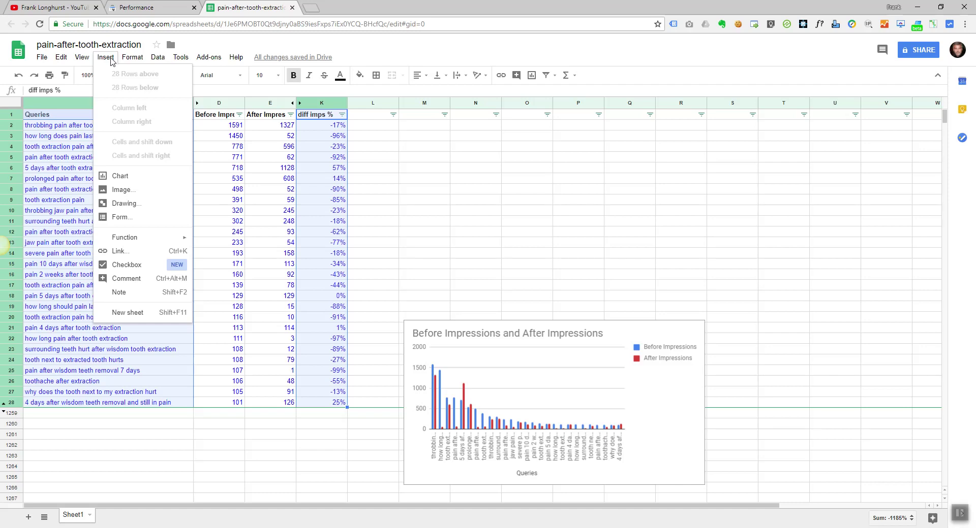
pyautogui.click(116, 177)
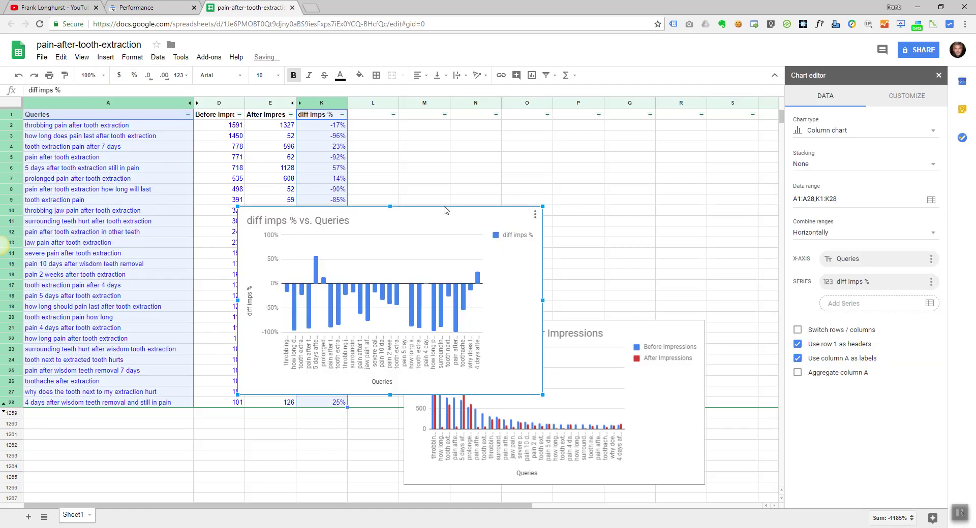
pyautogui.moveTo(445, 210); pyautogui.dragTo(612, 123)
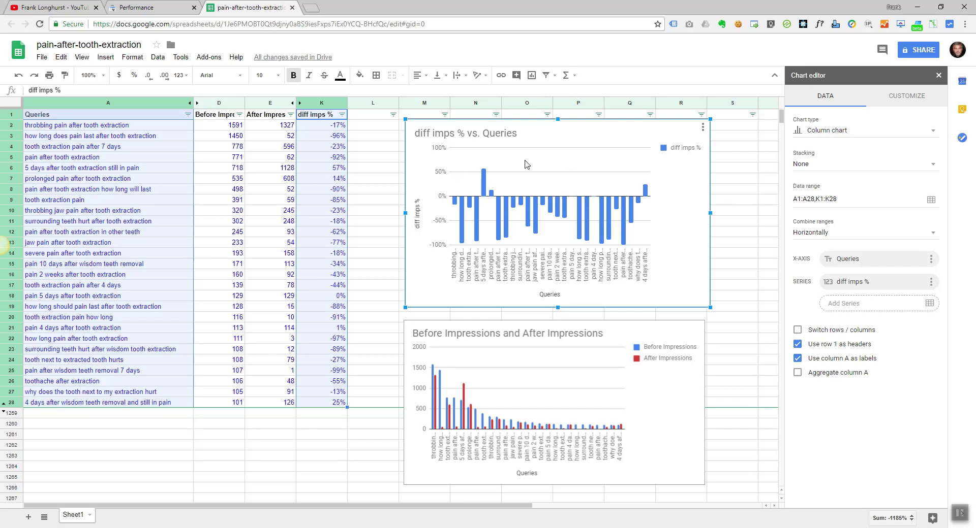
pyautogui.click(362, 116)
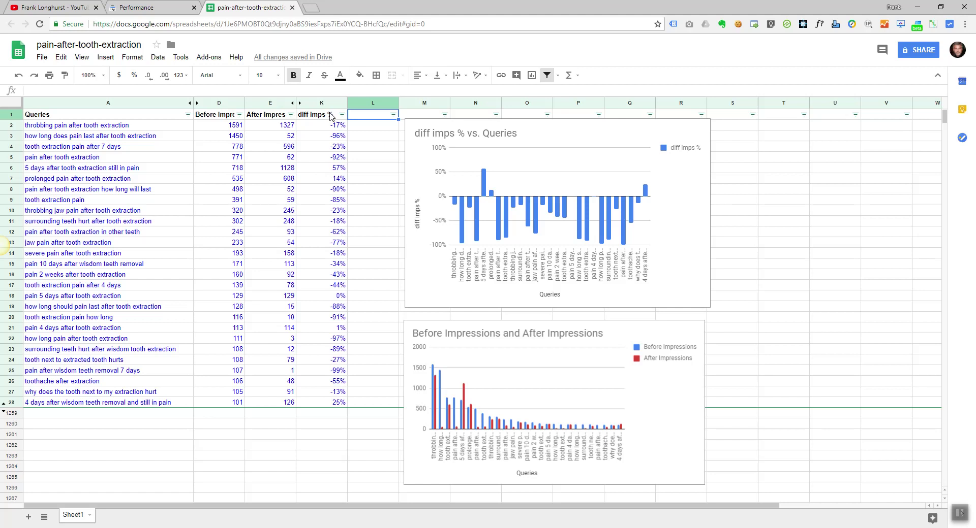
# Sort the queries by diff imps % in ascending order (A → Z).
pyautogui.click(341, 115)
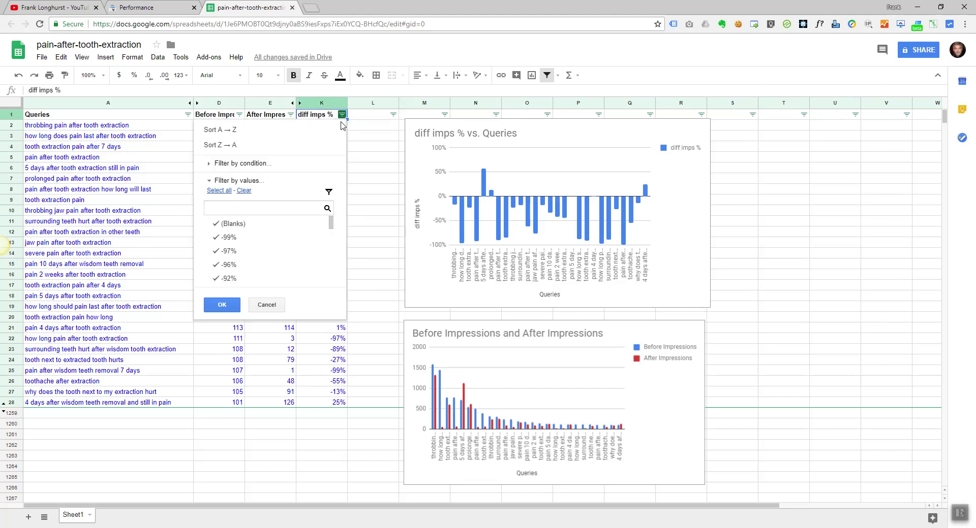
pyautogui.click(241, 132)
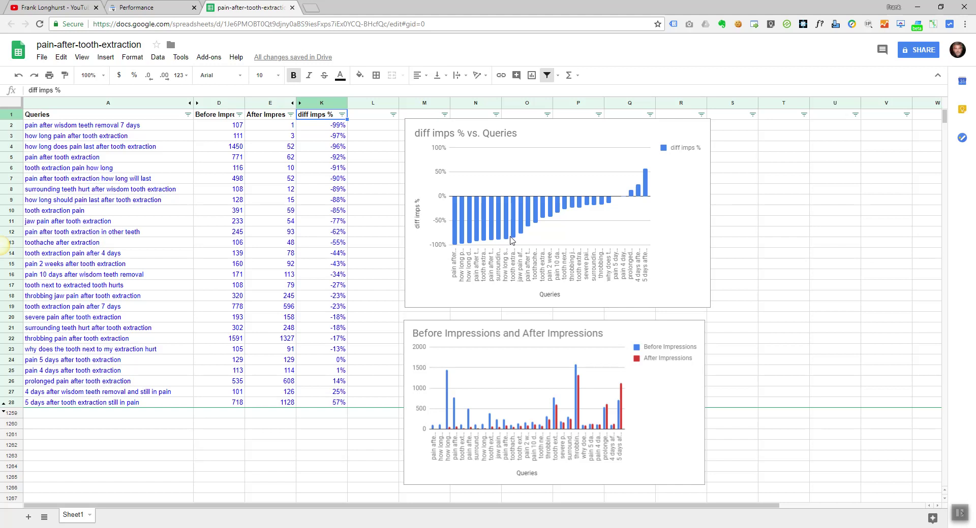
# Examine the steepest drops in the diff imps % chart and select the matching query rows 2 to 9.
pyautogui.click(518, 183)
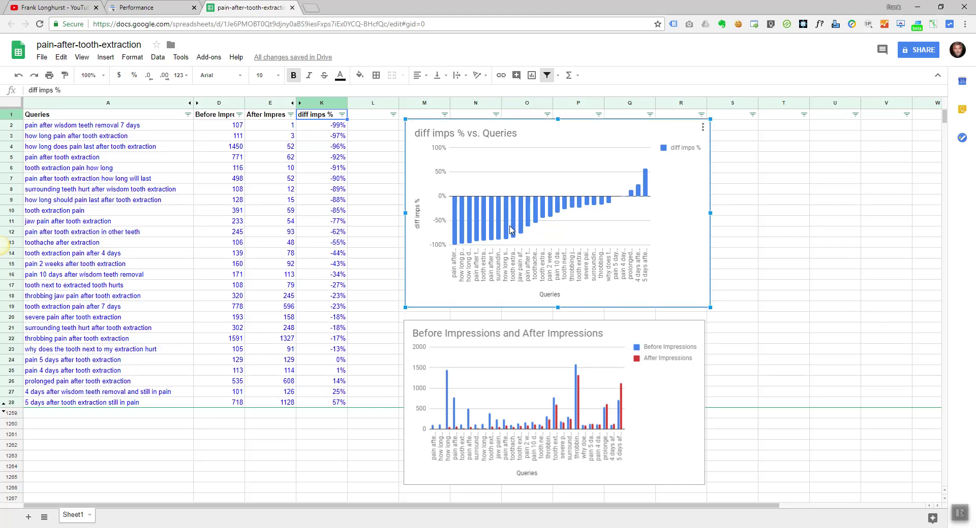
pyautogui.moveTo(515, 232)
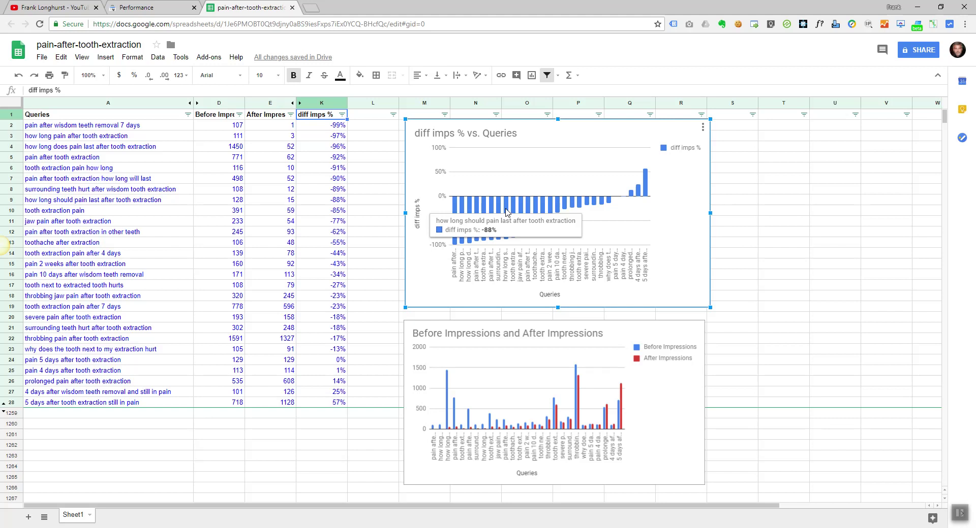
pyautogui.moveTo(41, 127); pyautogui.dragTo(320, 202)
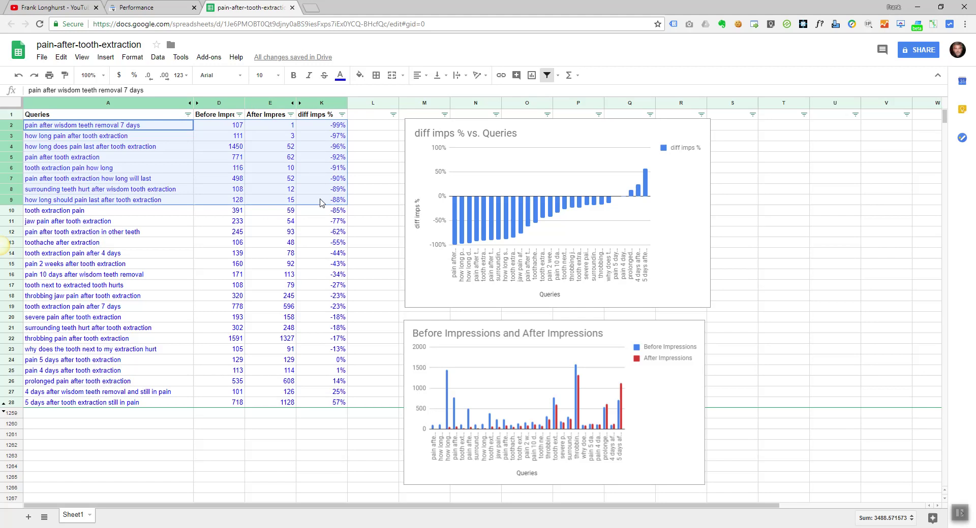
# Set the text of query rows 2 to 9 to red and the text of rows 26 to 28 to purple.
pyautogui.click(340, 76)
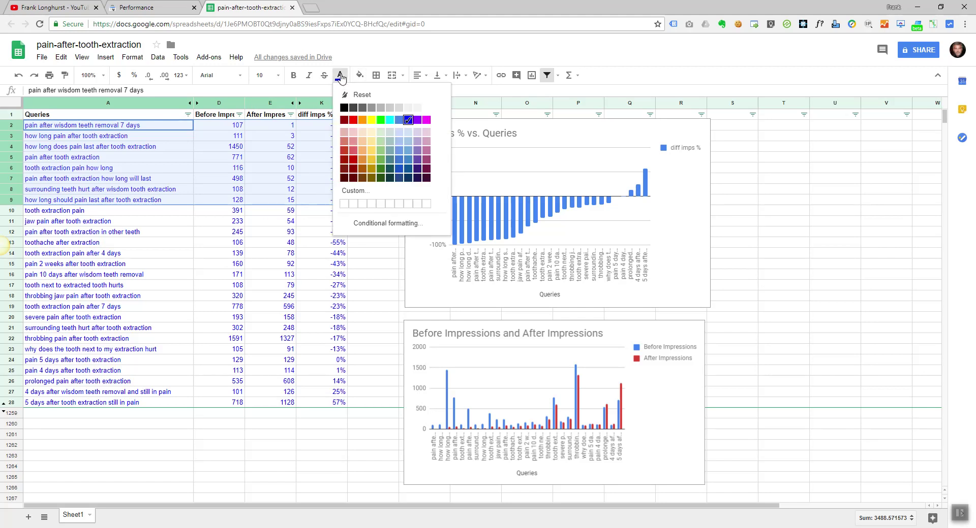
pyautogui.click(354, 121)
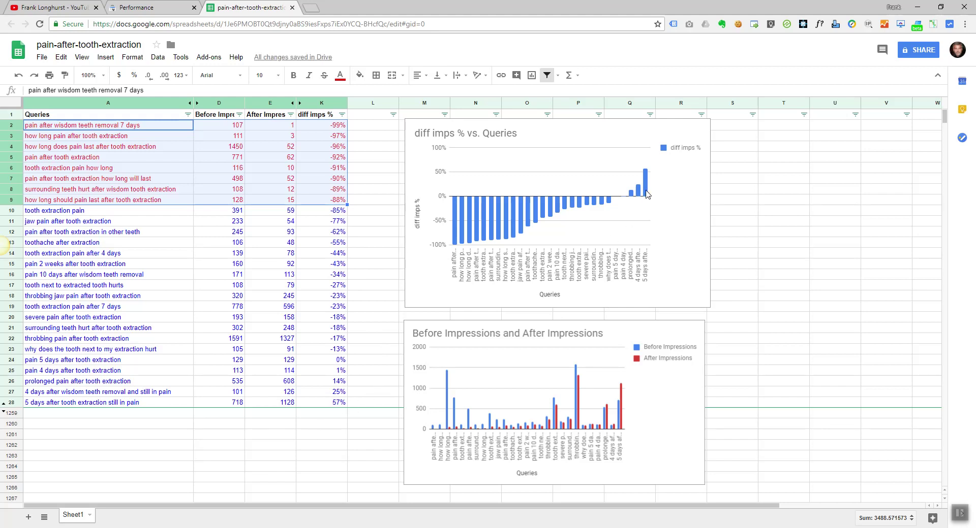
pyautogui.moveTo(60, 382); pyautogui.dragTo(340, 410)
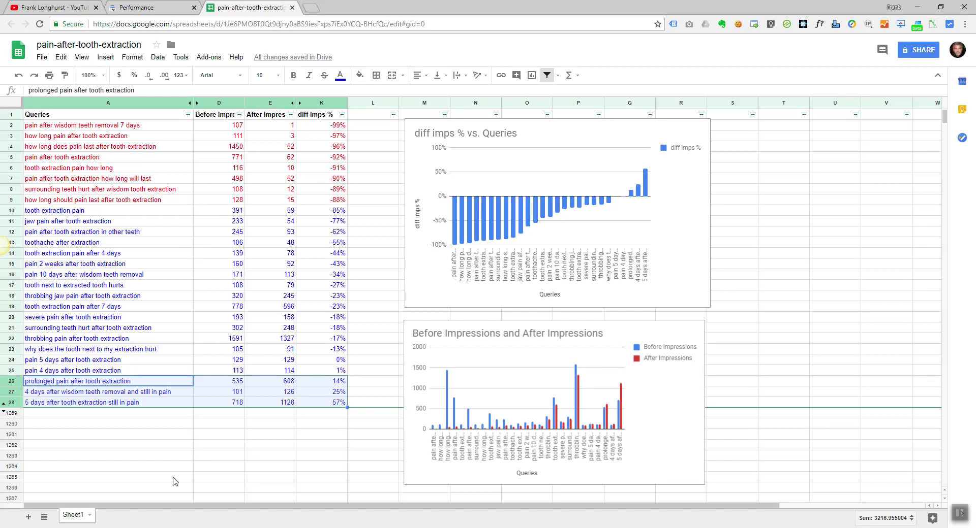
pyautogui.click(342, 78)
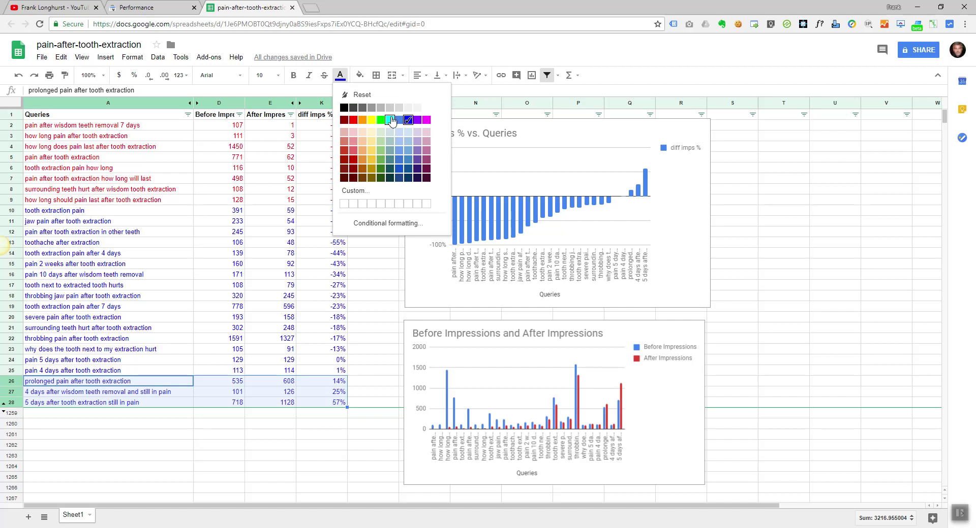
pyautogui.click(417, 121)
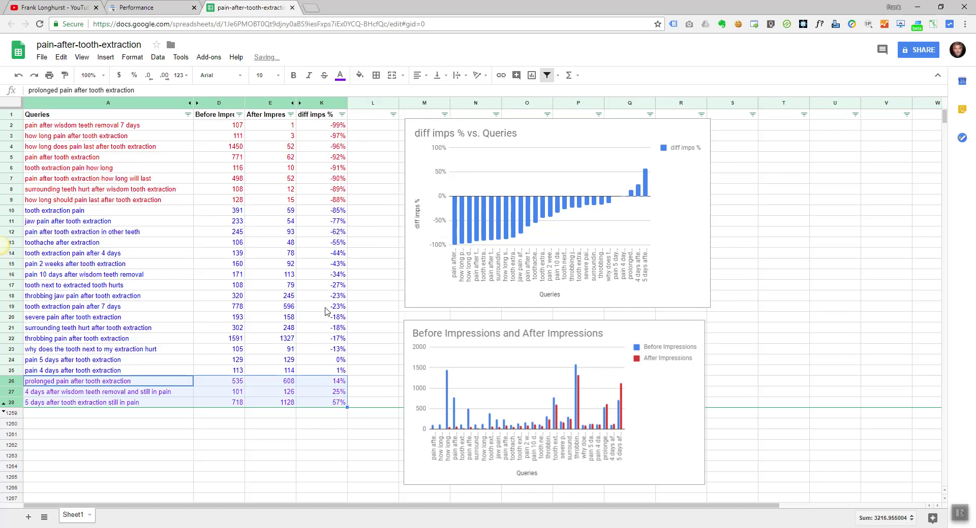
pyautogui.click(201, 448)
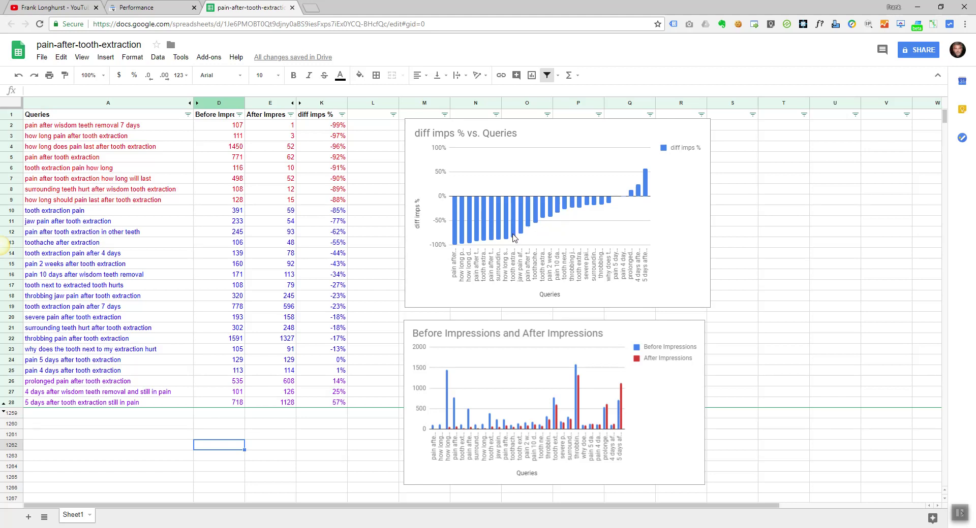
# Check the mid-range drops in the diff imps % chart and set the text of query rows 10 to 17 to dark green.
pyautogui.click(513, 237)
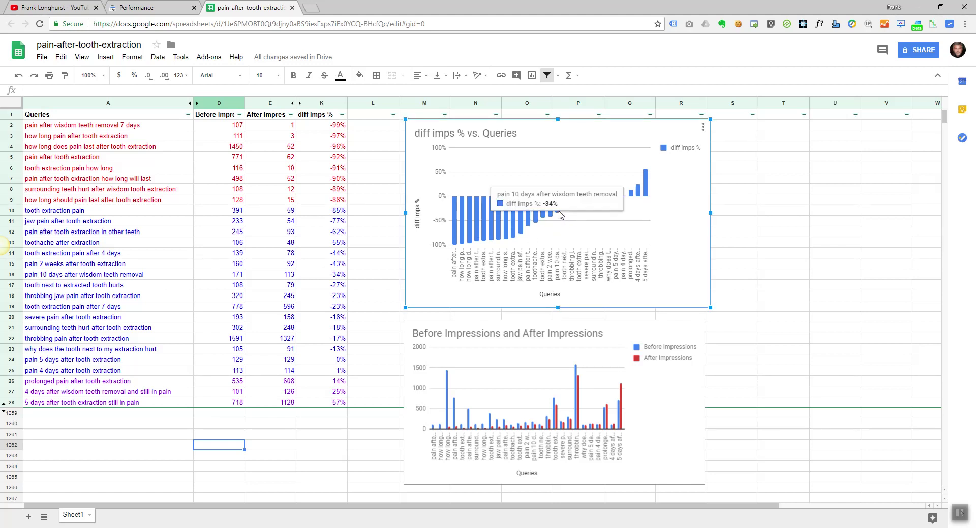
pyautogui.moveTo(566, 212)
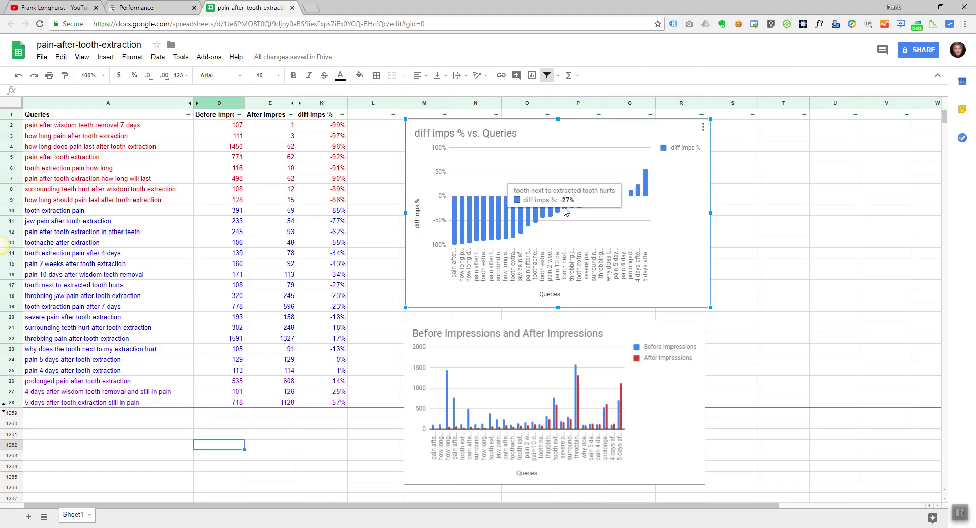
pyautogui.moveTo(53, 213); pyautogui.dragTo(308, 290)
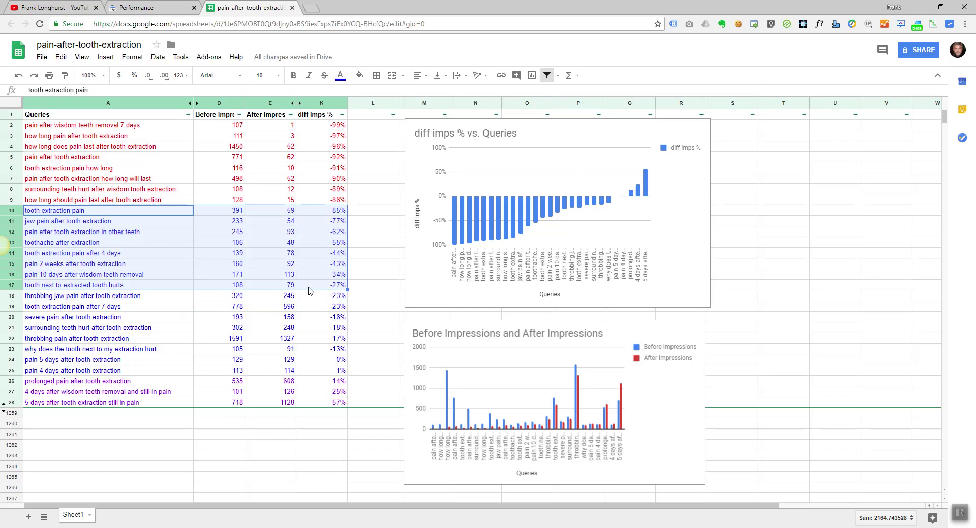
pyautogui.click(342, 79)
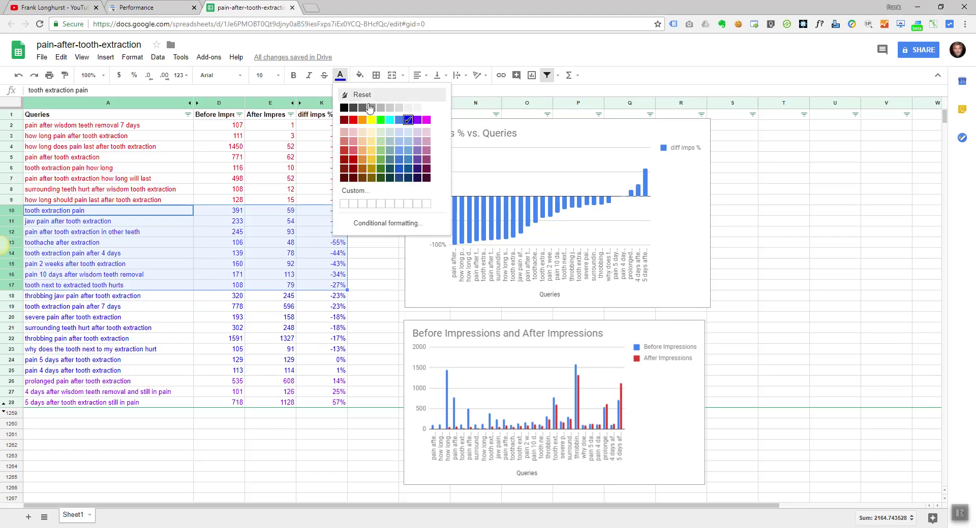
pyautogui.click(382, 173)
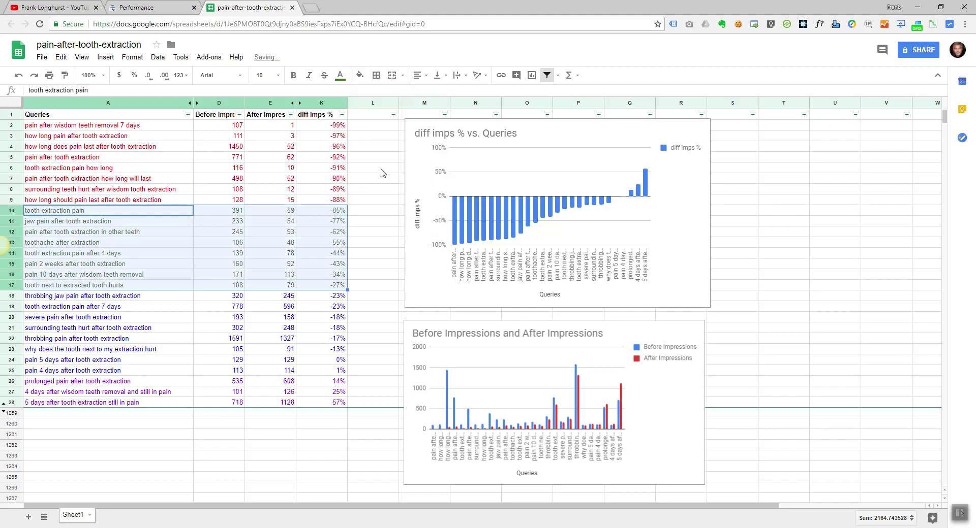
pyautogui.click(369, 246)
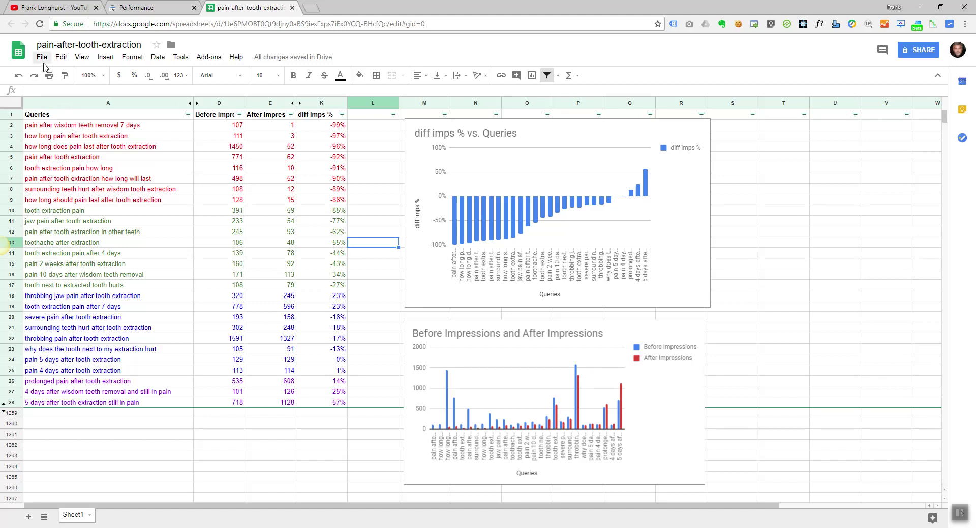
# Sort the queries by Before Impressions in descending order (Z → A), and return to the ascending diff imps % sort.
pyautogui.click(239, 114)
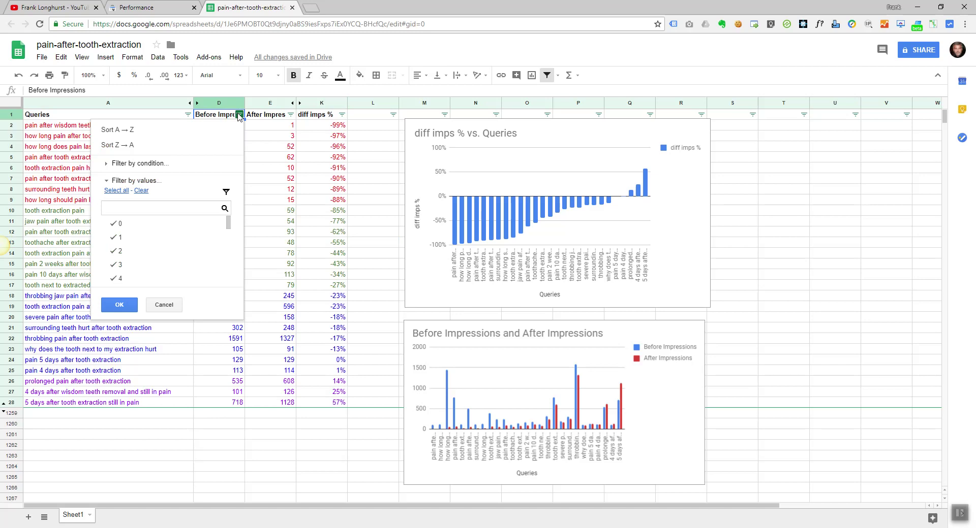
pyautogui.click(230, 145)
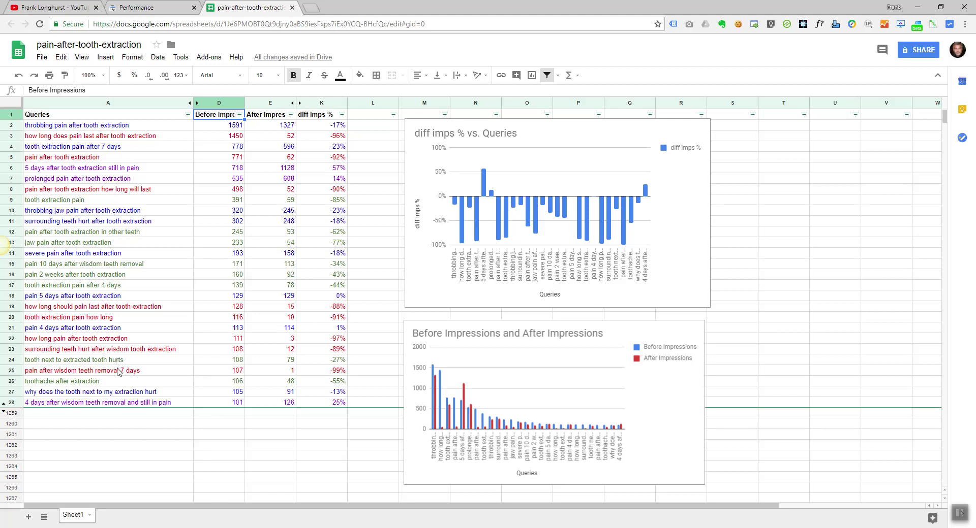
pyautogui.click(342, 114)
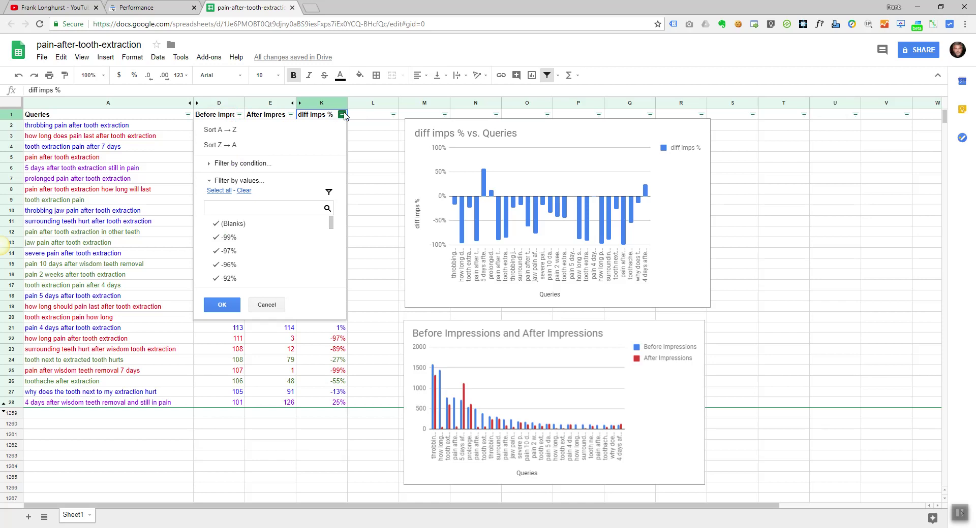
pyautogui.click(323, 130)
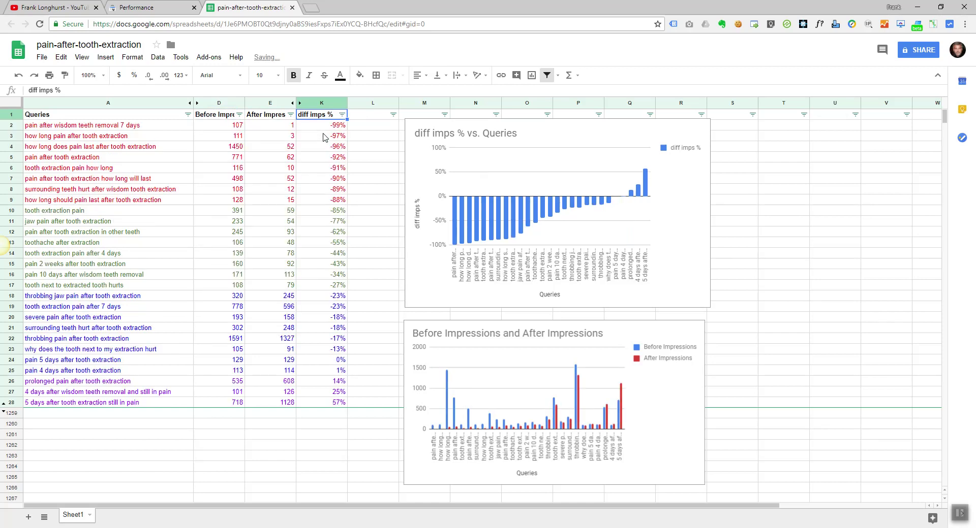
# Go through the red queries one by one from row 2 to row 9 to review their wording.
pyautogui.click(60, 129)
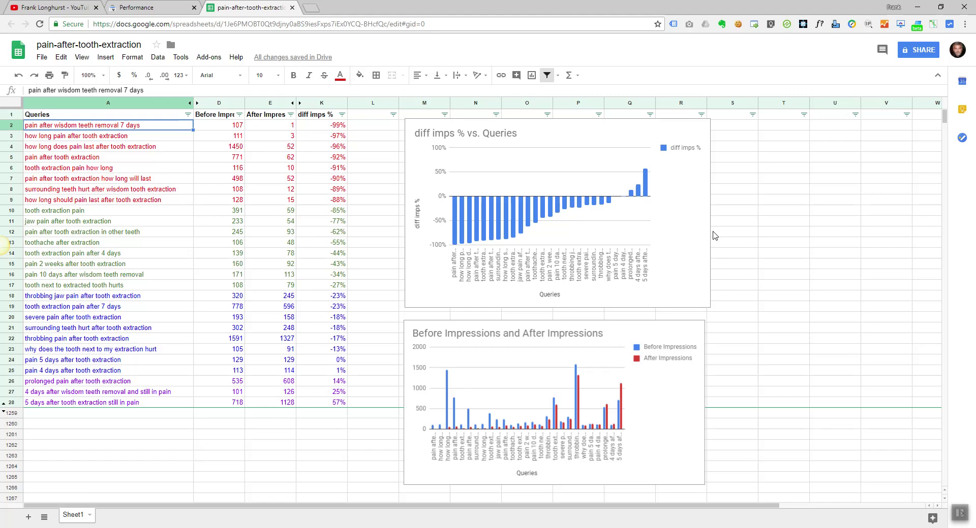
pyautogui.press('Down')
pyautogui.press('Down')
pyautogui.press('Down')
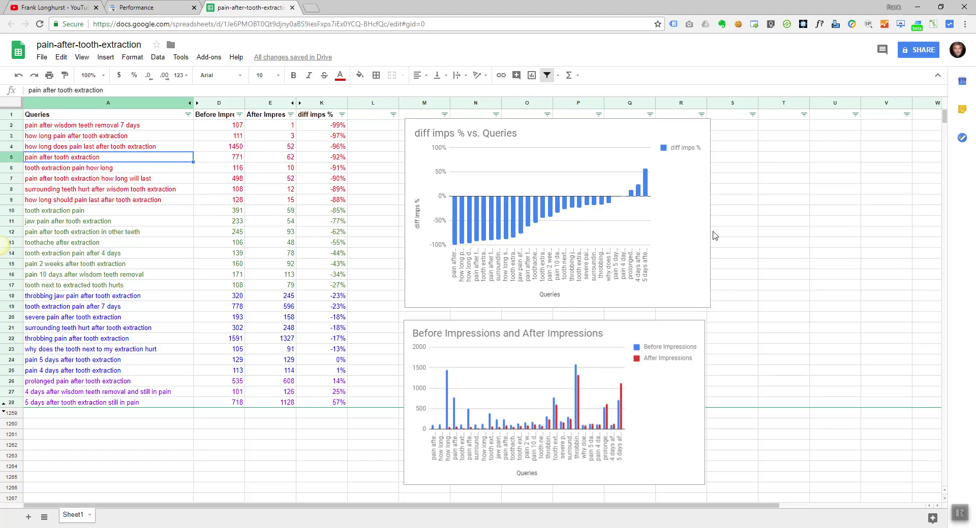
pyautogui.press('Down')
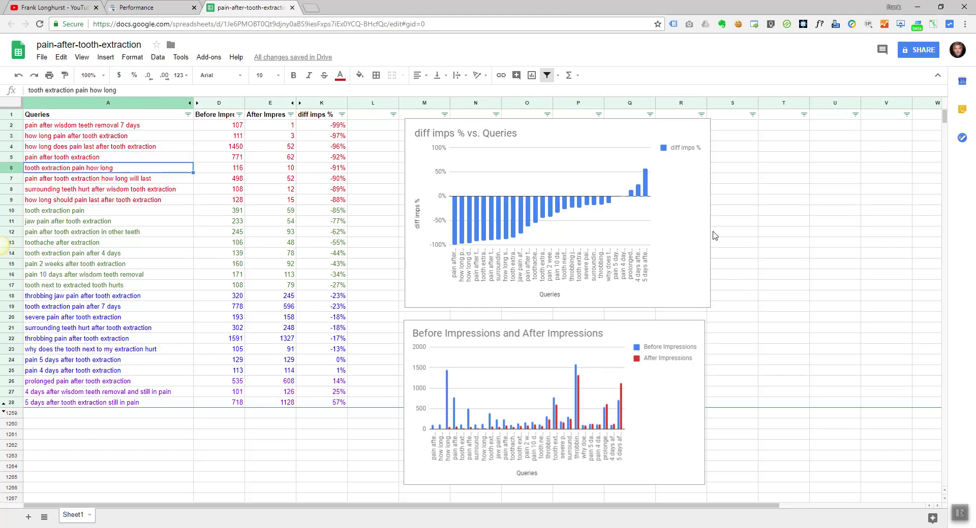
pyautogui.press('Down')
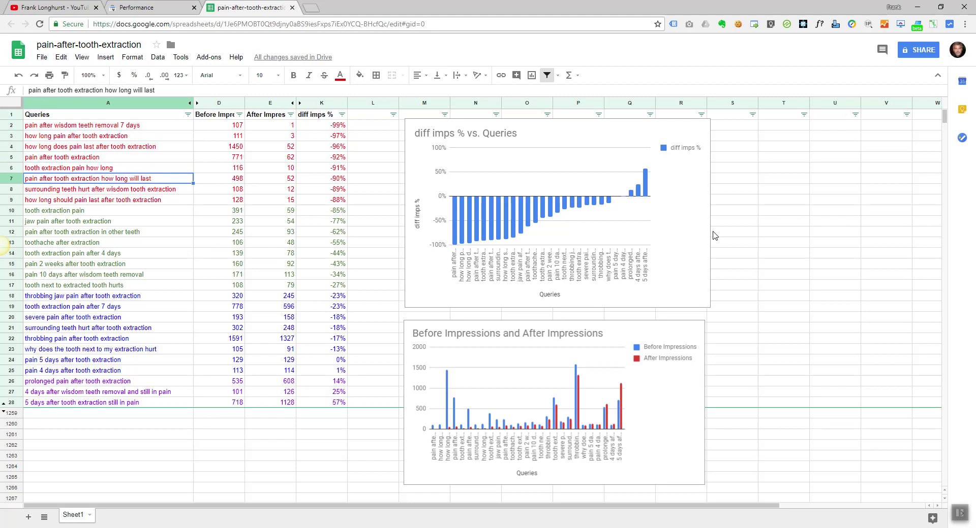
pyautogui.press('Down')
pyautogui.press('Down')
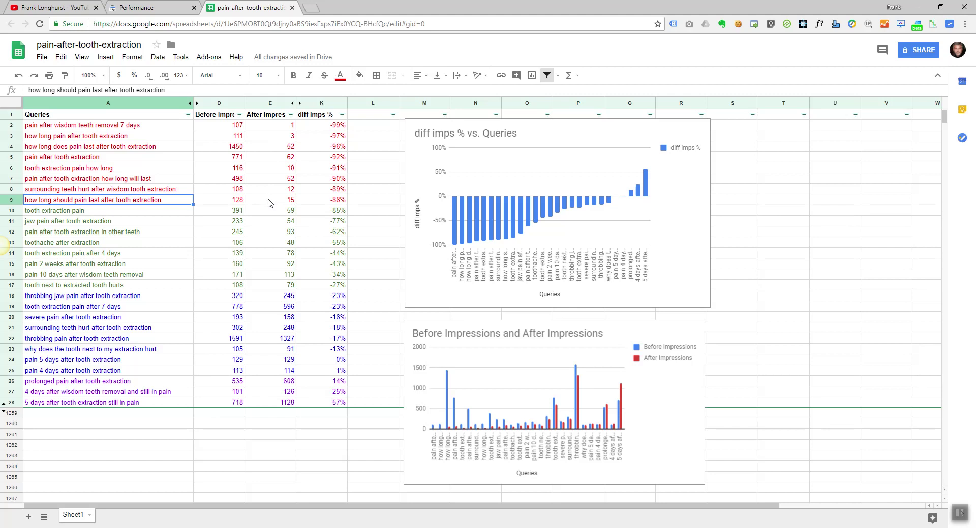
# Compare the before and after impressions of "how long does pain last after tooth extraction" and review the two queries above it.
pyautogui.click(165, 147)
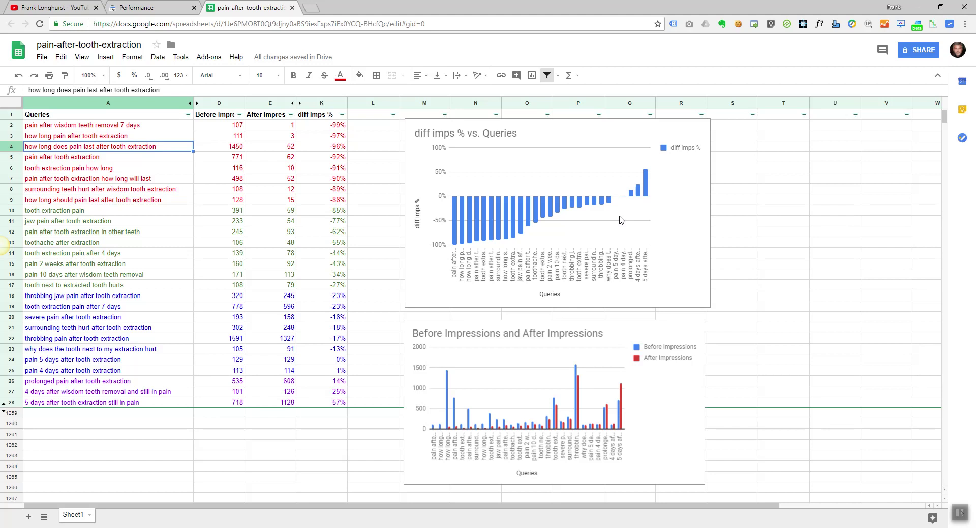
pyautogui.press('Right')
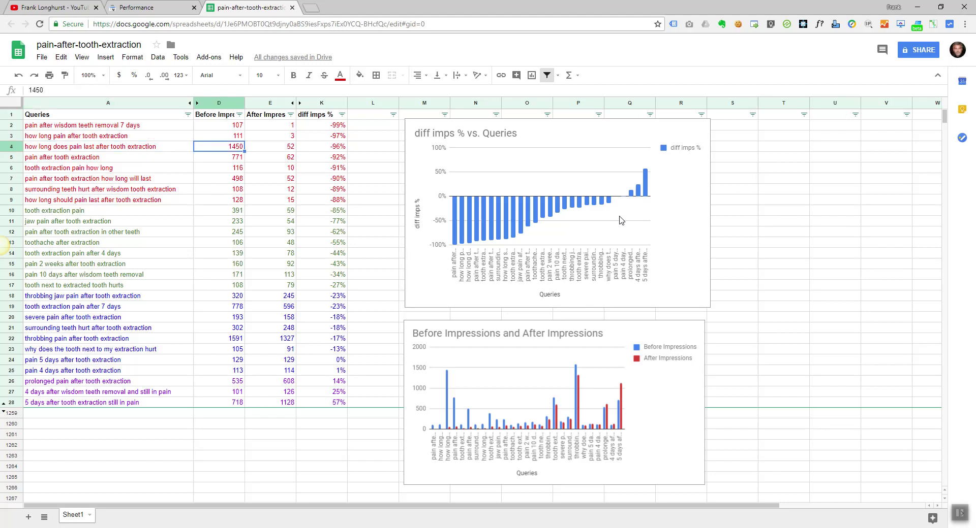
pyautogui.press('Right')
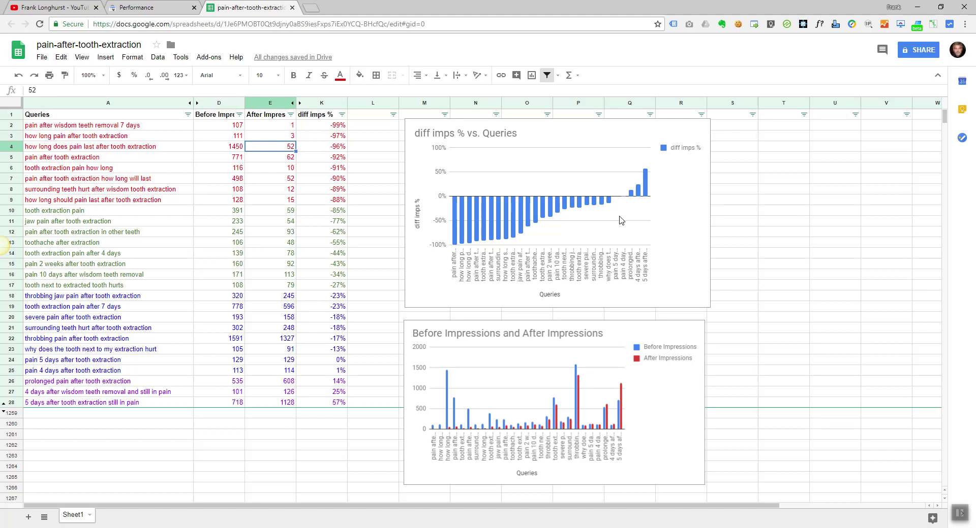
pyautogui.press('Left')
pyautogui.press('Left')
pyautogui.press('Up')
pyautogui.press('Up')
pyautogui.press('Down')
pyautogui.press('Down')
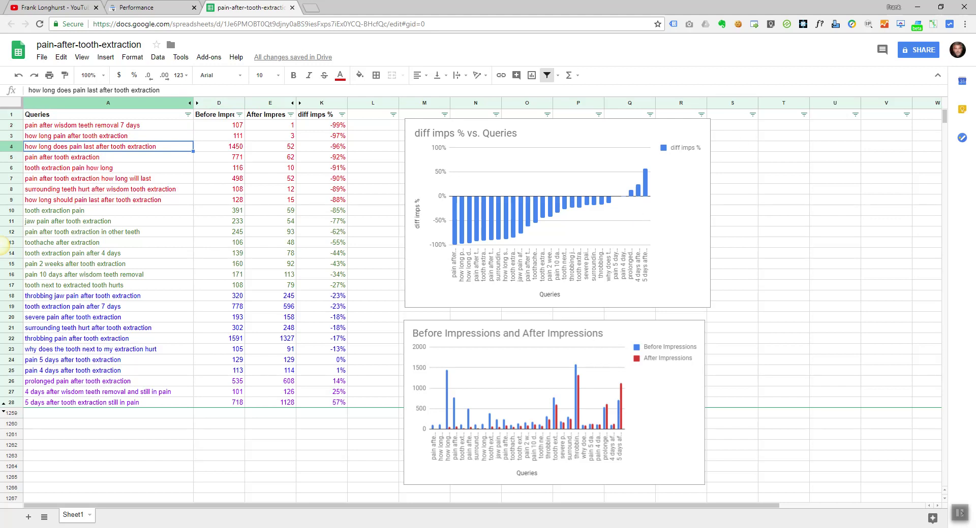
# Switch to the Firefox window showing the forum and open a new private window.
pyautogui.moveTo(442, 527)
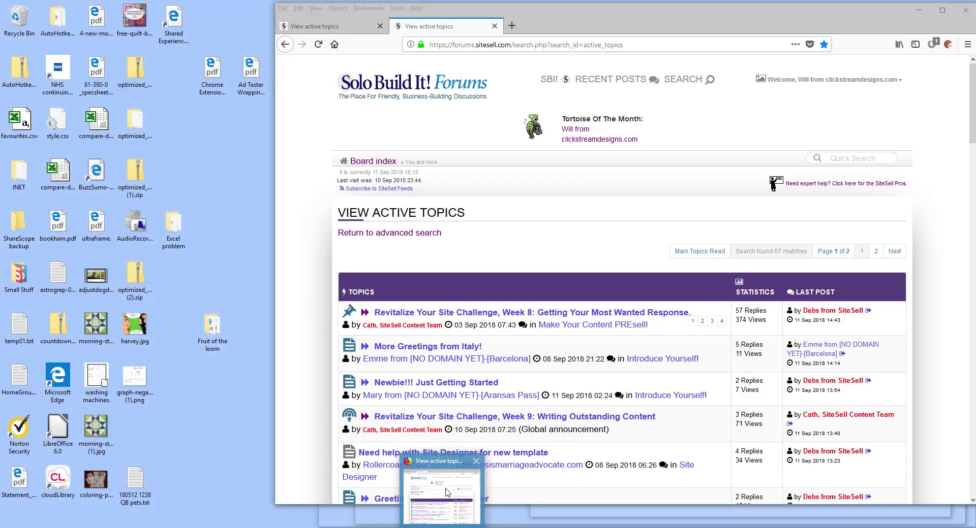
pyautogui.click(441, 495)
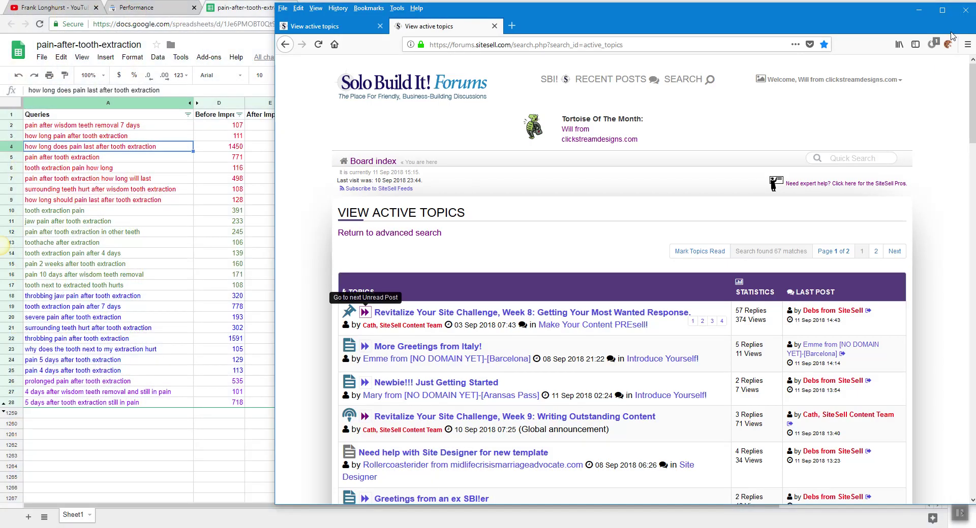
pyautogui.click(967, 44)
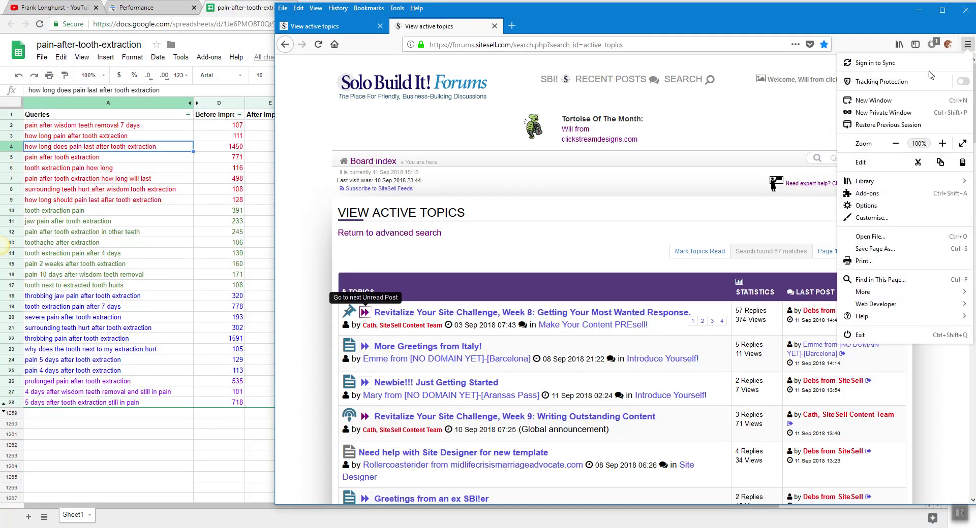
pyautogui.click(911, 114)
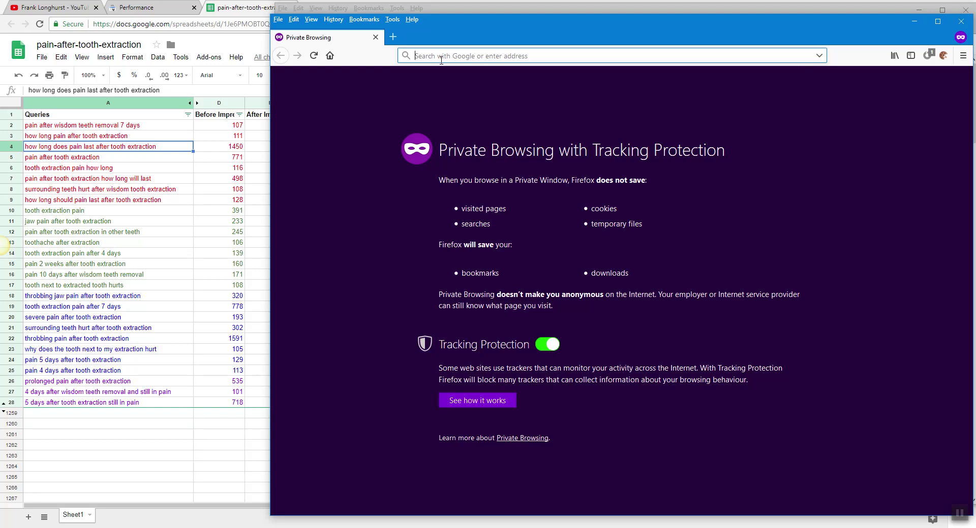
# Search Google for "how long does pain last after tooth extraction" in the private window.
pyautogui.write('ho')
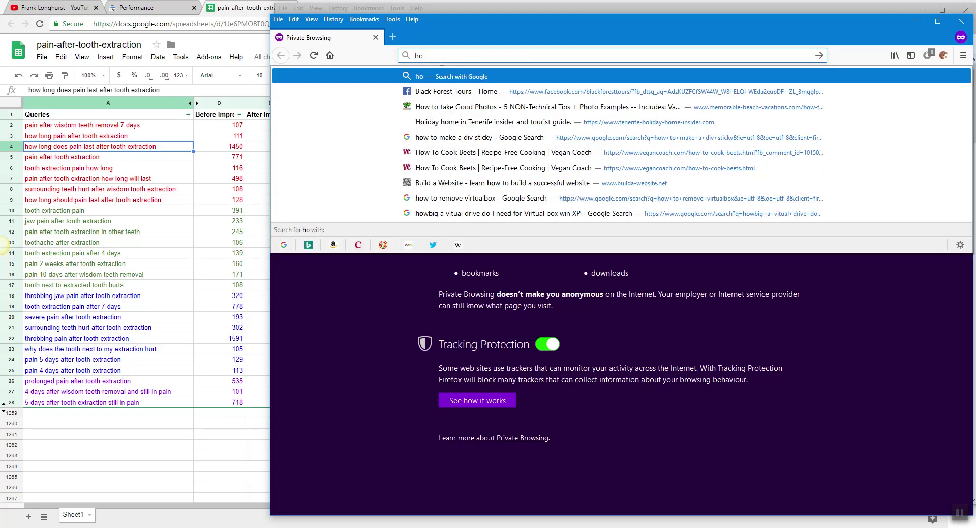
pyautogui.write('w long ')
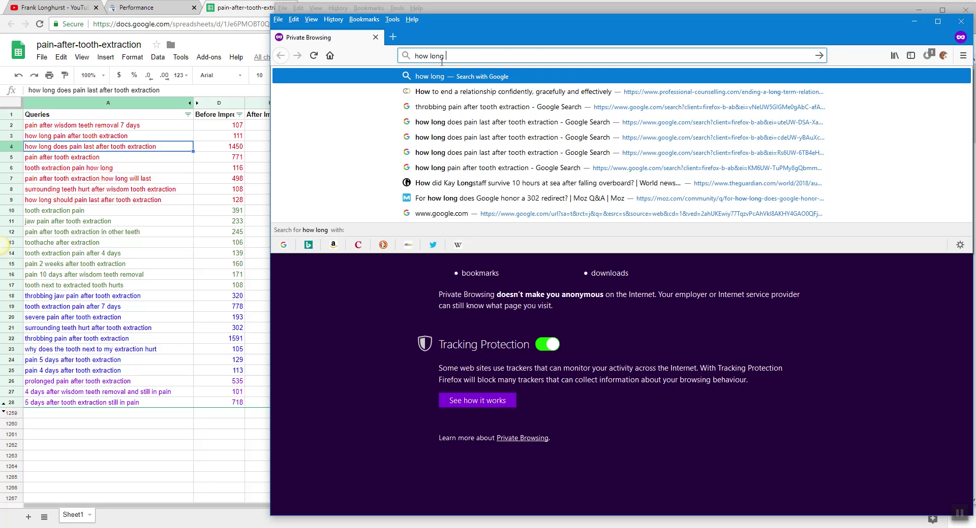
pyautogui.write('does pa')
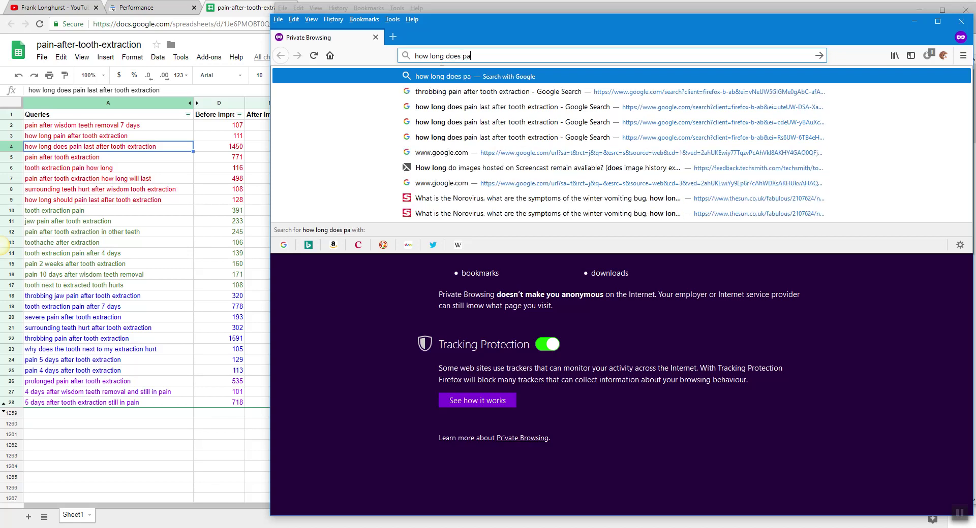
pyautogui.write('in last aft')
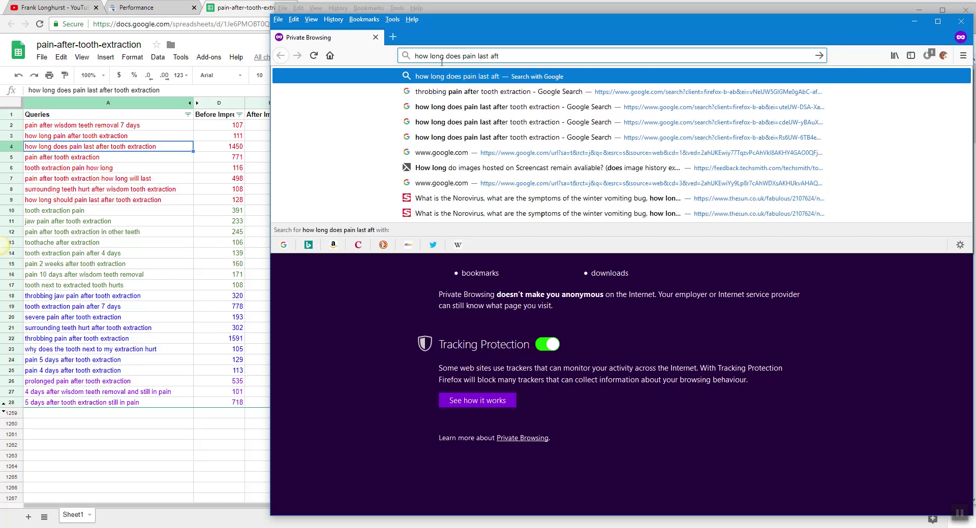
pyautogui.write('er tooth ')
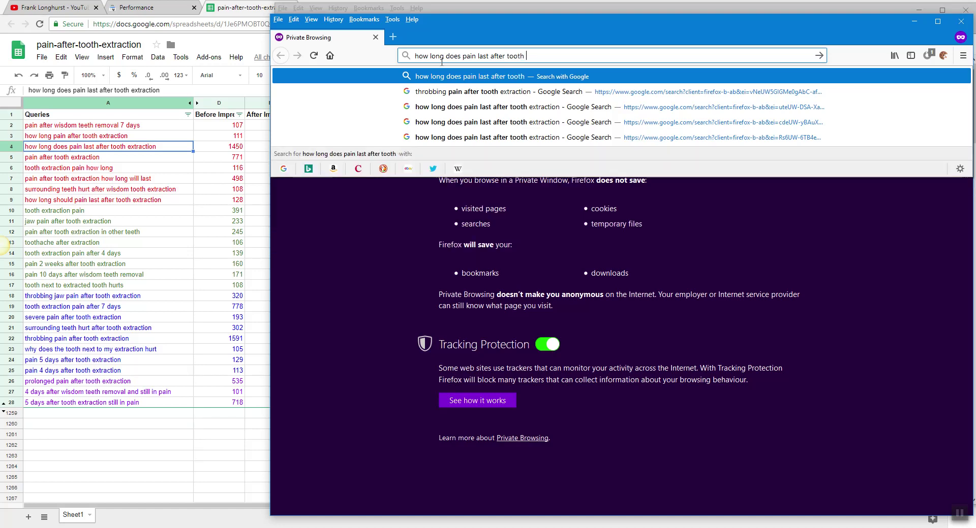
pyautogui.write('extraction')
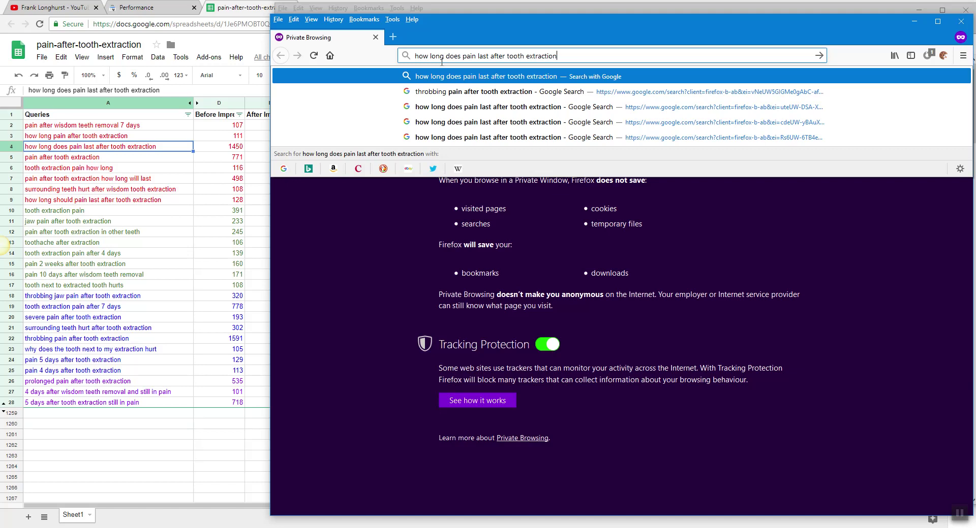
pyautogui.press('Return')
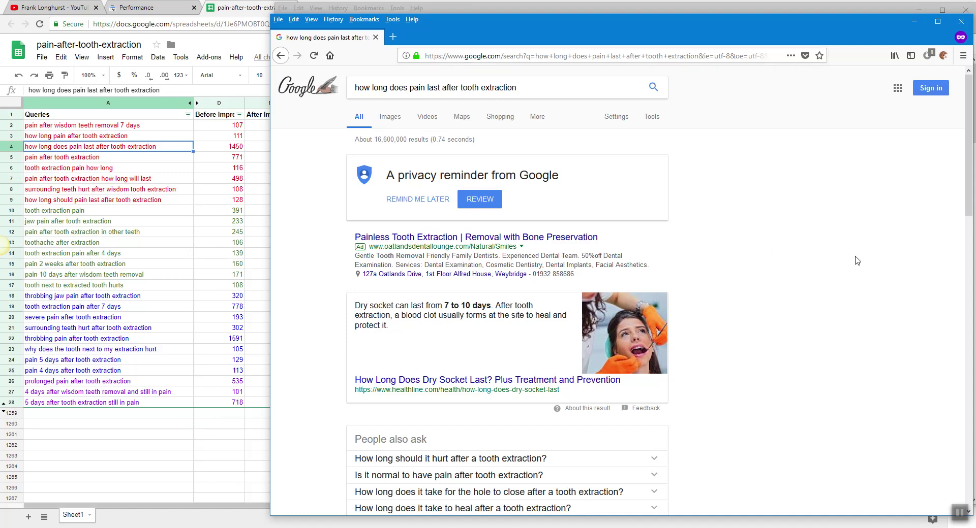
# Examine the search results page, from the featured snippet and People also ask questions down through the organic listings.
pyautogui.scroll(-1, 803, 257)
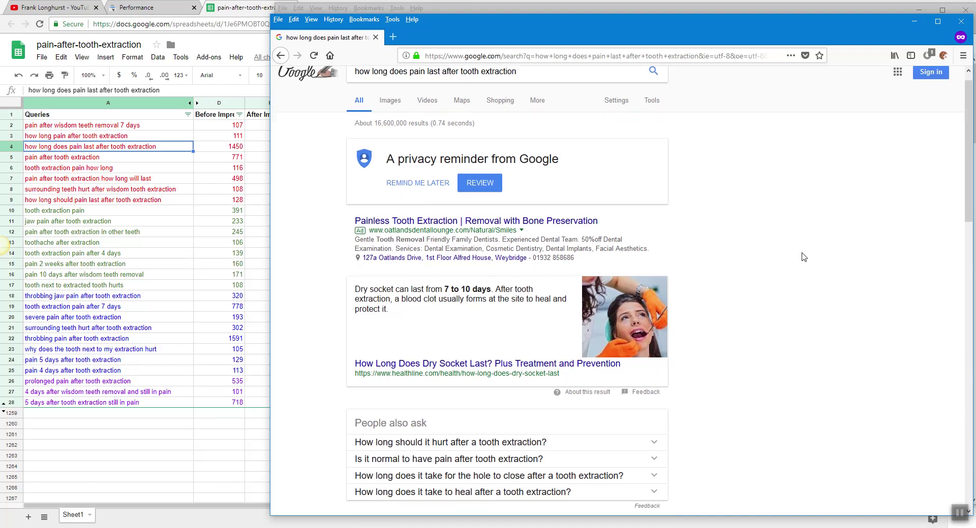
pyautogui.scroll(-3, 804, 257)
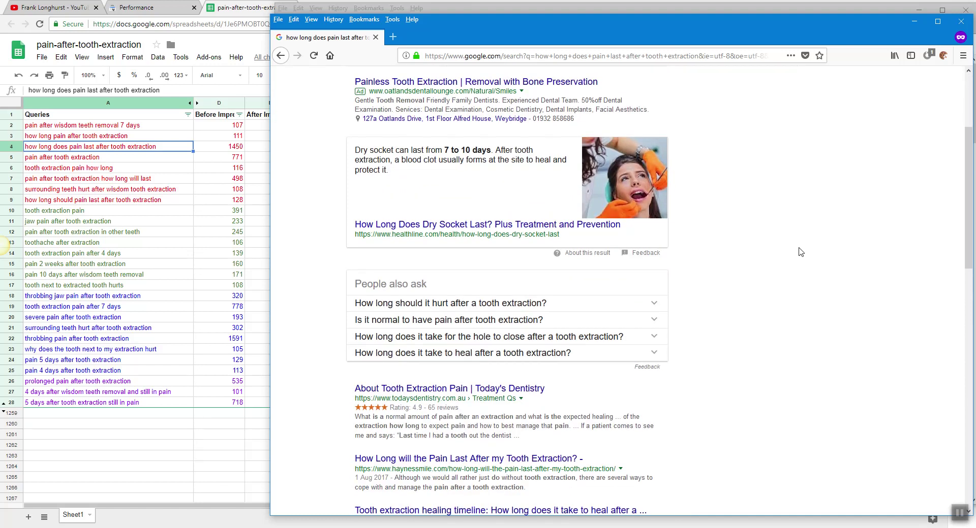
pyautogui.scroll(-2, 801, 252)
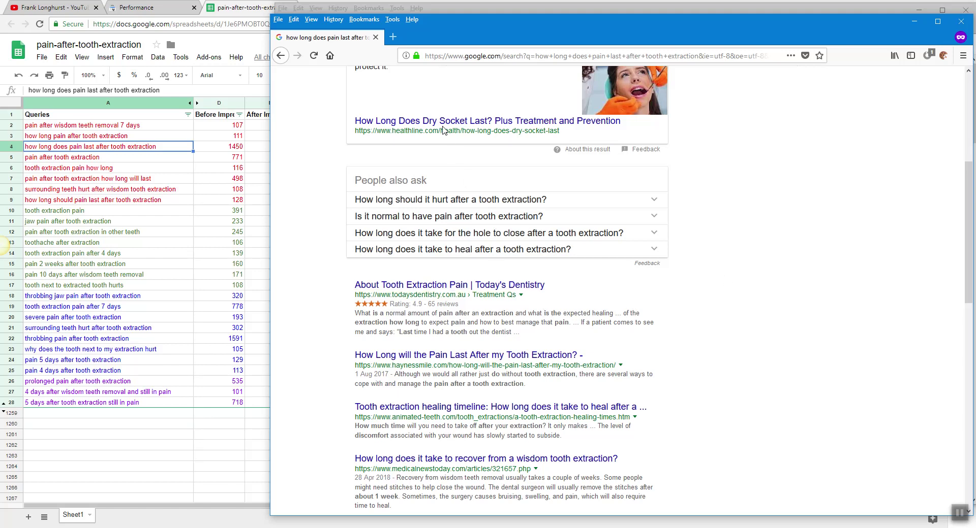
pyautogui.scroll(4, 459, 212)
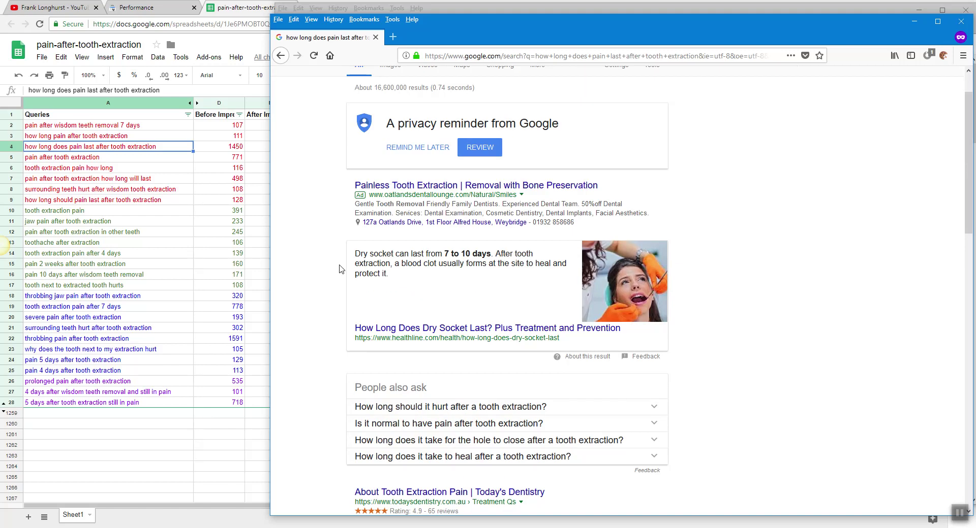
pyautogui.scroll(-2, 450, 397)
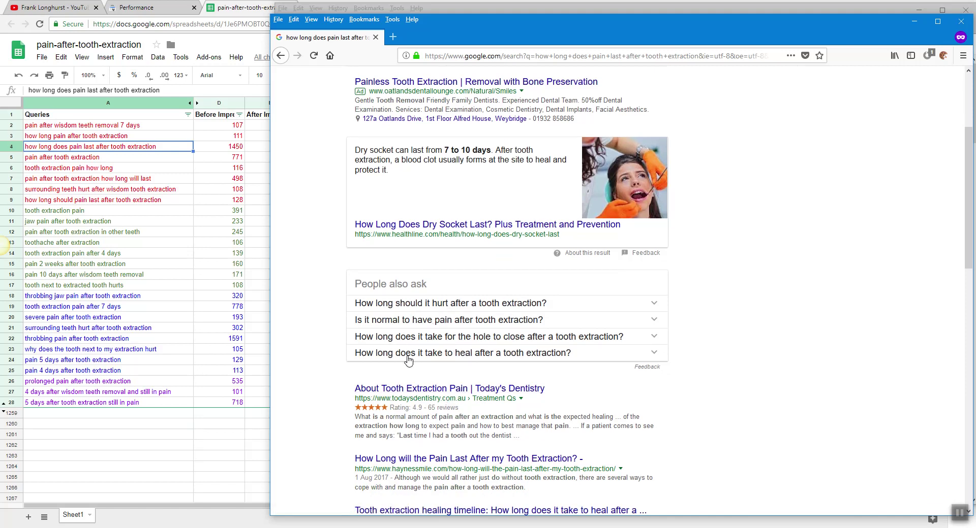
pyautogui.scroll(-2, 686, 418)
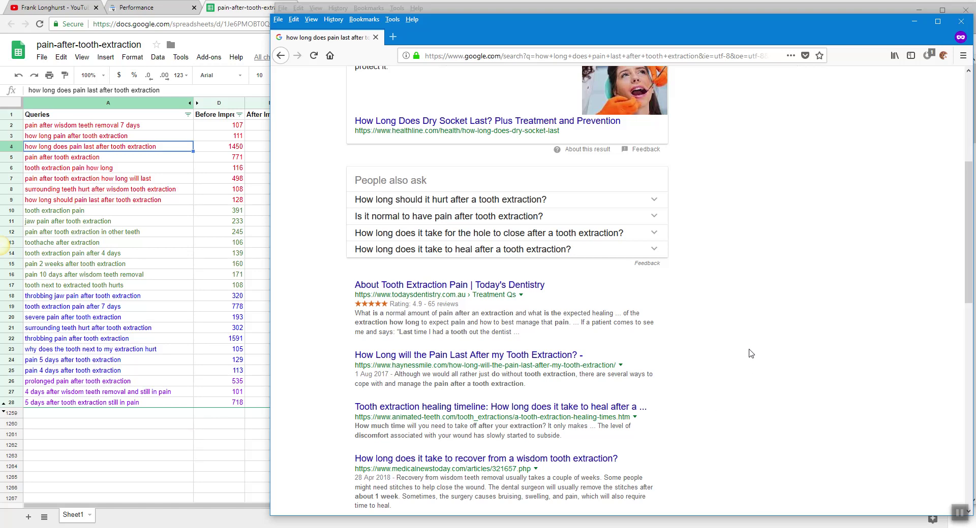
pyautogui.scroll(-3, 747, 355)
pyautogui.scroll(-4, 747, 354)
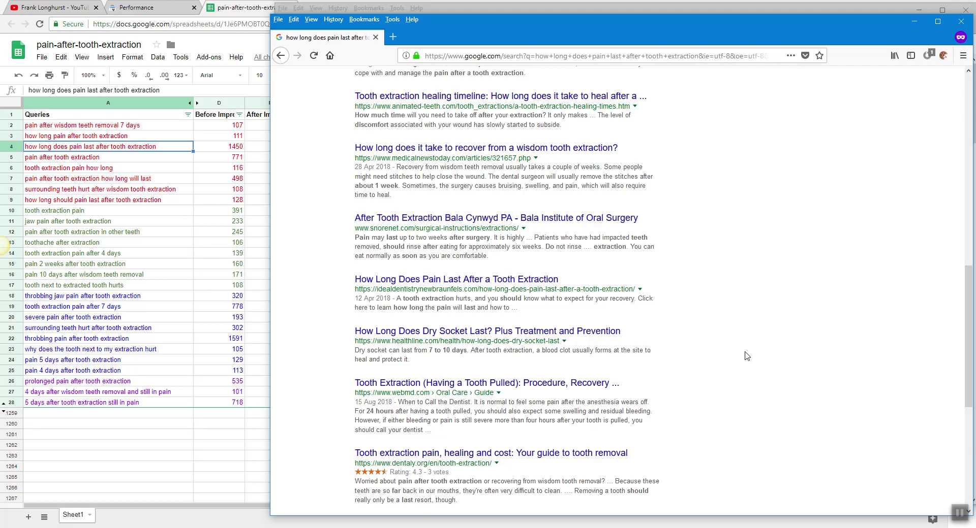
# Open the Healthline result "How Long Does Dry Socket Last? Plus Treatment and Prevention" in a new tab and accept its privacy terms.
pyautogui.middleClick(531, 335)
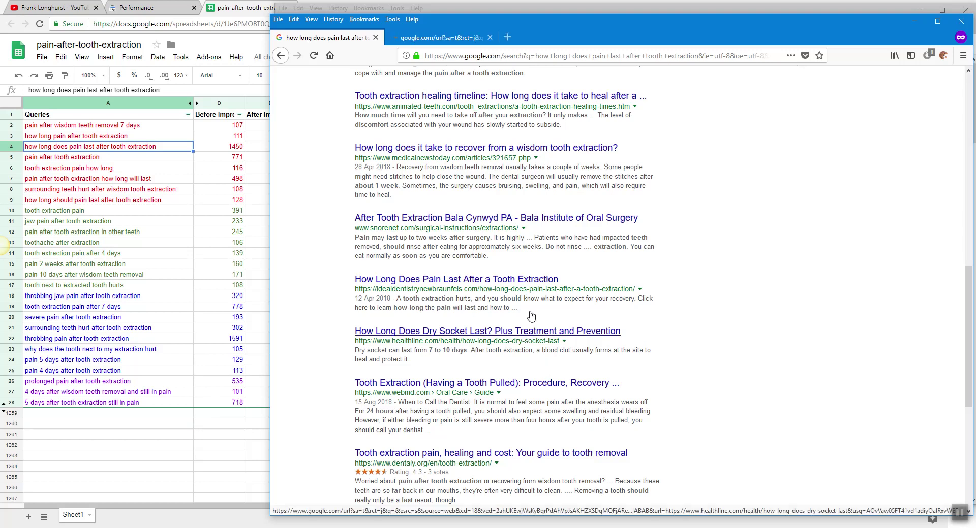
pyautogui.click(435, 42)
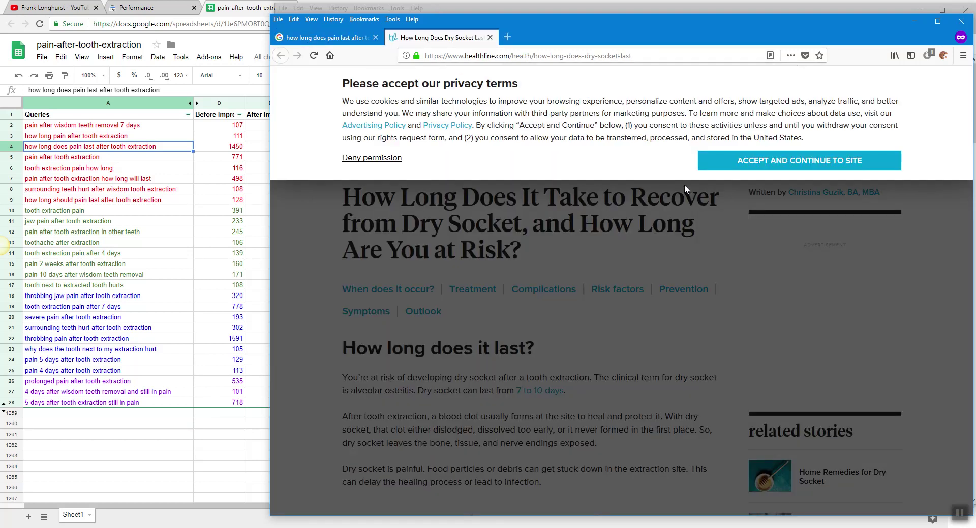
pyautogui.click(783, 164)
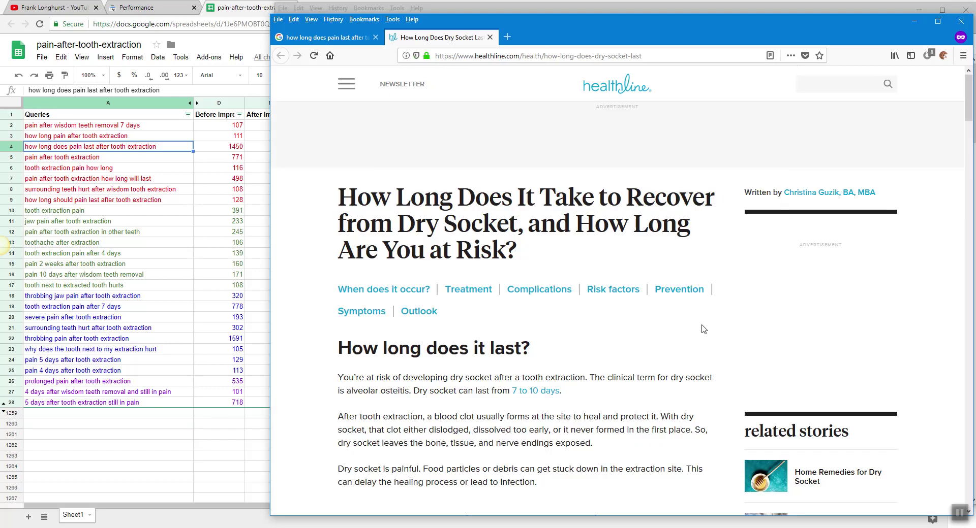
# Skim the Healthline dry socket article's sections and highlight its "How long does it last?" heading.
pyautogui.scroll(-1, 702, 329)
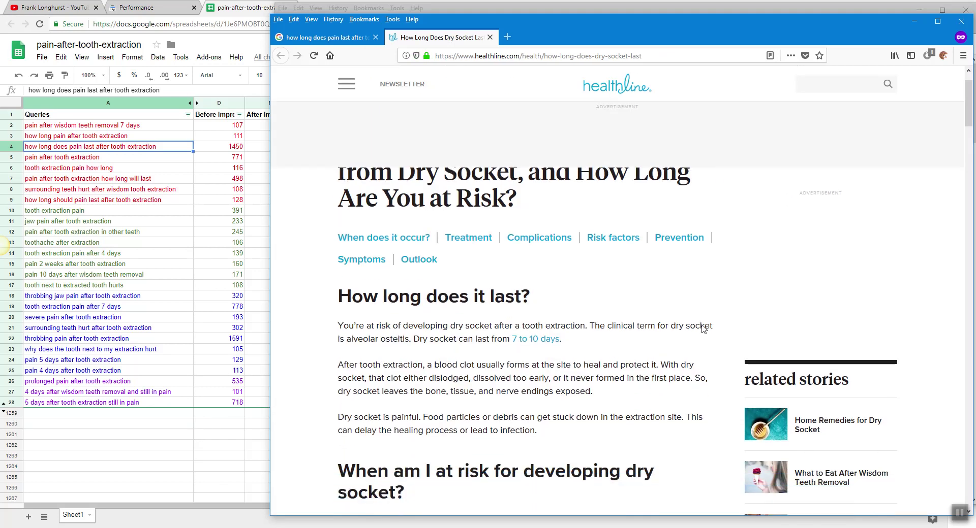
pyautogui.scroll(-2, 703, 329)
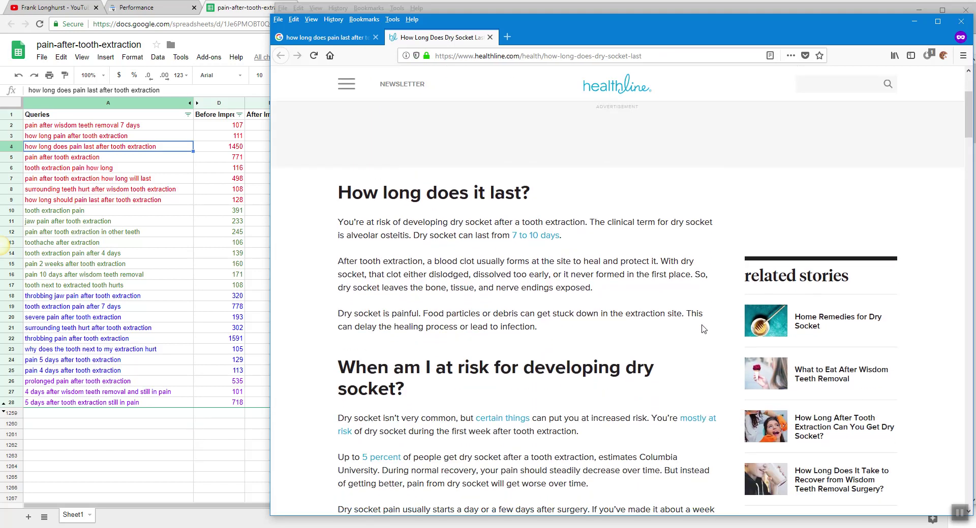
pyautogui.scroll(-7, 703, 330)
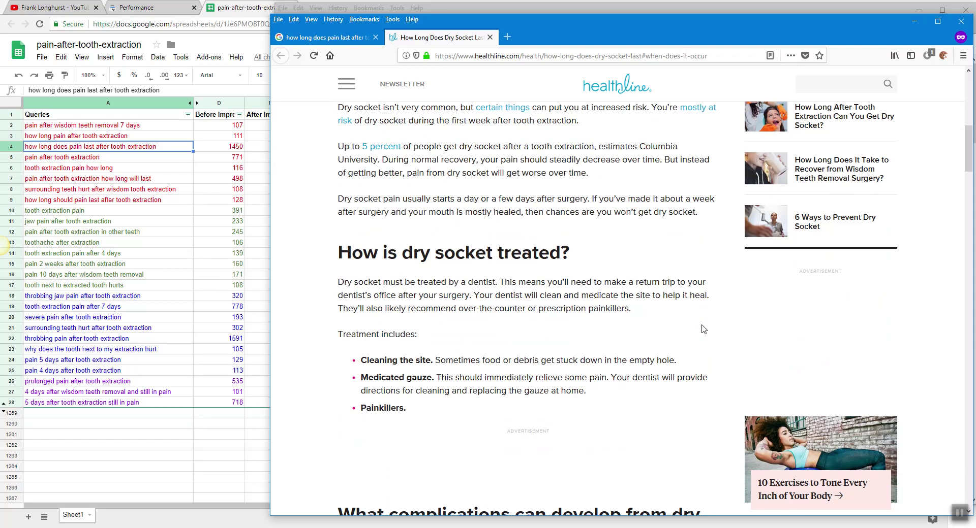
pyautogui.scroll(-6, 703, 330)
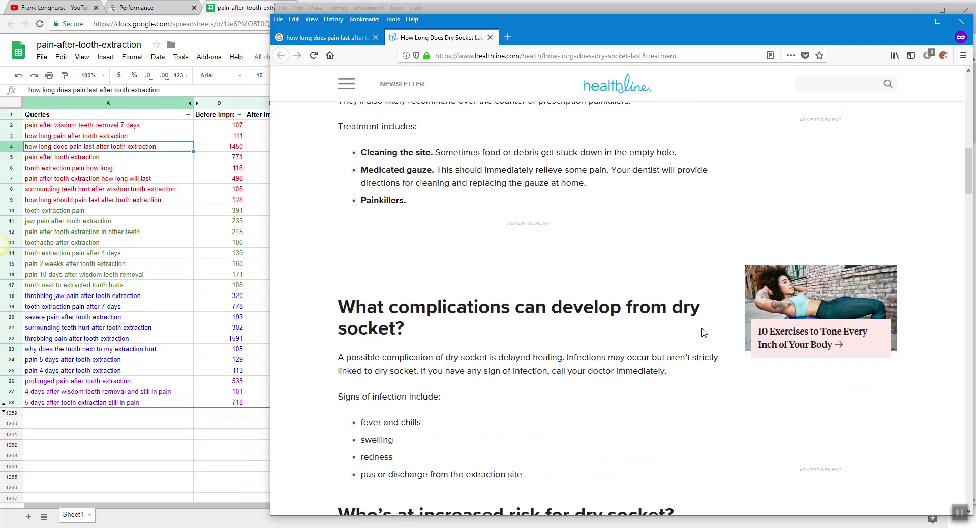
pyautogui.scroll(14, 702, 333)
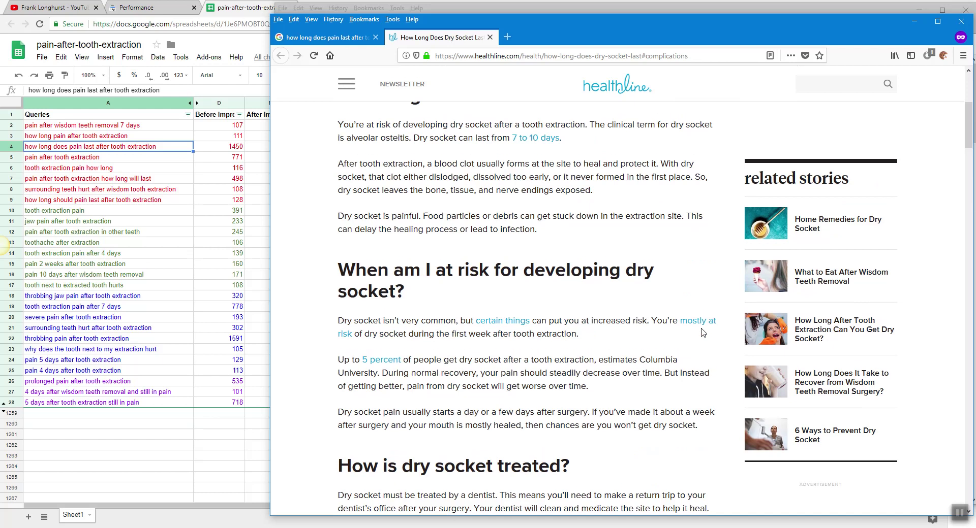
pyautogui.scroll(1, 703, 333)
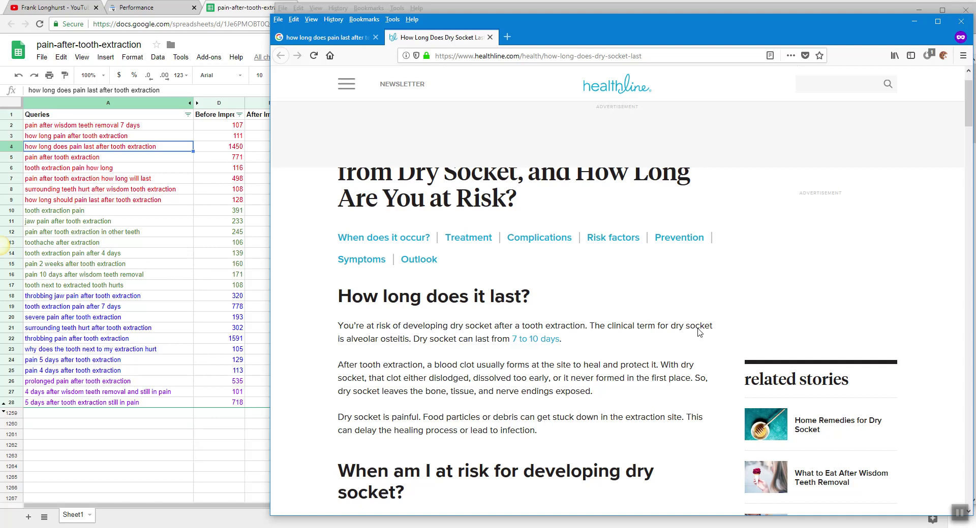
pyautogui.moveTo(538, 300); pyautogui.dragTo(341, 303)
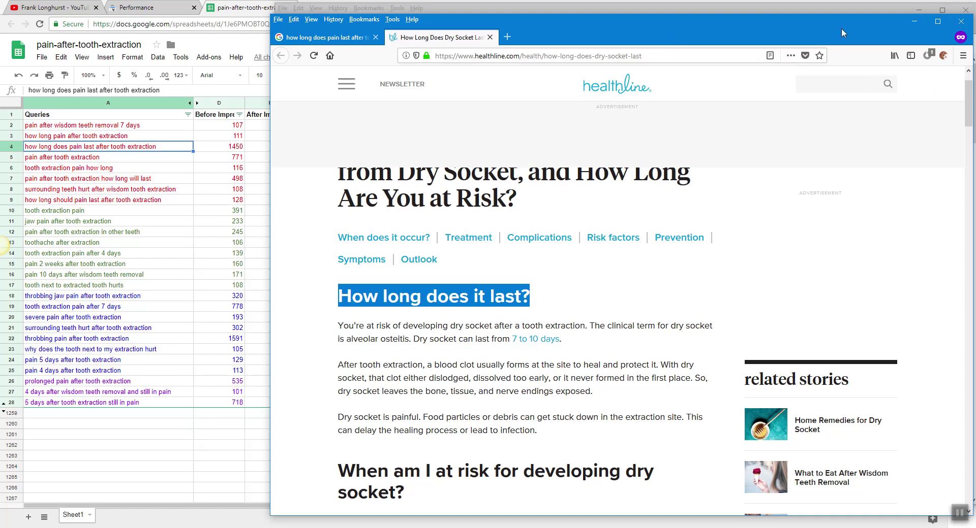
# Minimise the private and forum Firefox windows to return to the pain-after-tooth-extraction spreadsheet, leaving its filters and sort order as they are.
pyautogui.click(914, 22)
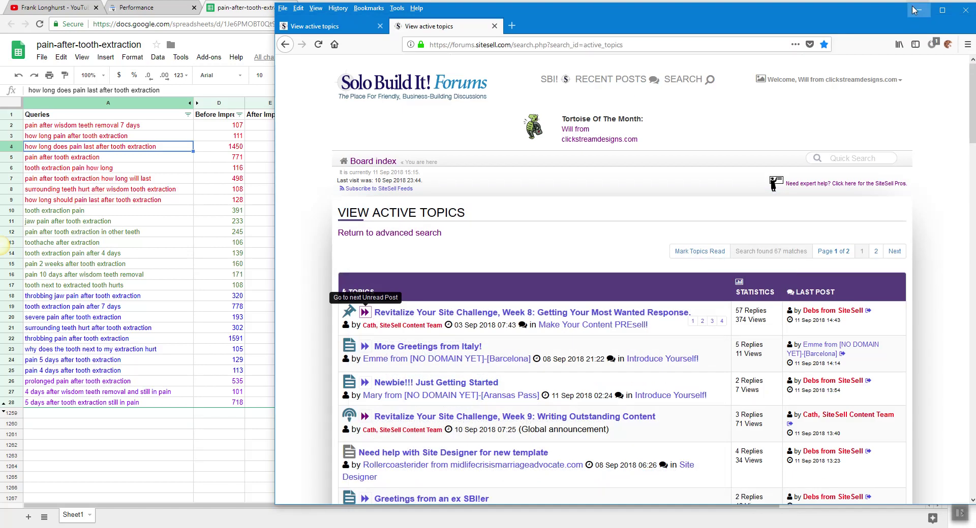
pyautogui.click(918, 11)
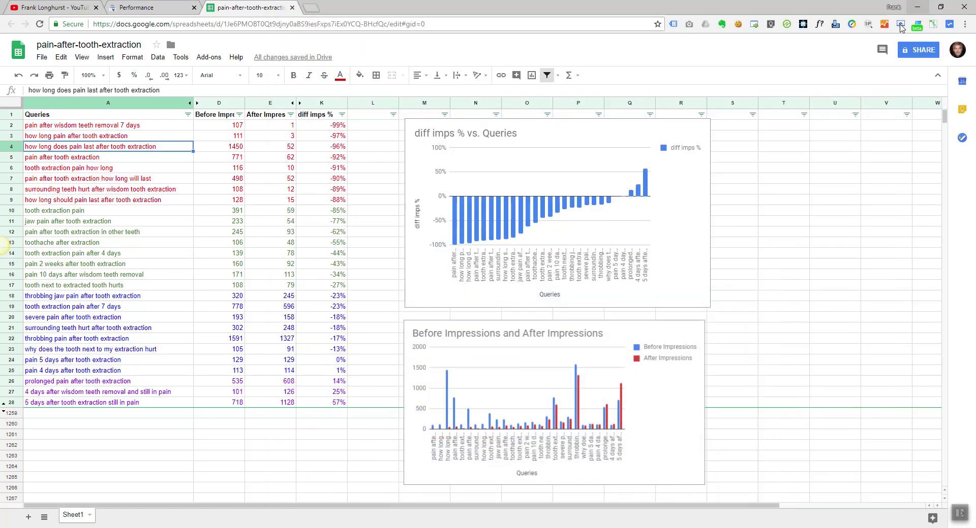
pyautogui.click(240, 115)
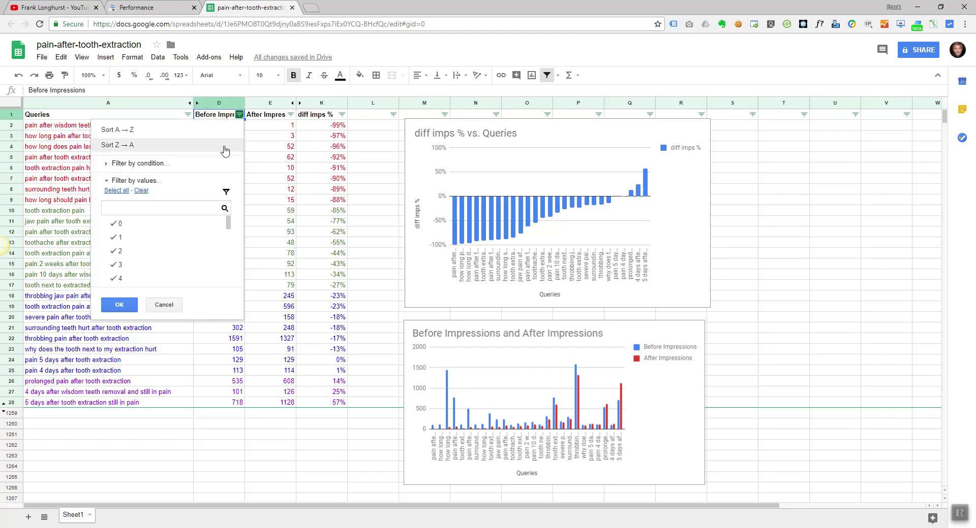
pyautogui.click(192, 446)
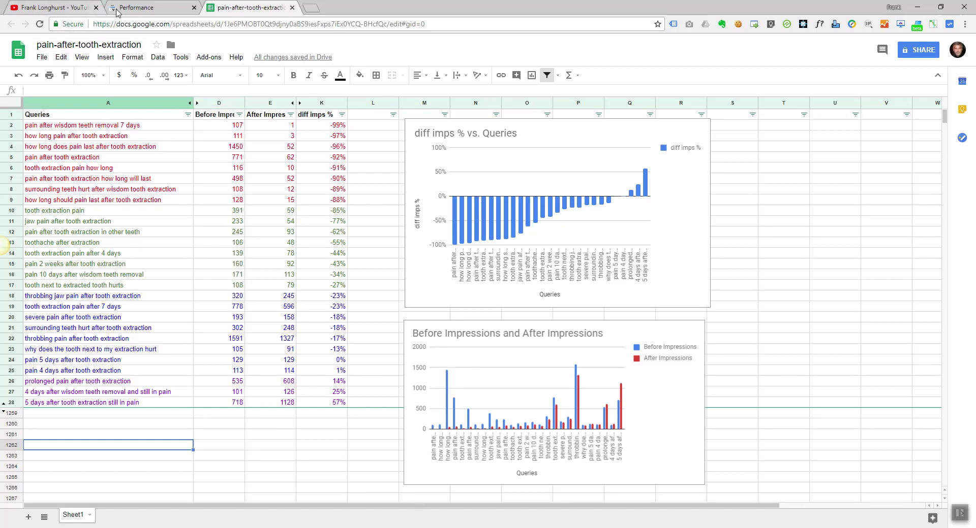
# Switch to the Search Console Performance report and review the impressions comparison in its queries table.
pyautogui.click(133, 8)
pyautogui.scroll(-1, 570, 300)
pyautogui.scroll(-4, 570, 300)
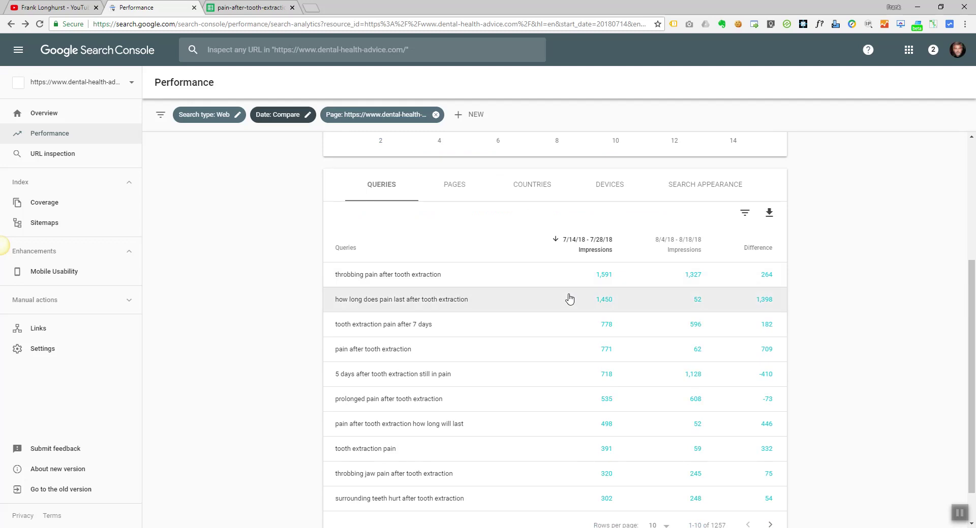
pyautogui.scroll(-1, 570, 299)
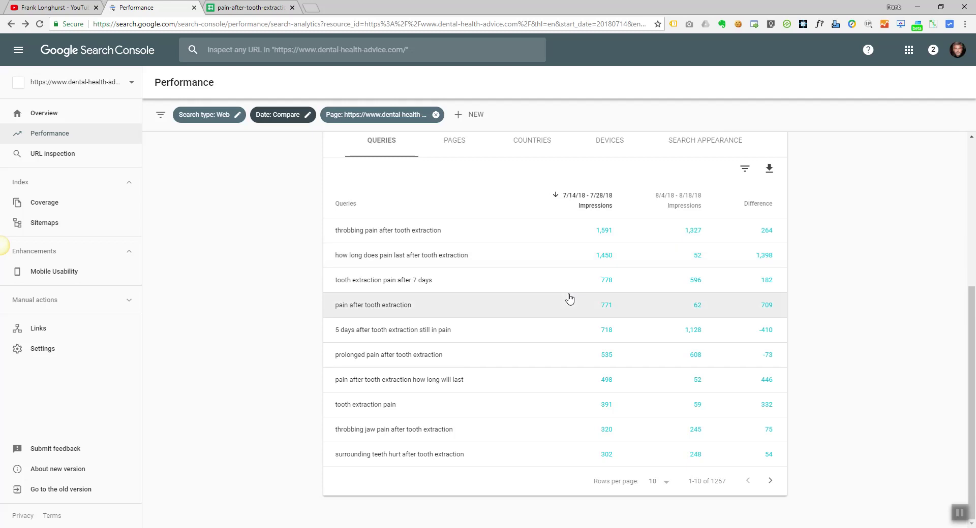
pyautogui.scroll(1, 530, 249)
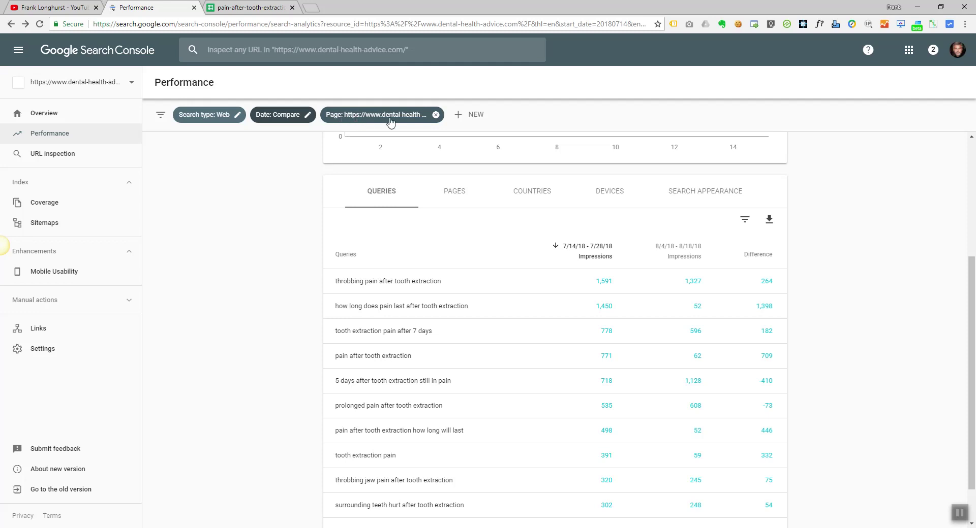
# Replace the report's current page filter with the jaw-bone-infection.html page from the list of pages.
pyautogui.click(436, 116)
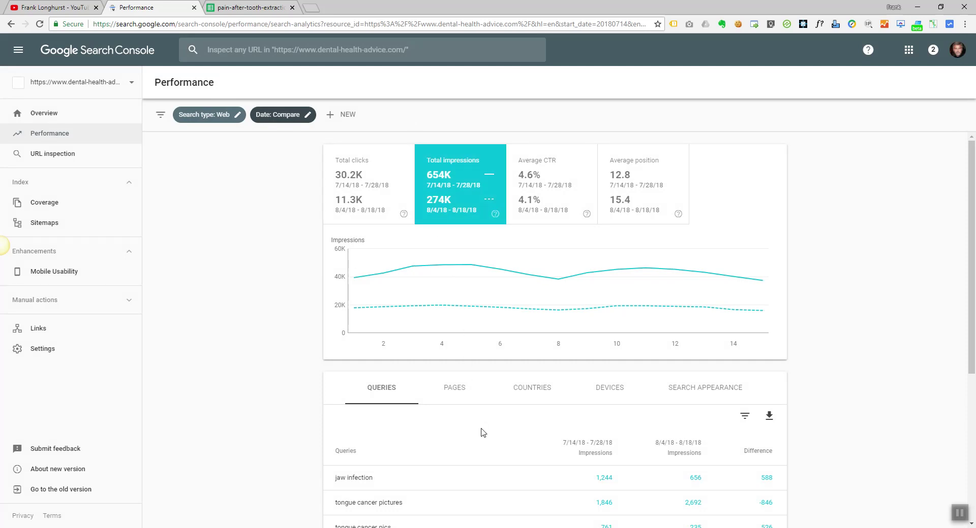
pyautogui.click(453, 389)
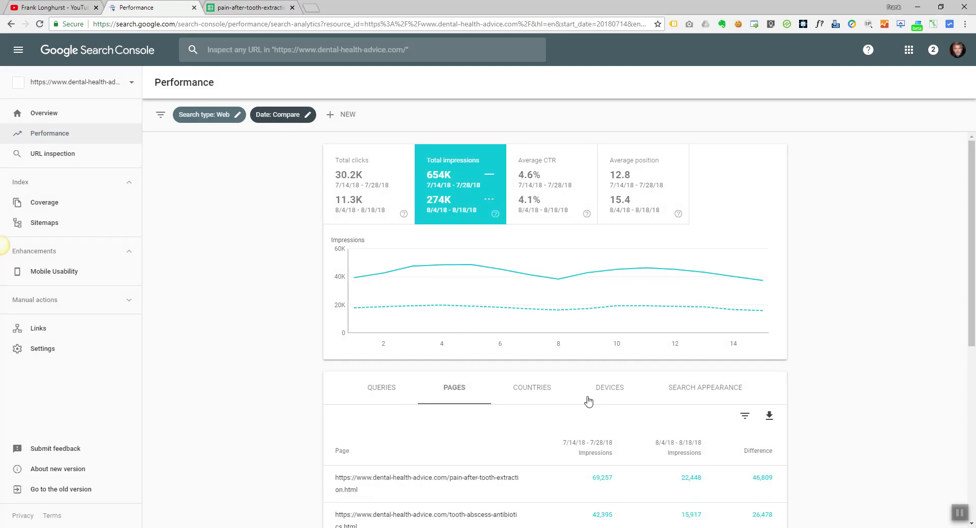
pyautogui.scroll(-5, 816, 335)
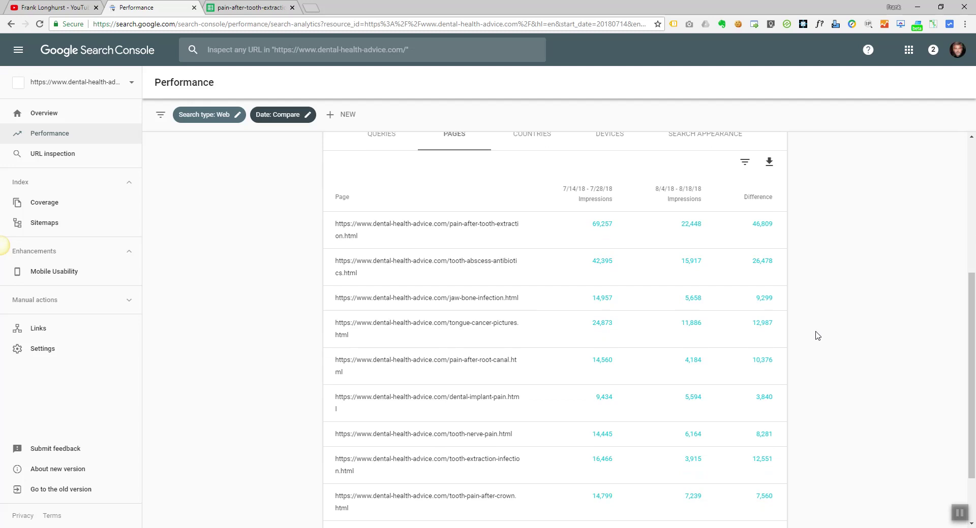
pyautogui.click(473, 302)
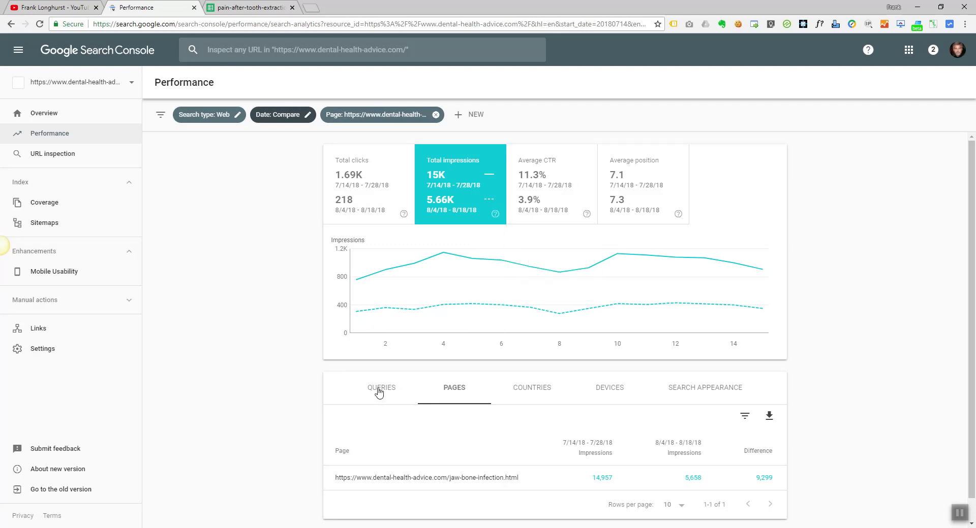
# Export the jaw-bone-infection.html page's queries comparison from the Performance report to Google Sheets.
pyautogui.moveTo(421, 482)
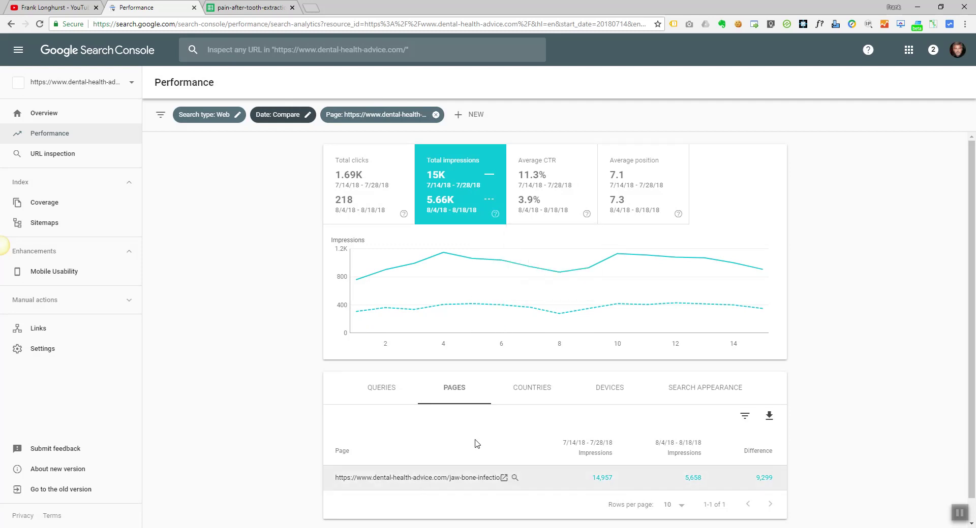
pyautogui.scroll(-1, 476, 445)
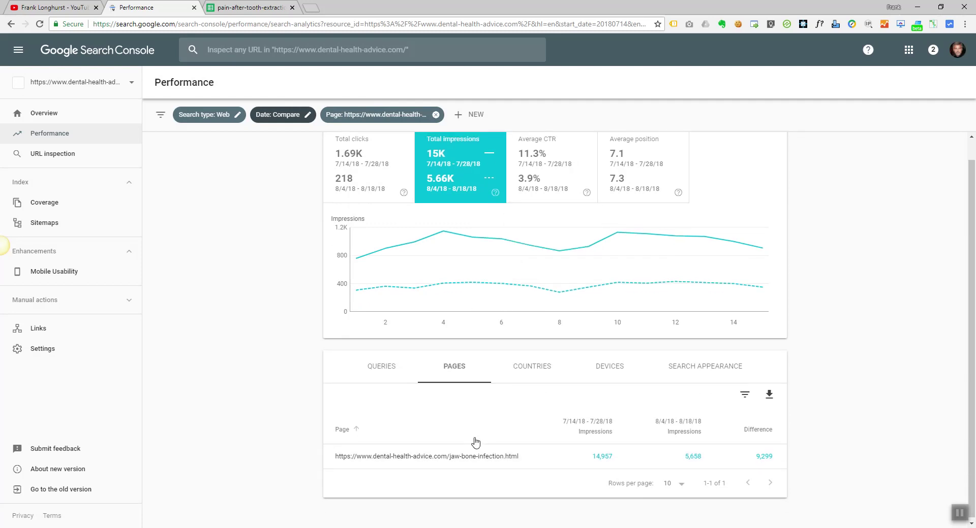
pyautogui.click(378, 366)
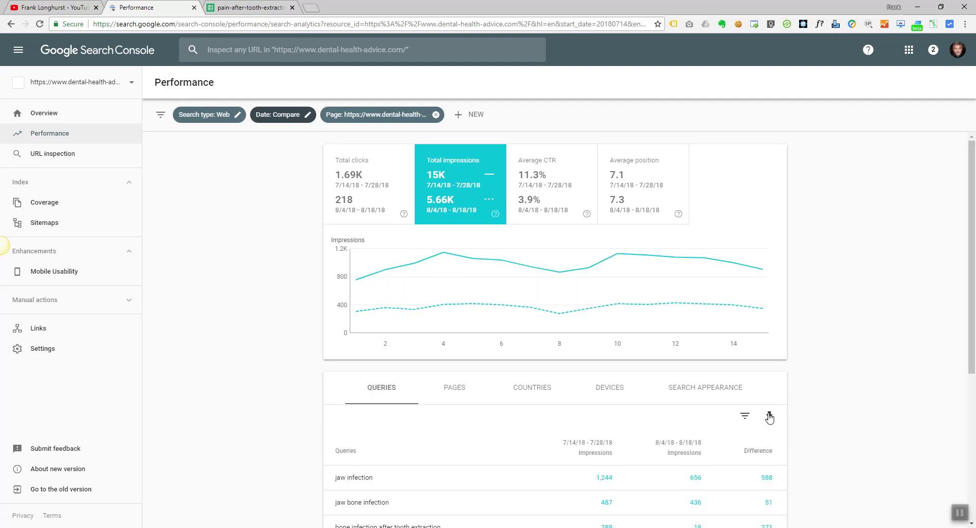
pyautogui.click(770, 417)
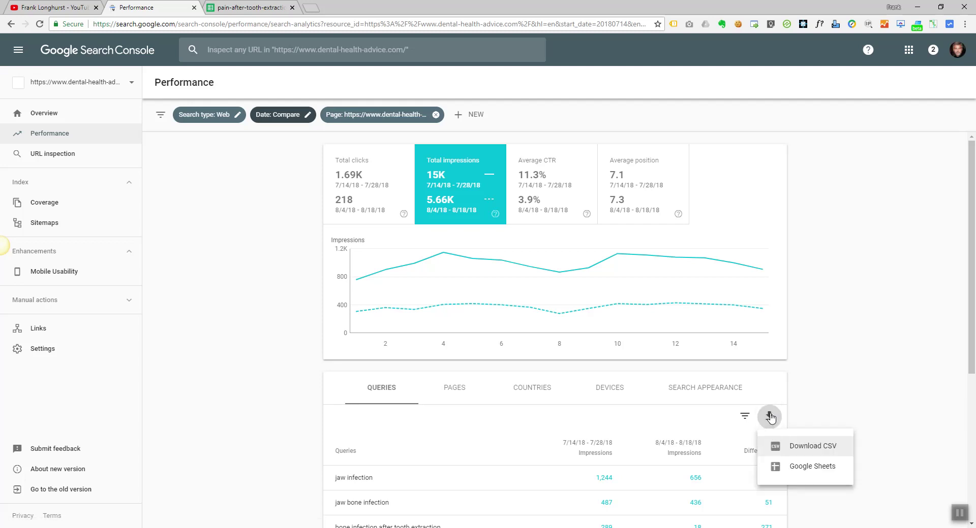
pyautogui.click(789, 471)
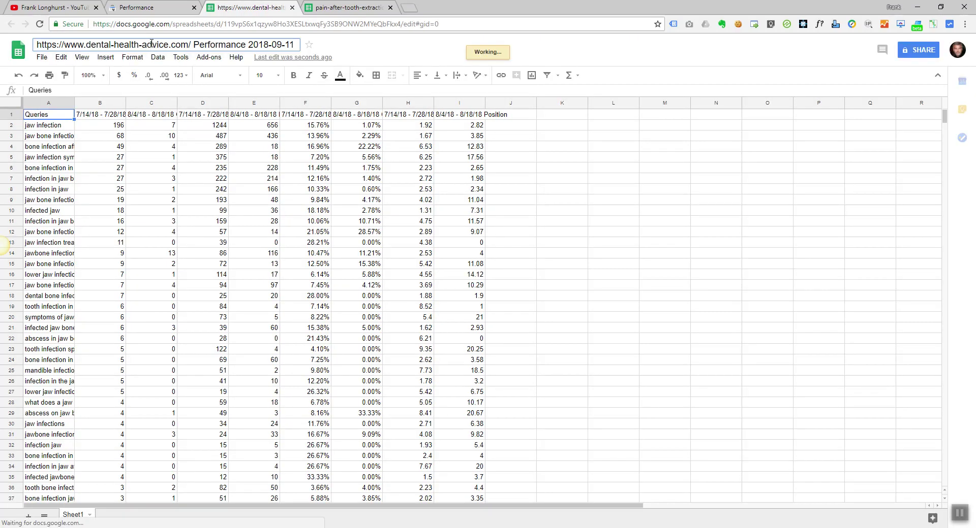
pyautogui.press('Delete')
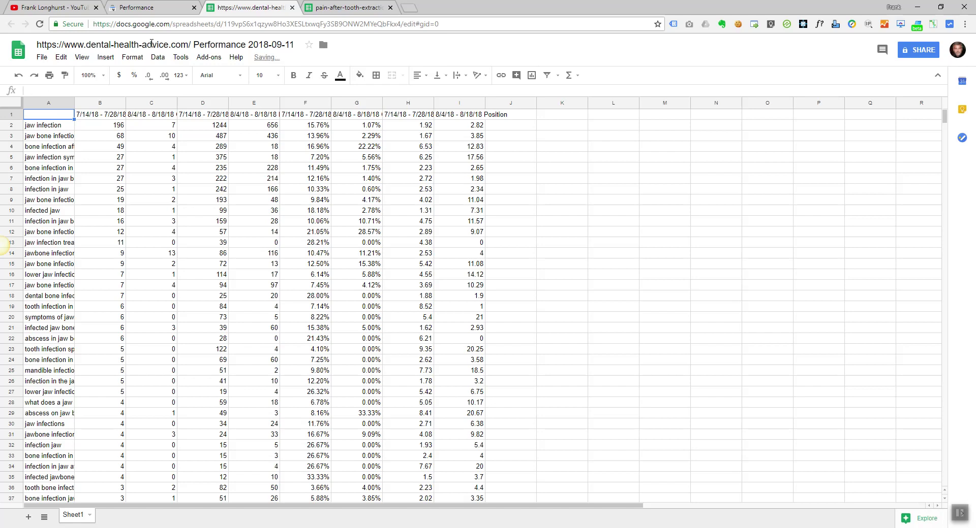
pyautogui.write('jaw-bone')
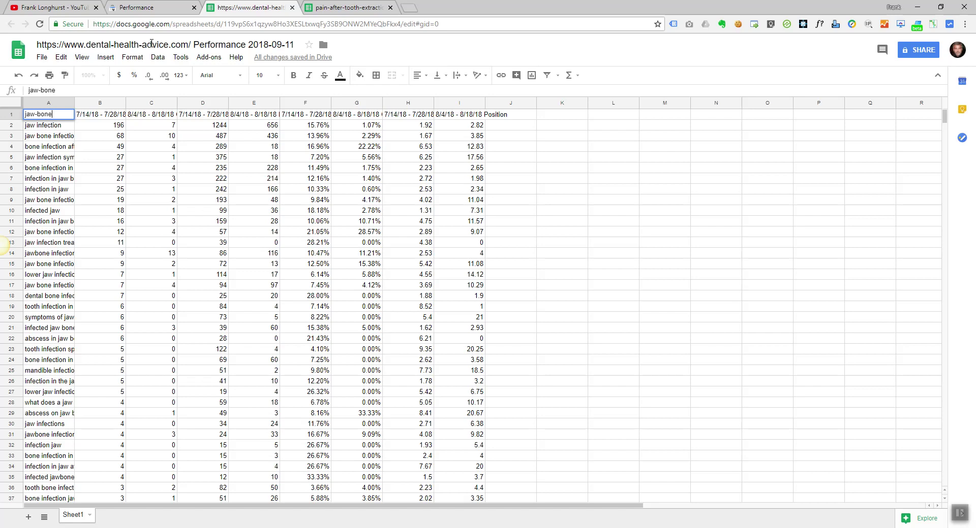
pyautogui.press('Delete')
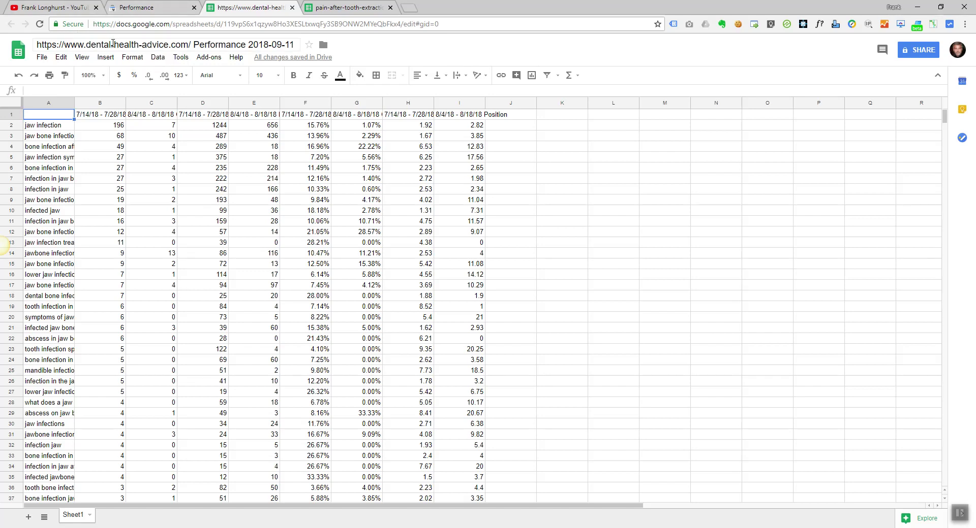
pyautogui.click(20, 75)
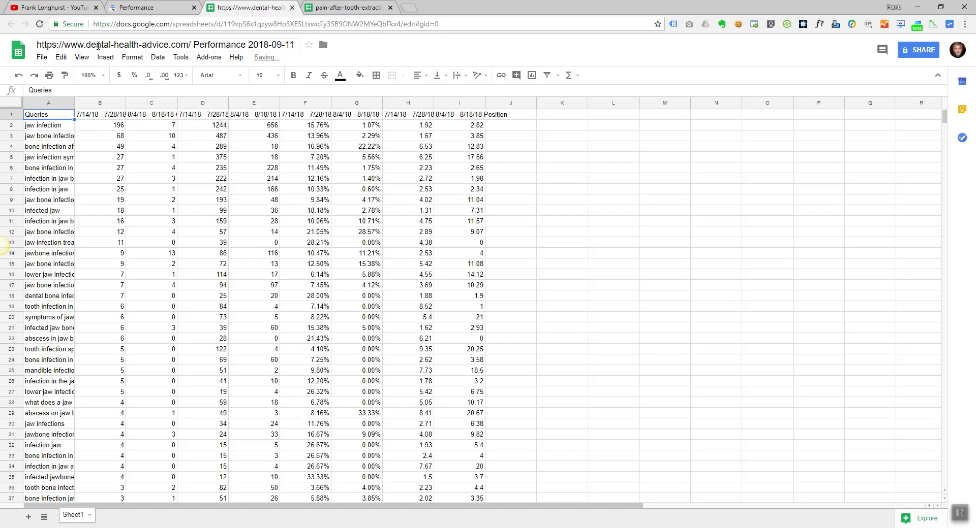
# Rename the exported spreadsheet as jaw-bone-infection.
pyautogui.click(136, 44)
pyautogui.press('BackSpace')
pyautogui.write('j')
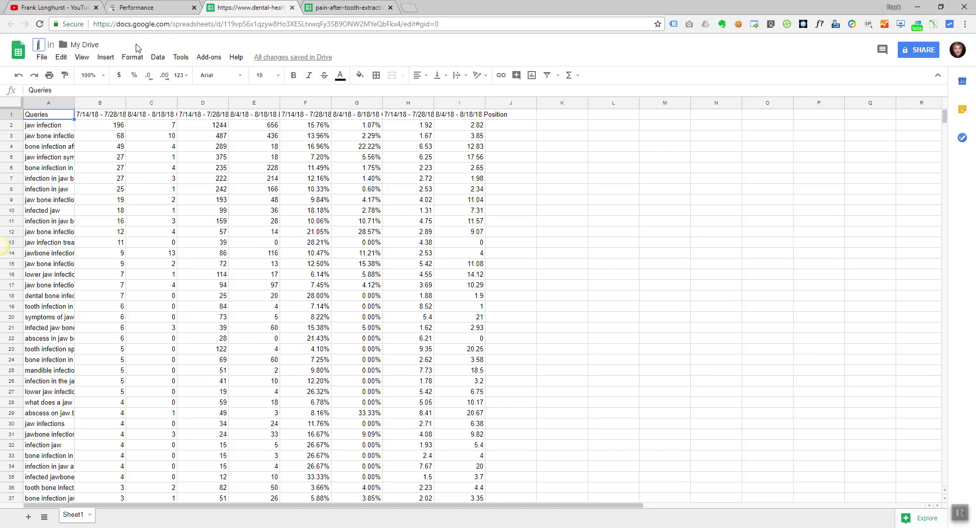
pyautogui.write('aw-bo')
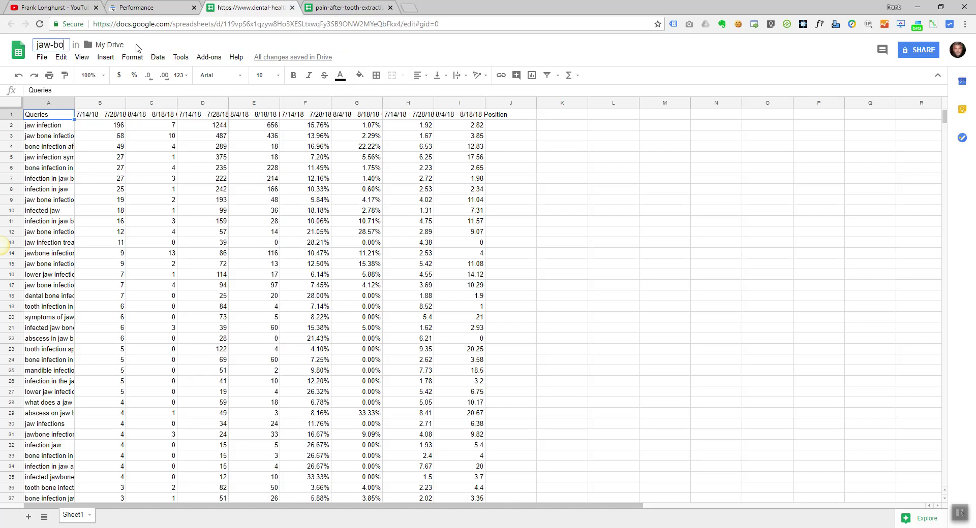
pyautogui.write('ne-infection')
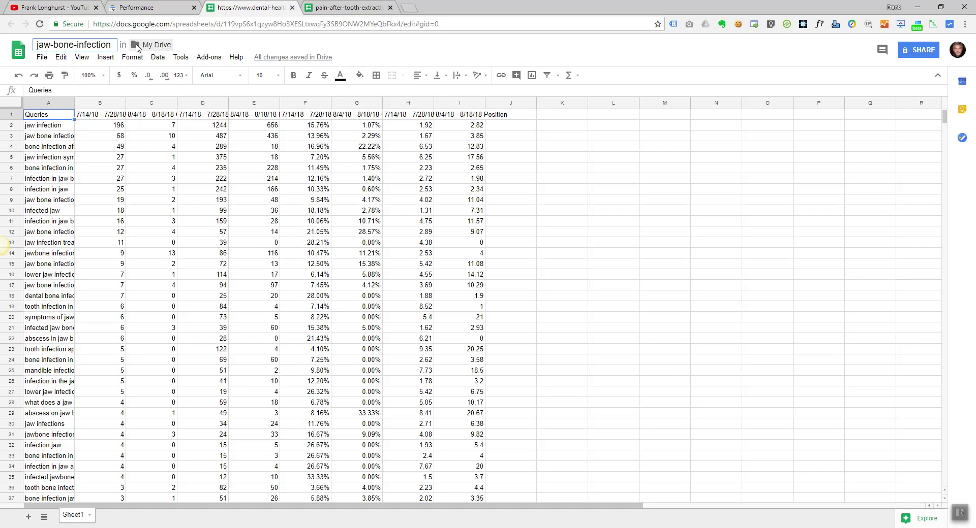
pyautogui.press('Return')
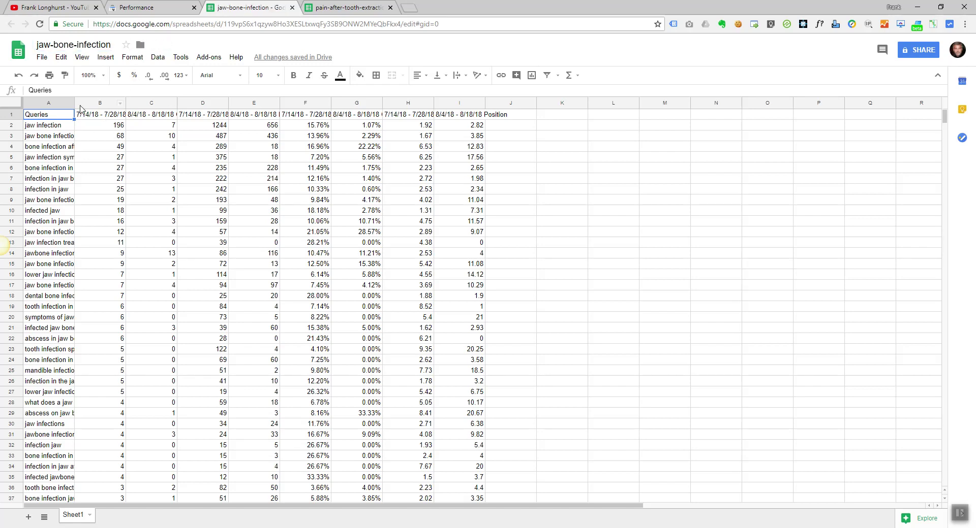
# Widen the Queries column and hide the clicks columns B–C and columns F–J, which hold CTR and position.
pyautogui.moveTo(73, 100); pyautogui.dragTo(190, 105)
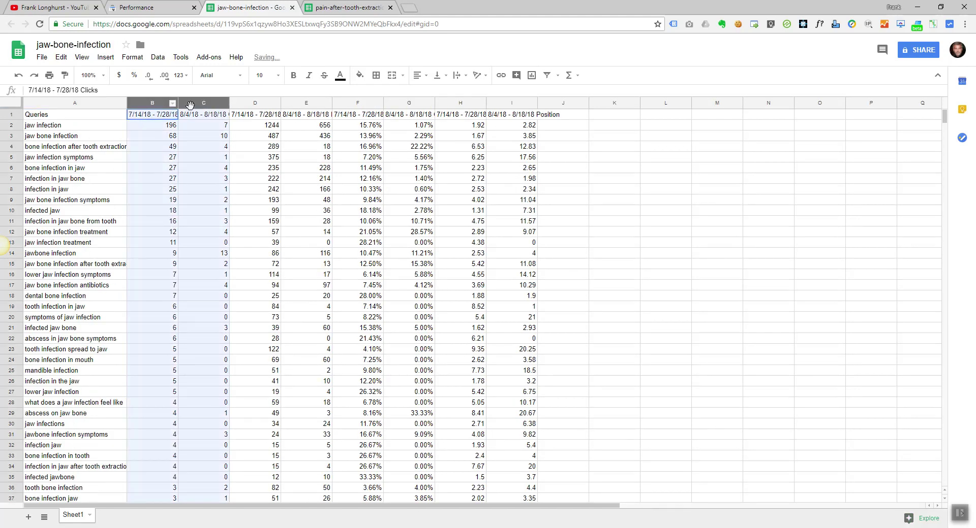
pyautogui.rightClick(205, 105)
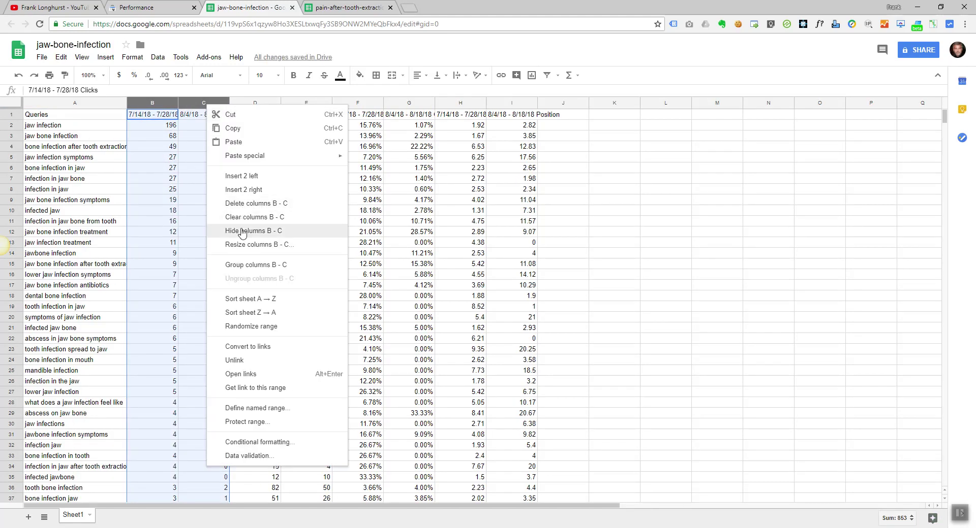
pyautogui.click(242, 233)
pyautogui.click(252, 100)
pyautogui.moveTo(252, 98); pyautogui.dragTo(447, 104)
pyautogui.rightClick(449, 105)
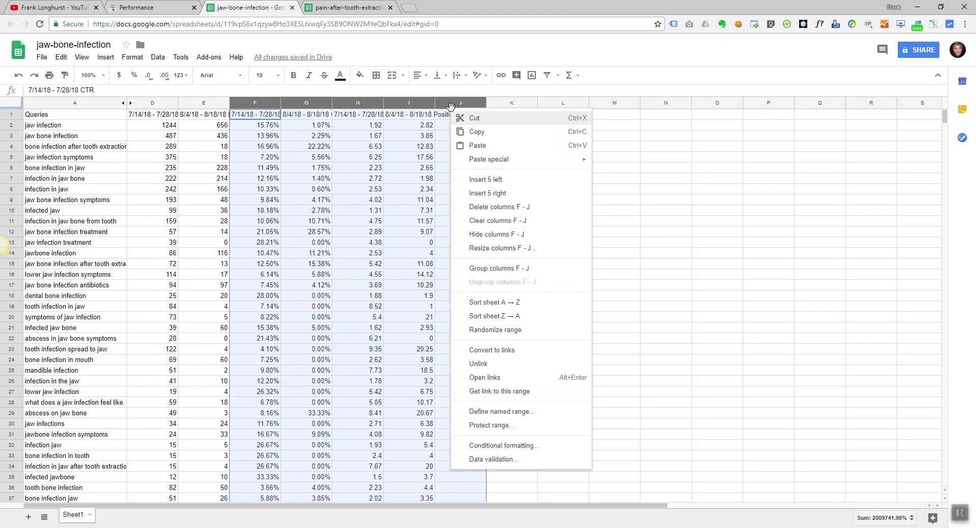
pyautogui.click(480, 235)
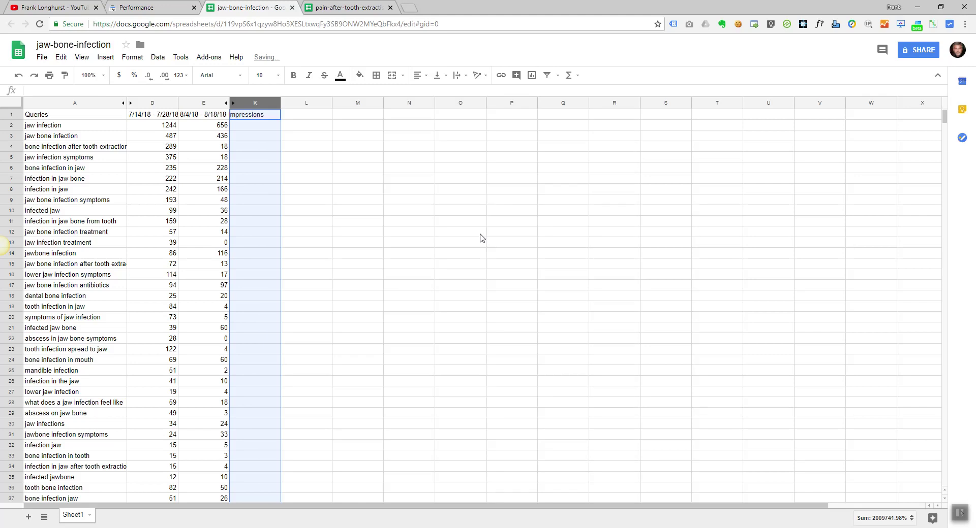
# Rename the two impressions column headers as "Before Impressions" in D1 and "After Impressions" in E1.
pyautogui.click(155, 115)
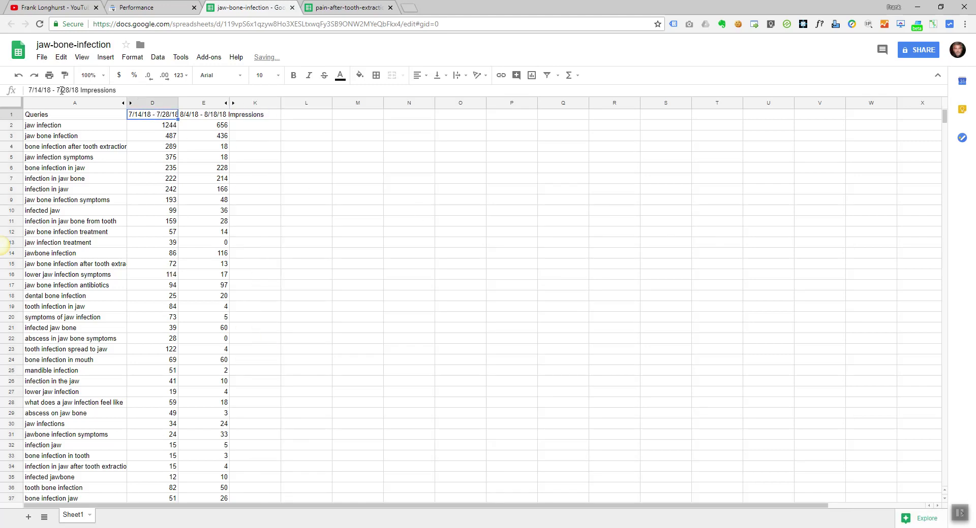
pyautogui.moveTo(80, 90); pyautogui.dragTo(13, 90)
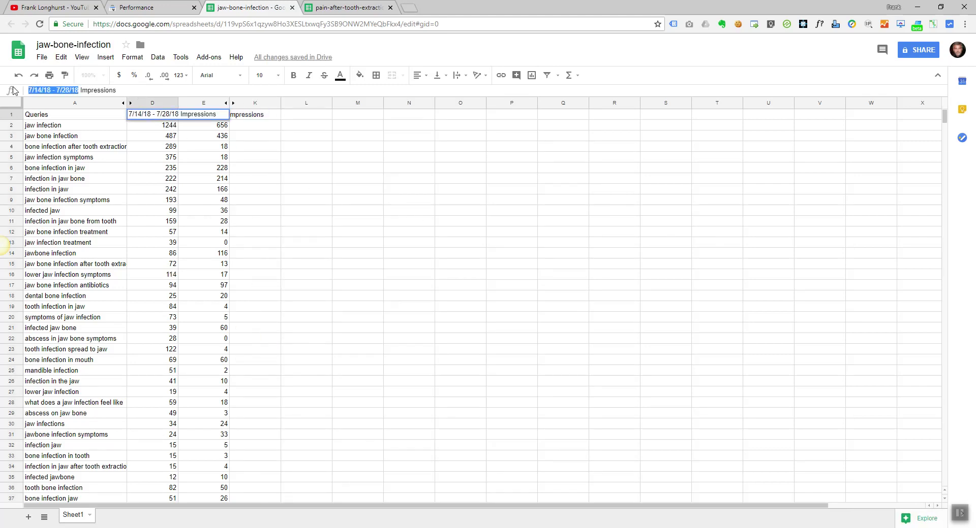
pyautogui.write('Before')
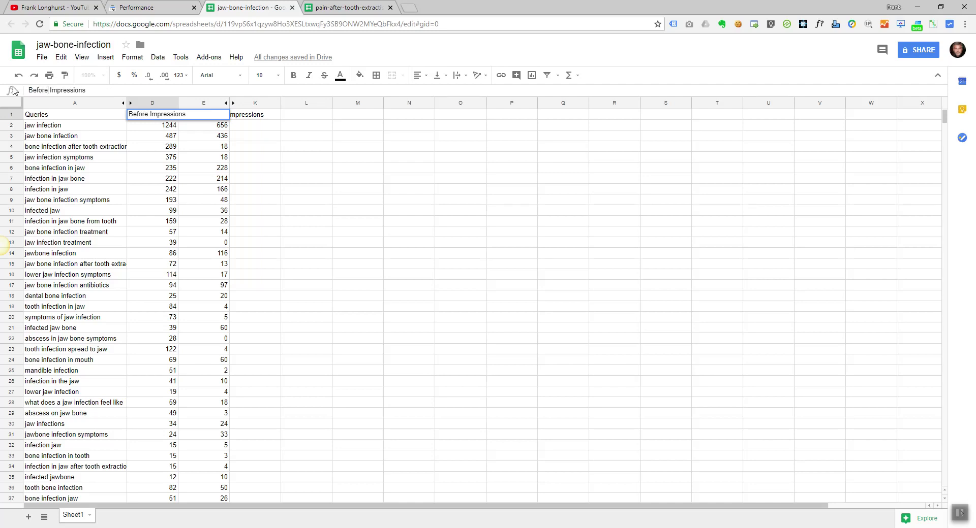
pyautogui.press('Return')
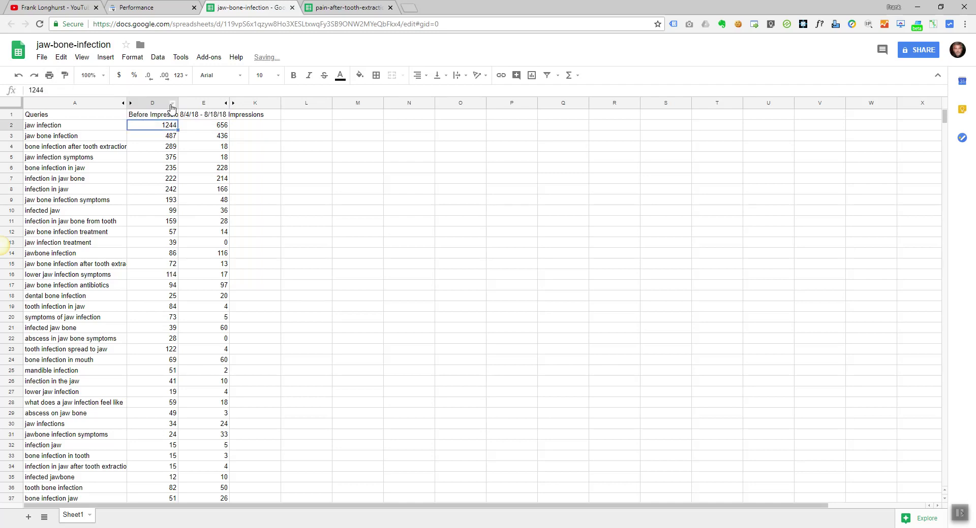
pyautogui.click(186, 116)
pyautogui.moveTo(77, 90); pyautogui.dragTo(29, 90)
pyautogui.write('After')
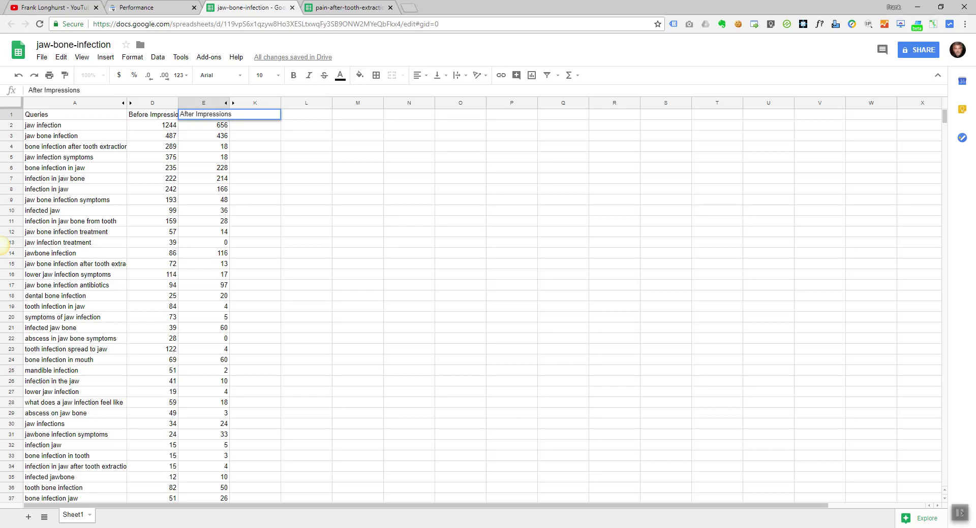
pyautogui.press('Return')
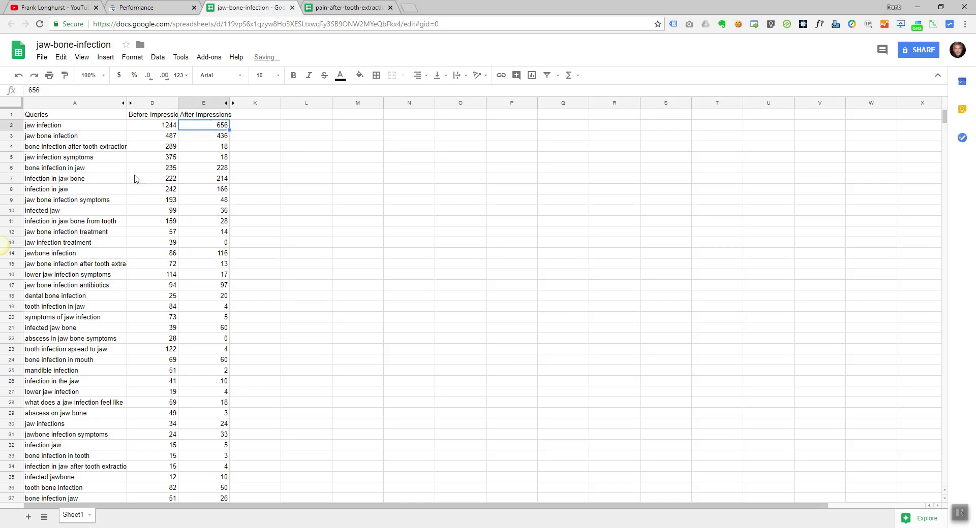
# Create a filter over the whole sheet and sort it by Before Impressions from Z to A.
pyautogui.click(9, 106)
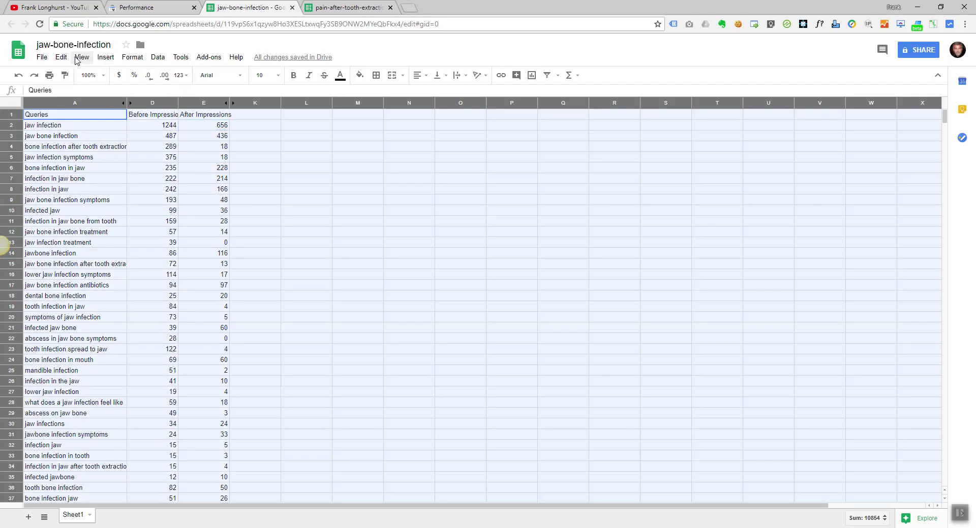
pyautogui.click(156, 58)
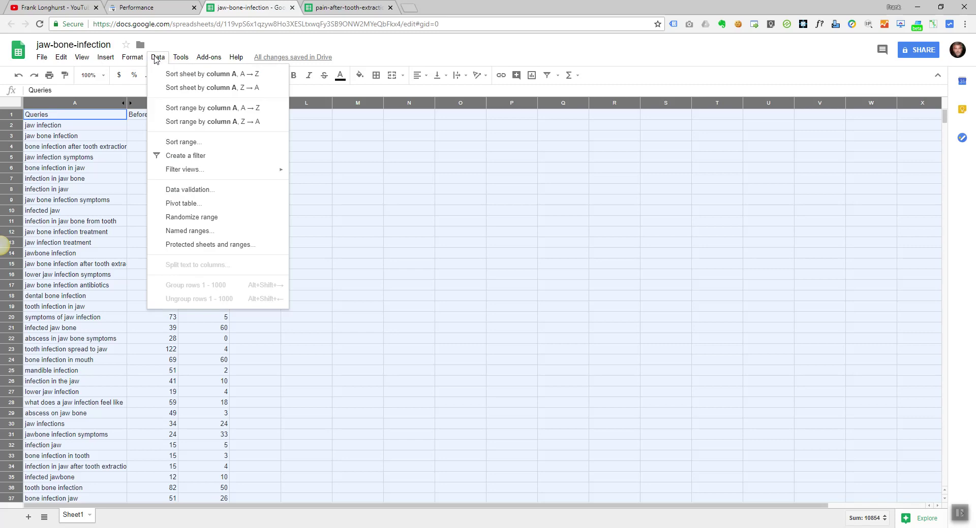
pyautogui.click(202, 155)
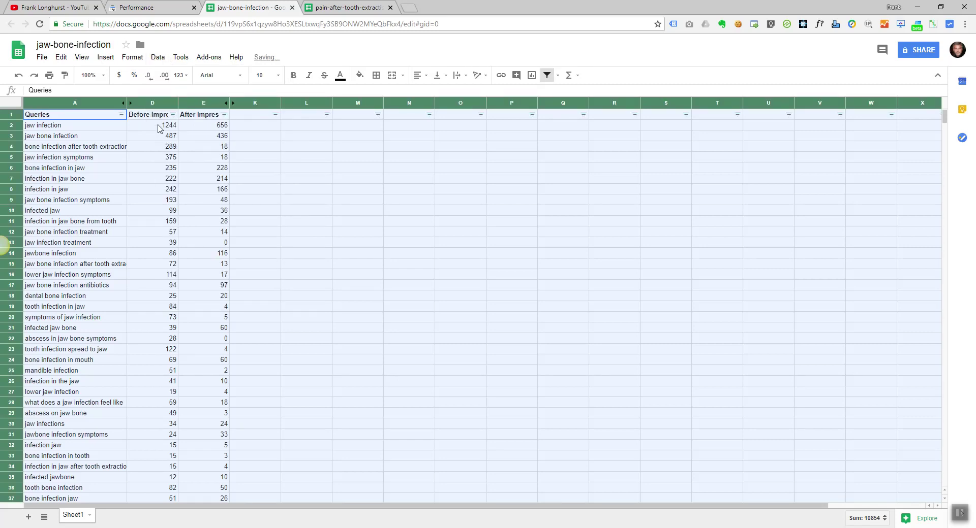
pyautogui.click(173, 115)
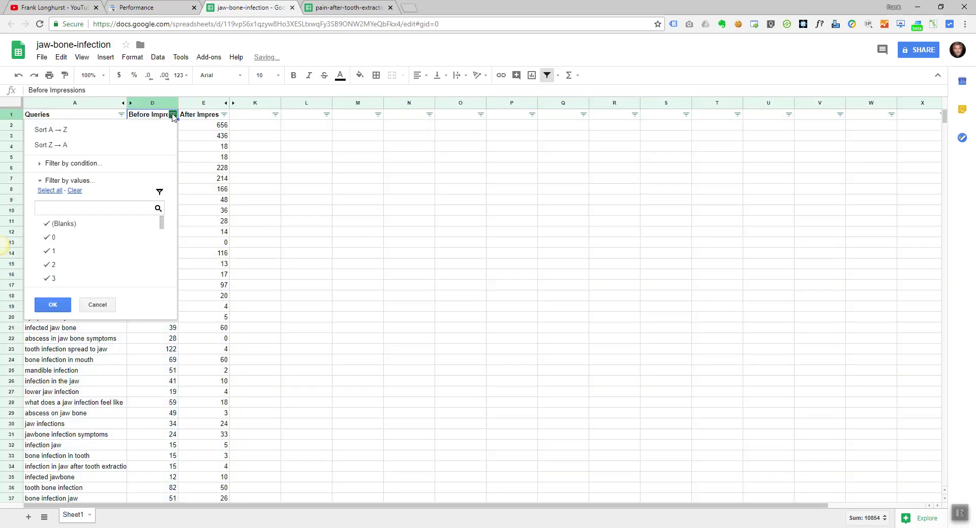
pyautogui.click(118, 145)
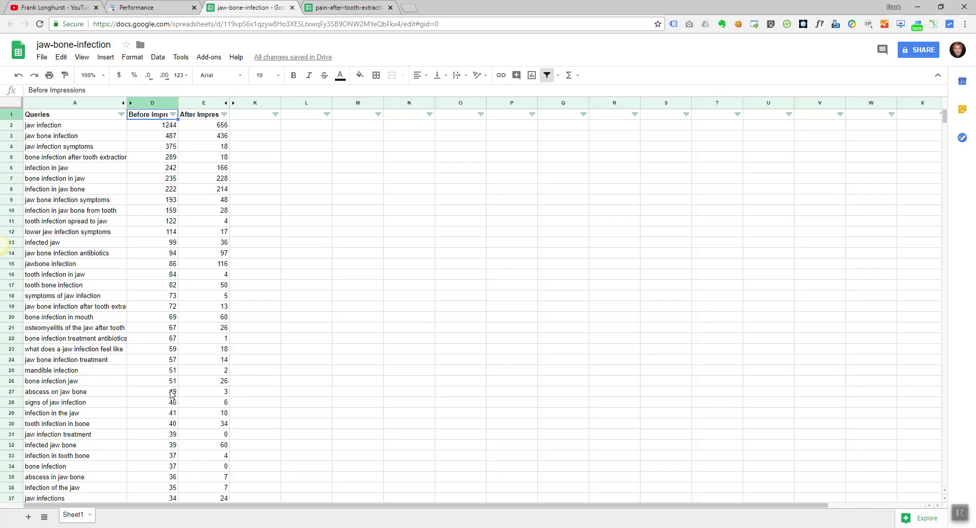
# Hide rows 27–490, from the "abscess on jaw bone" query through the end of the data.
pyautogui.click(13, 391)
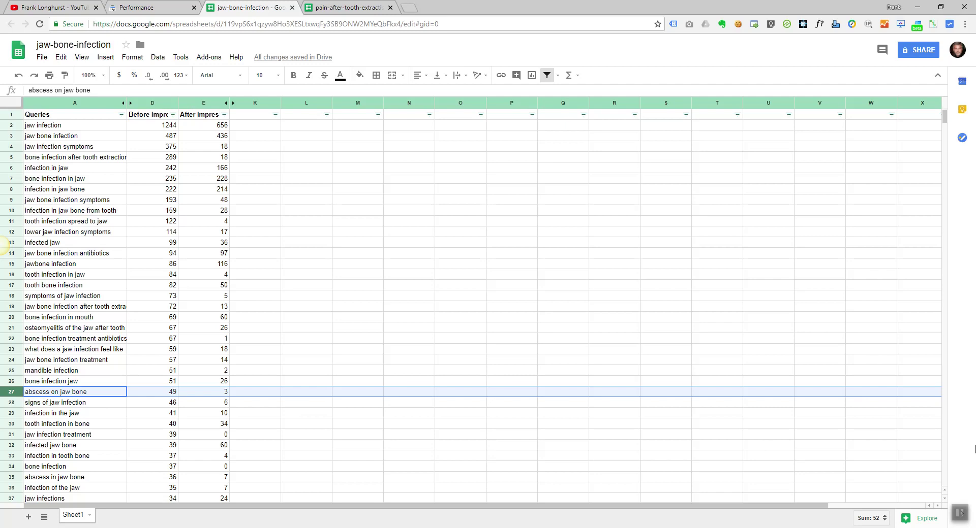
pyautogui.hotkey('ctrl', 'shift', 'Down')
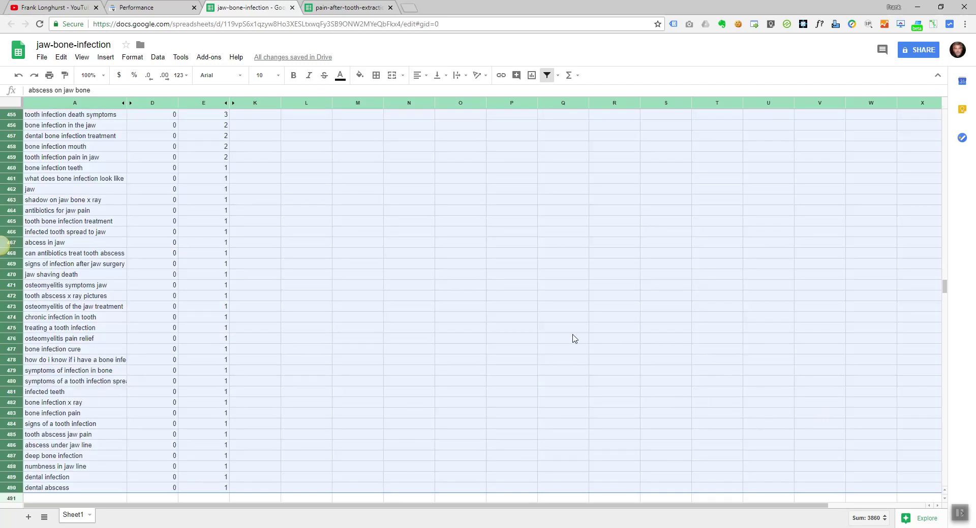
pyautogui.rightClick(11, 168)
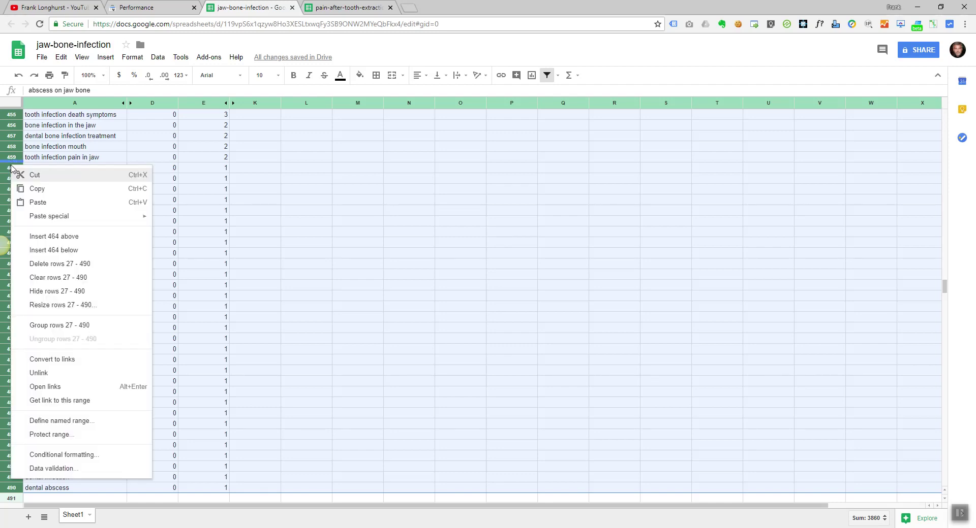
pyautogui.click(77, 292)
pyautogui.scroll(5, 217, 380)
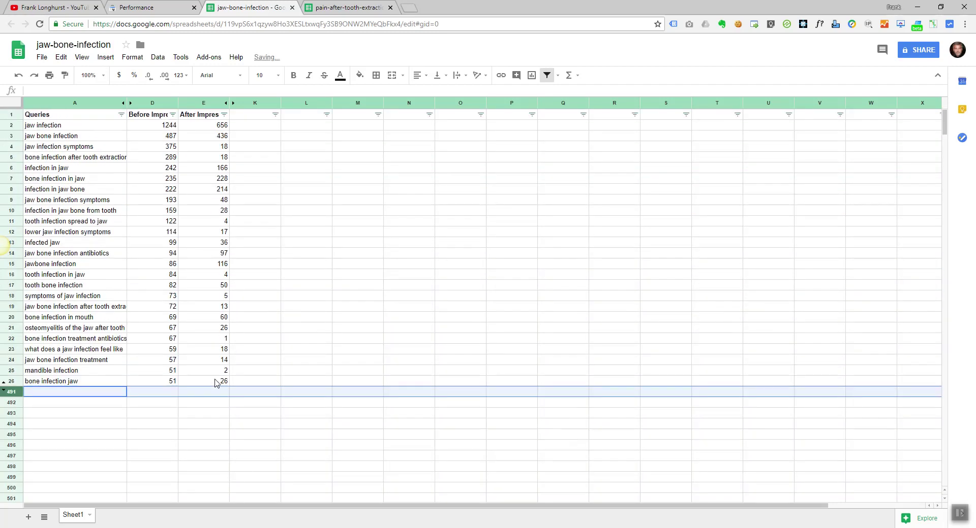
pyautogui.click(425, 316)
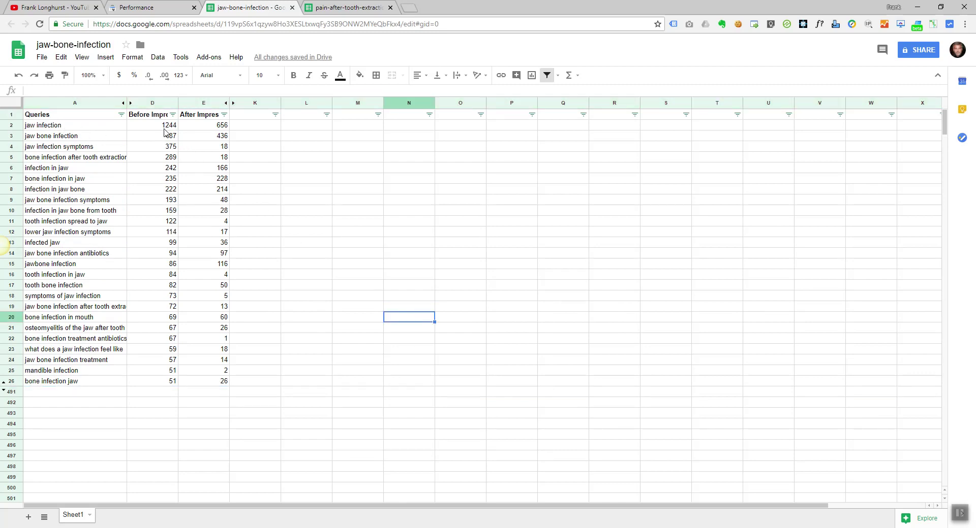
# Add the column header "diff imps %" in K1.
pyautogui.click(263, 118)
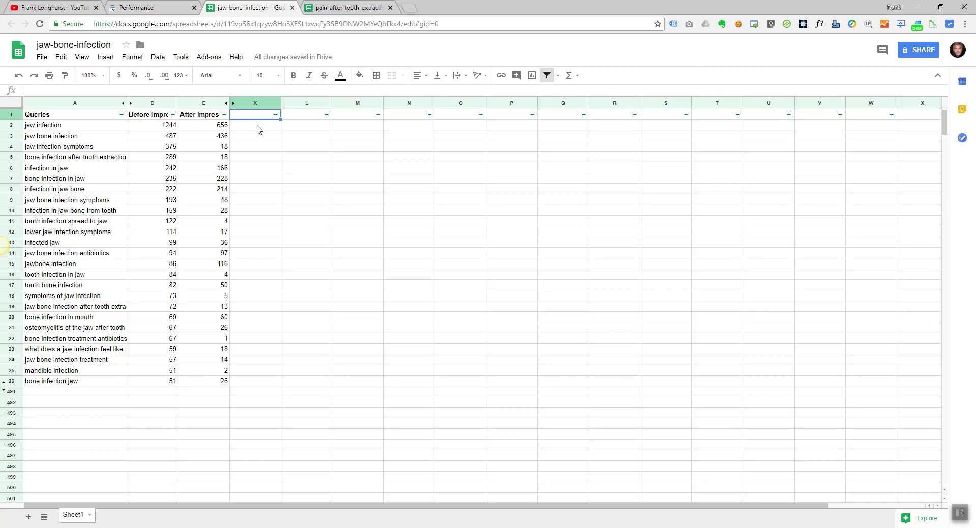
pyautogui.write('diff imps %')
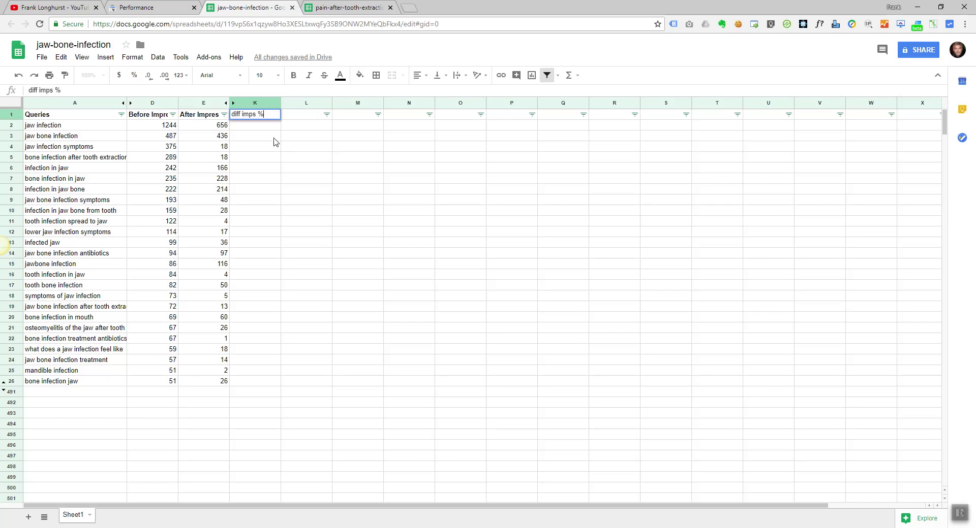
pyautogui.press('Return')
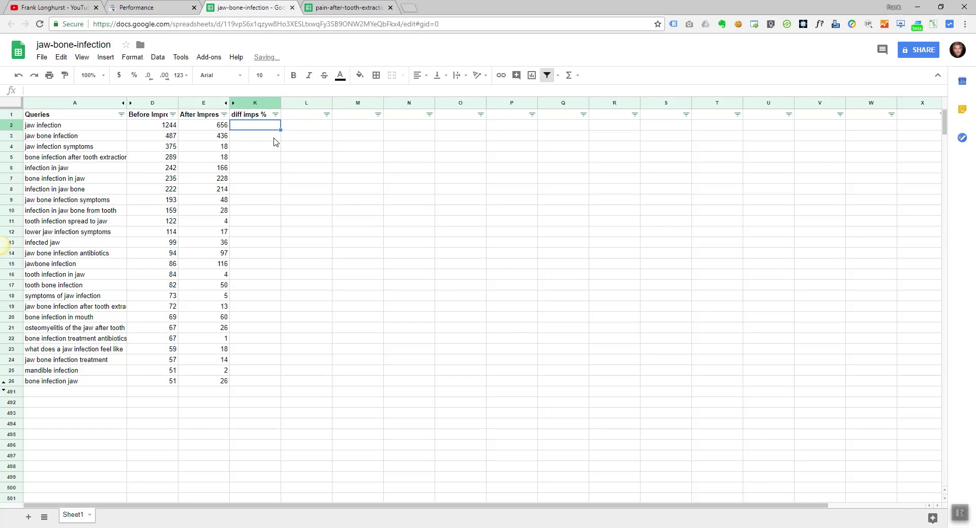
# Calculate the relative change in impressions for the first query in K2 with the formula =(E2-D2)/D2.
pyautogui.write('=')
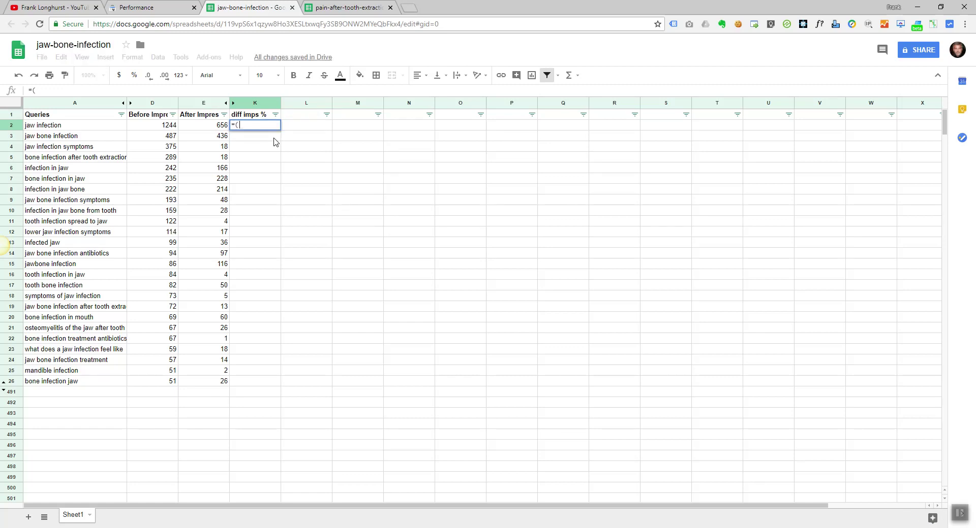
pyautogui.write('(')
pyautogui.press('Left')
pyautogui.write('-')
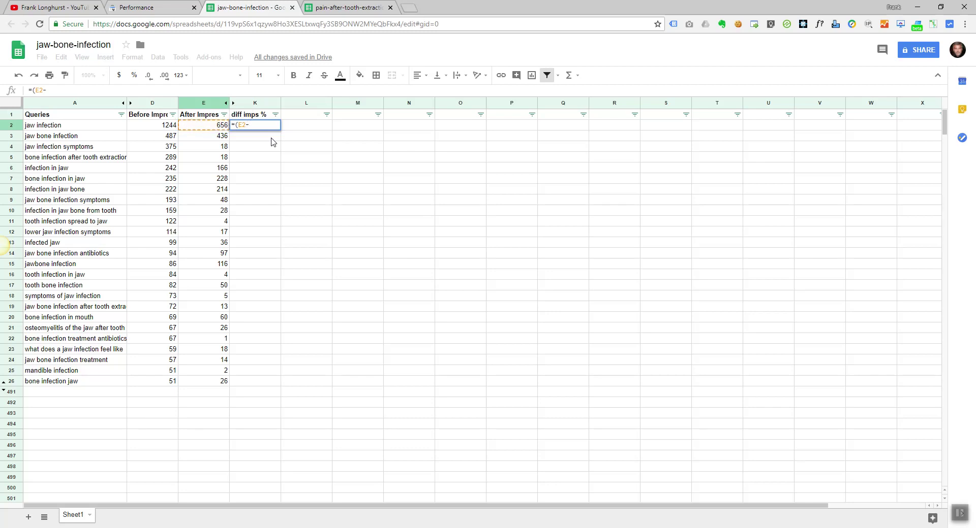
pyautogui.click(172, 125)
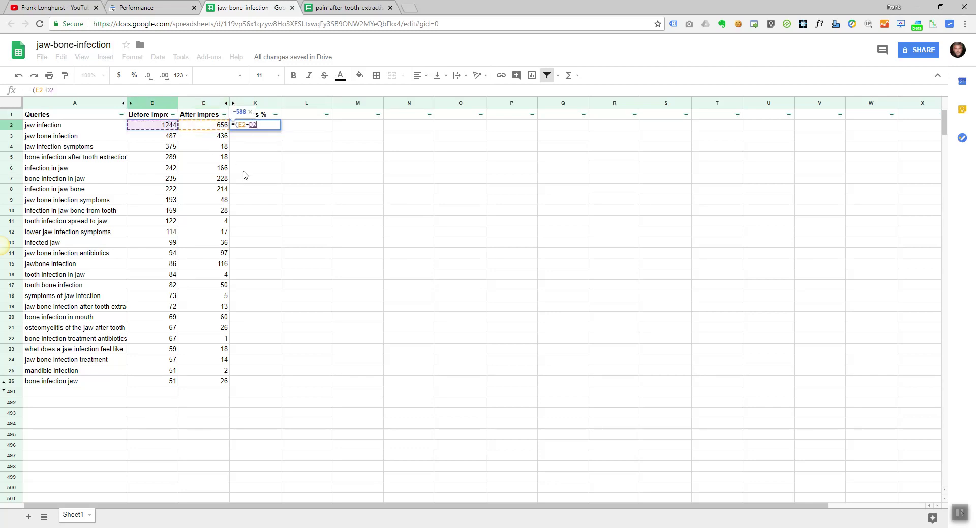
pyautogui.write(')/')
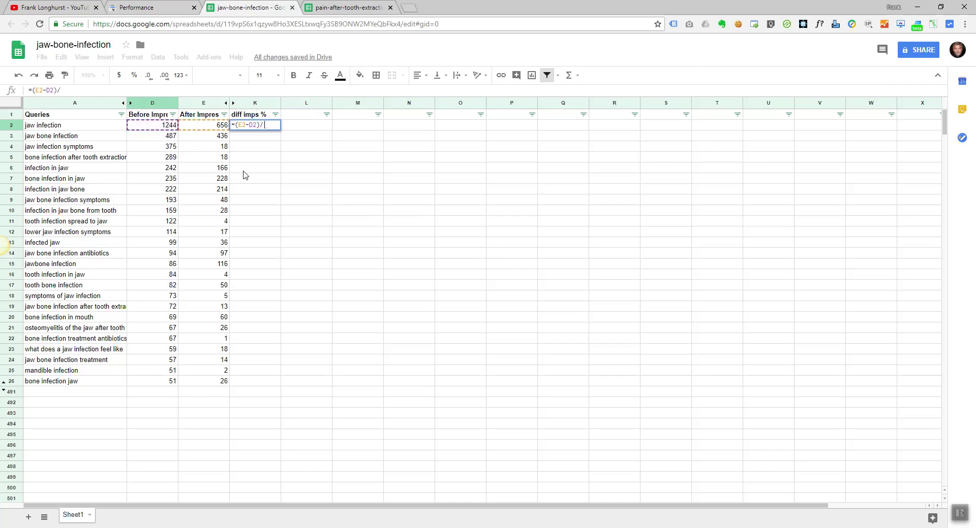
pyautogui.click(167, 129)
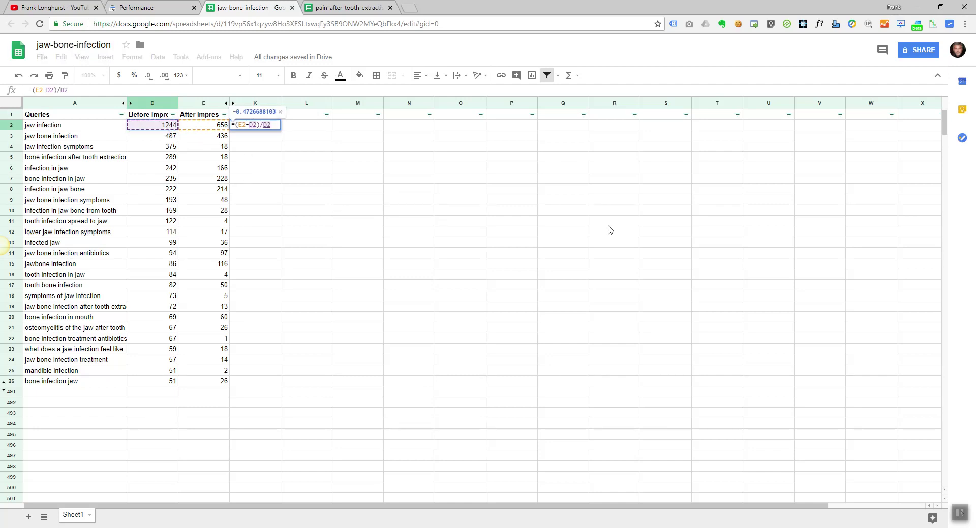
pyautogui.press('Return')
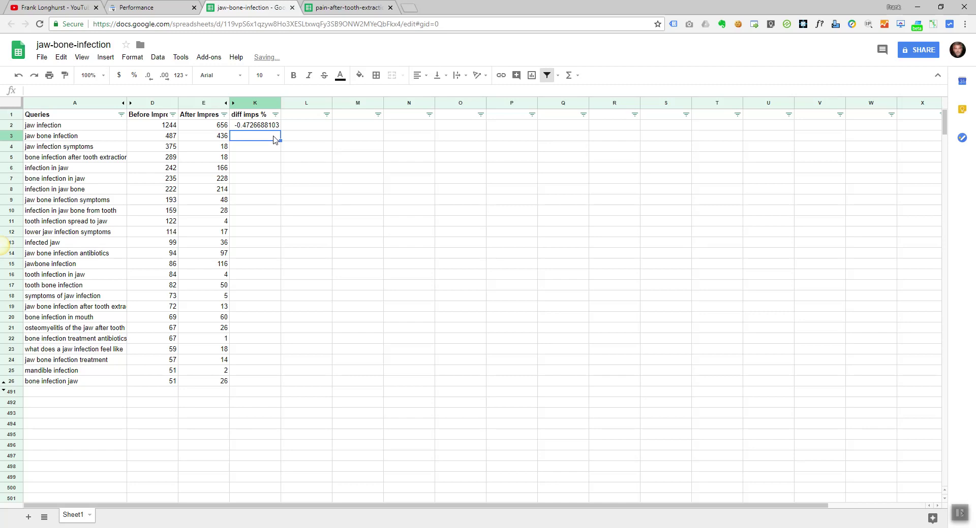
# Format K2 as a percentage without decimals and fill its formula down to K26.
pyautogui.click(246, 129)
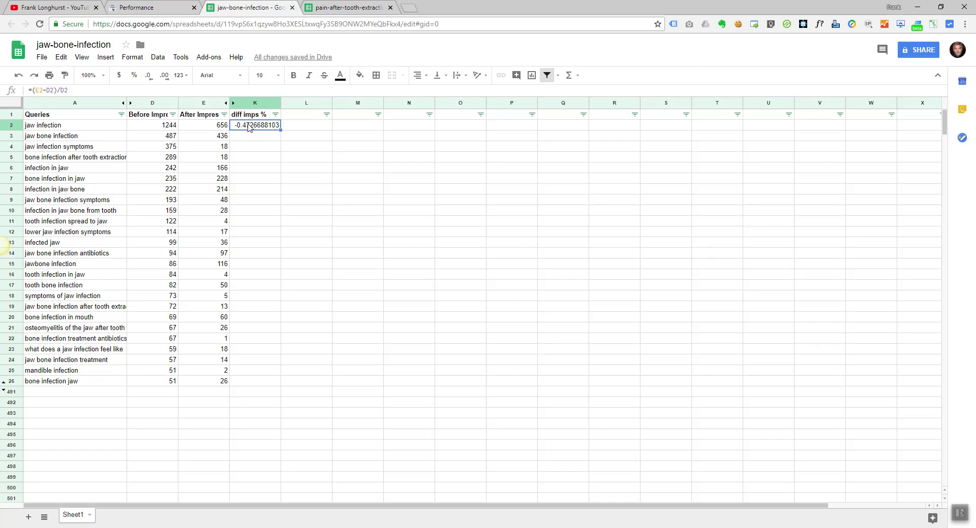
pyautogui.click(141, 77)
pyautogui.click(148, 77)
pyautogui.click(150, 78)
pyautogui.moveTo(280, 130); pyautogui.dragTo(279, 380)
pyautogui.click(359, 245)
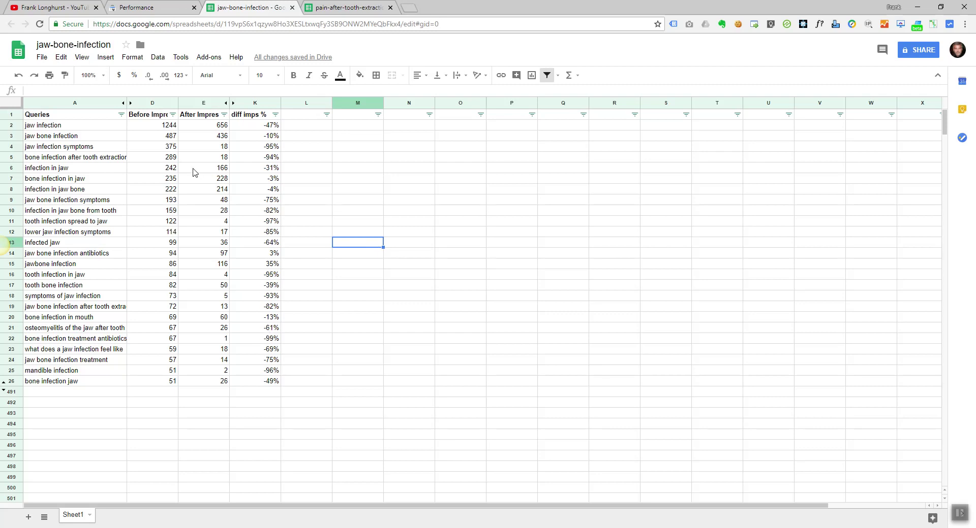
# Colour the text of all query rows blue, from A2 through K26.
pyautogui.moveTo(38, 128); pyautogui.dragTo(273, 384)
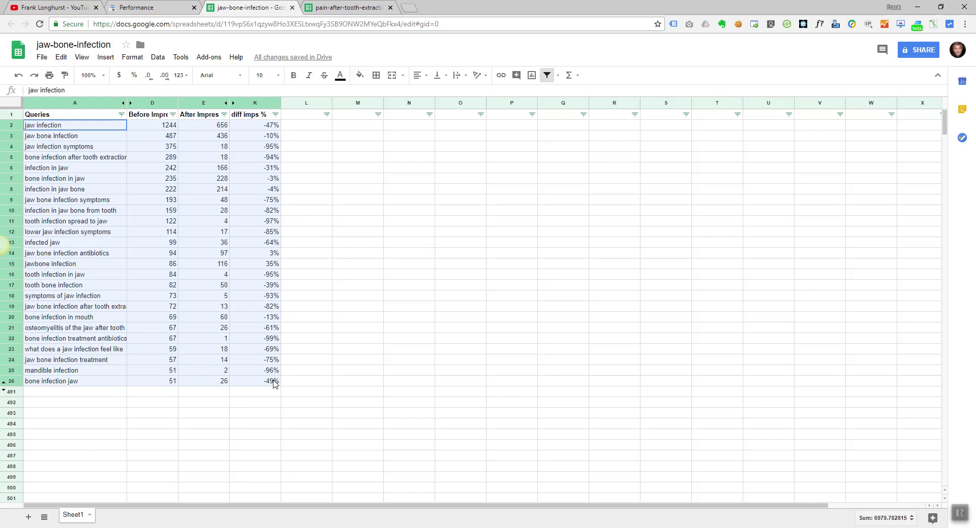
pyautogui.click(340, 75)
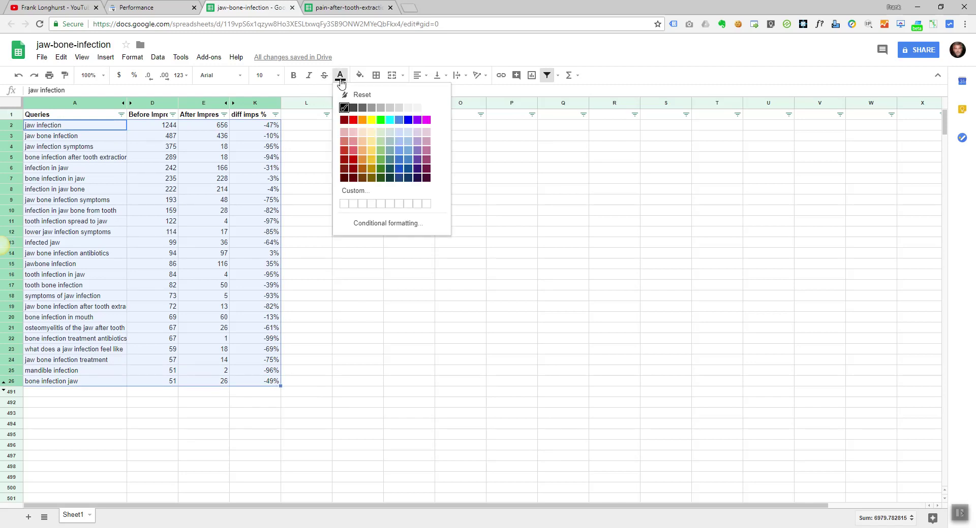
pyautogui.click(407, 121)
pyautogui.click(441, 275)
# Insert a non-stacked column chart of Before and After Impressions by query from A1:E26 and place it beside the table's lower rows.
pyautogui.moveTo(31, 119); pyautogui.dragTo(217, 383)
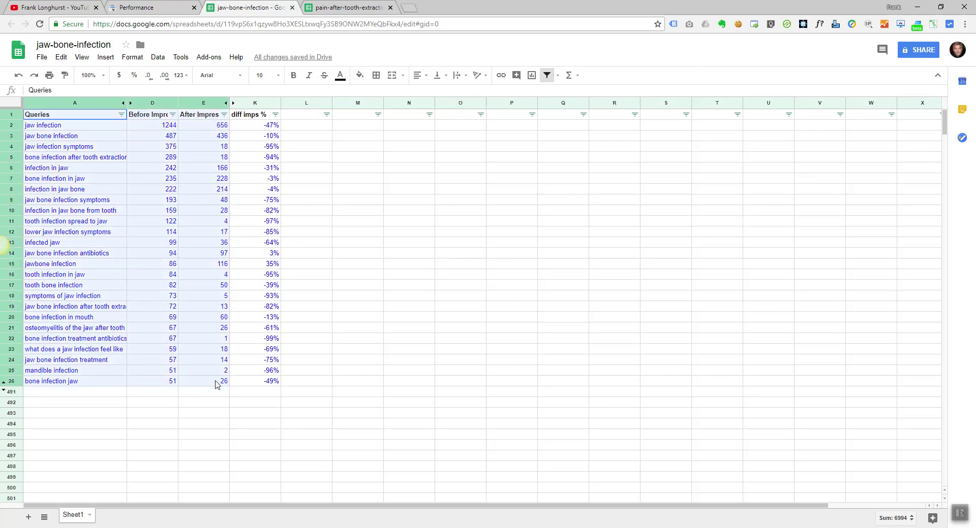
pyautogui.click(217, 382)
pyautogui.moveTo(43, 119); pyautogui.dragTo(220, 382)
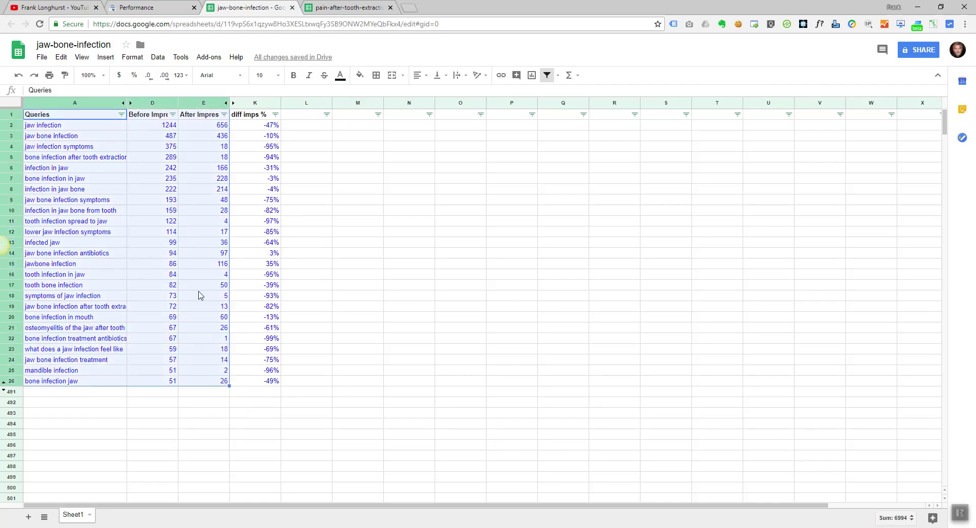
pyautogui.click(102, 57)
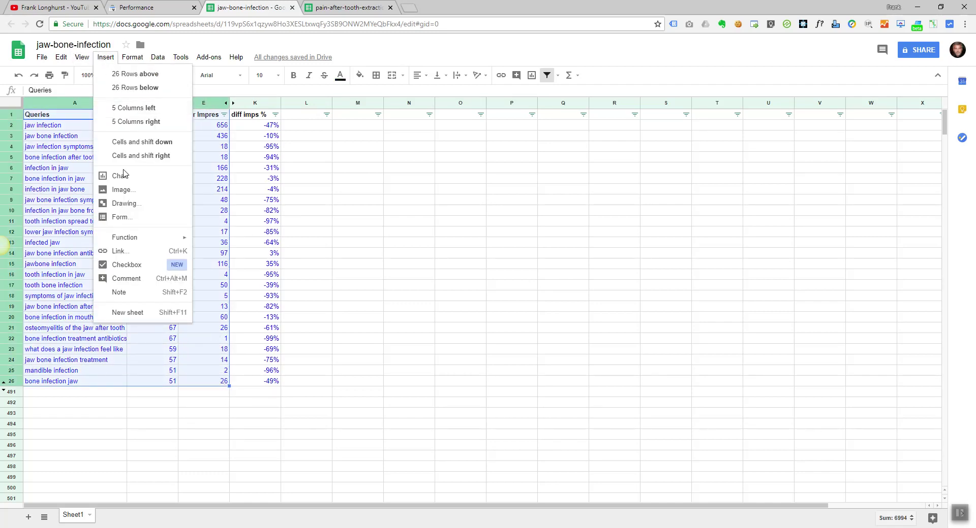
pyautogui.click(140, 182)
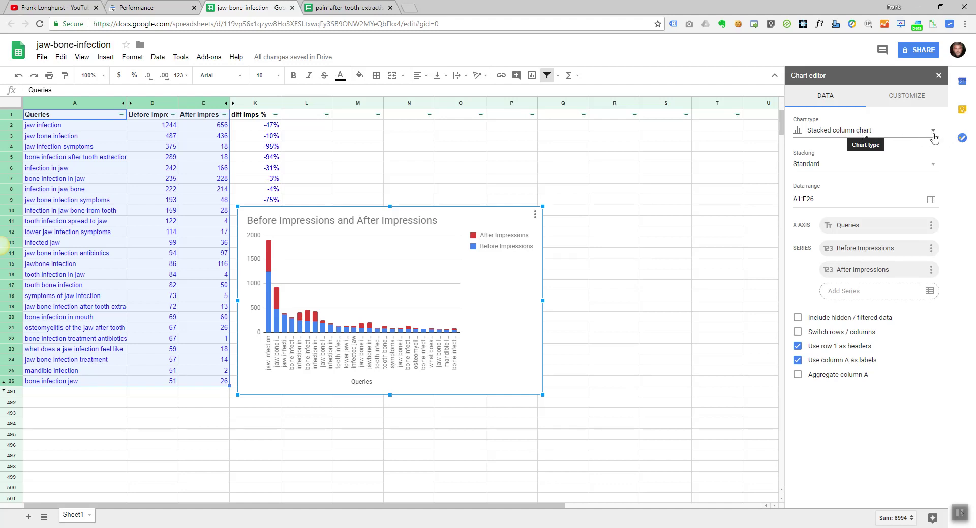
pyautogui.click(934, 133)
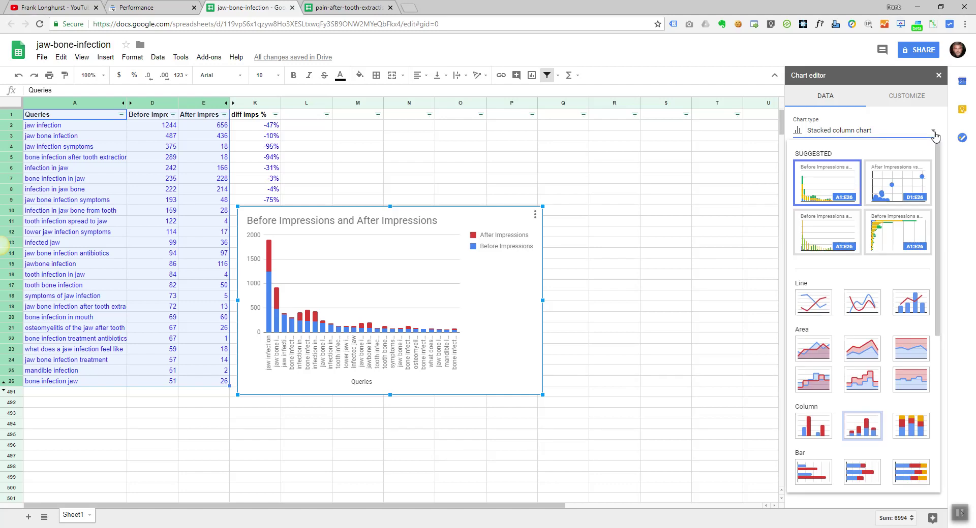
pyautogui.click(811, 431)
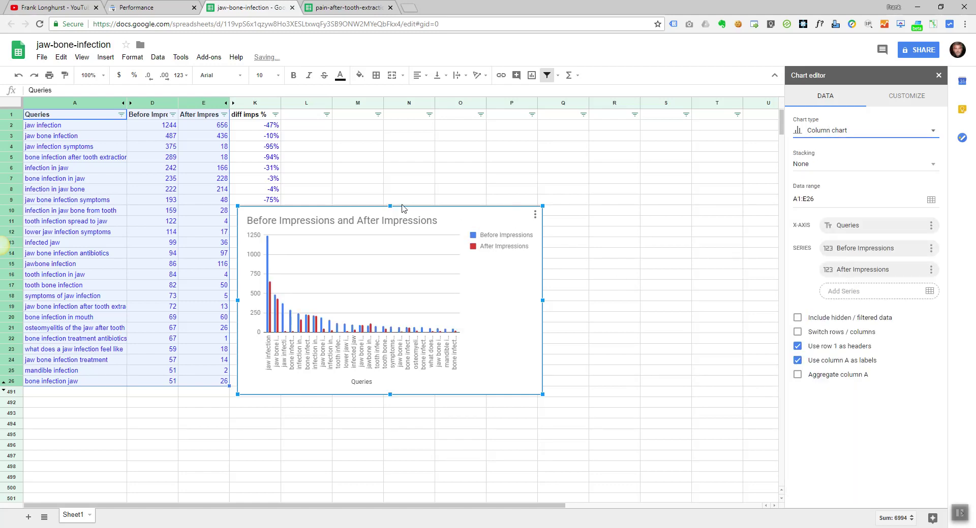
pyautogui.moveTo(407, 209); pyautogui.dragTo(501, 257)
pyautogui.moveTo(366, 375)
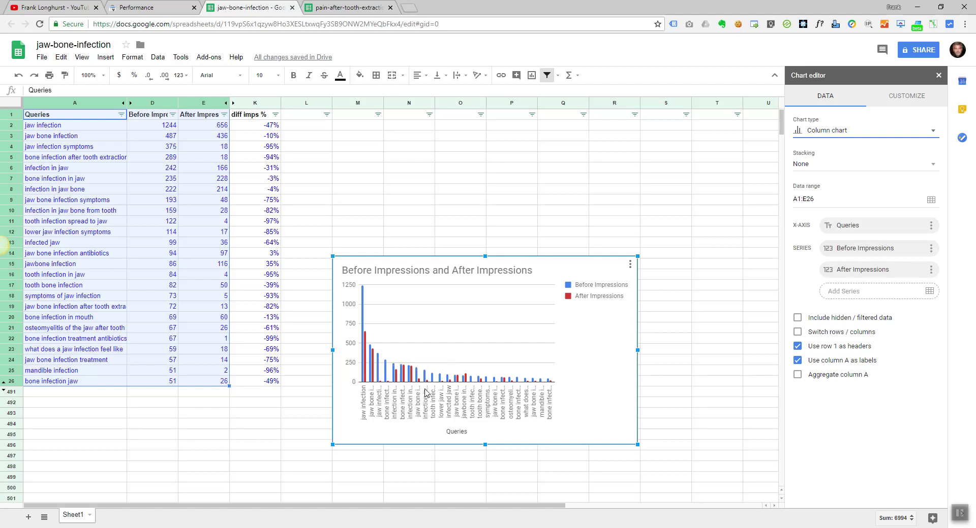
pyautogui.moveTo(428, 385)
pyautogui.click(311, 232)
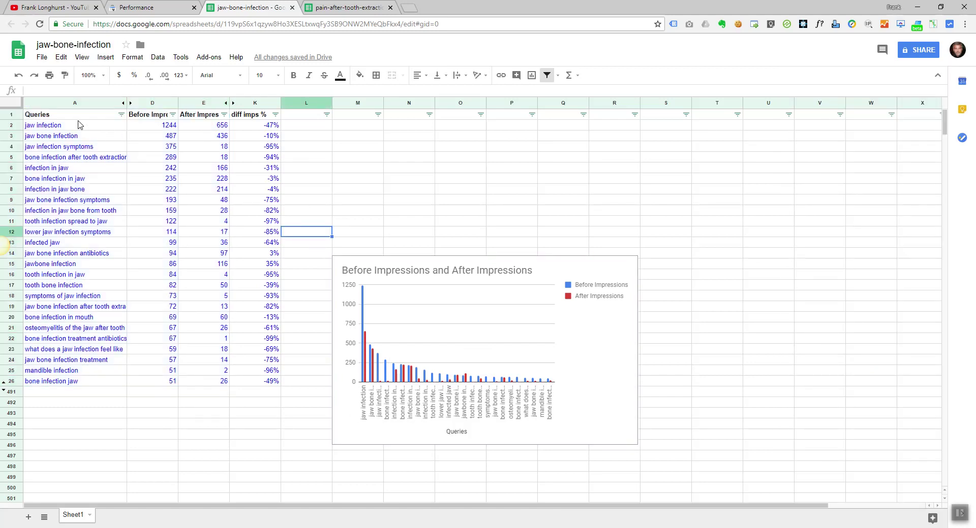
# Chart diff imps % by query from A1:A26 and K1:K26, and shrink the chart to fit above the impressions chart.
pyautogui.moveTo(73, 117); pyautogui.dragTo(61, 382)
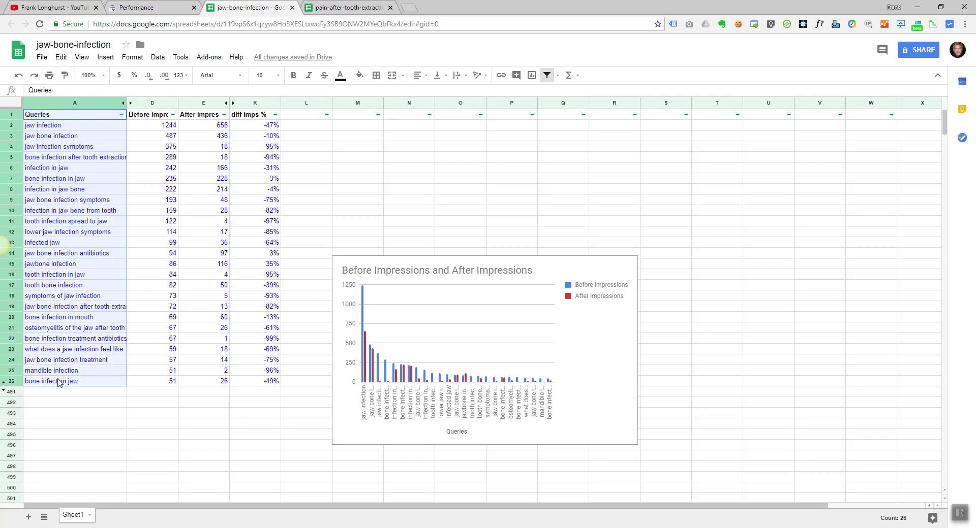
pyautogui.click(61, 383)
pyautogui.moveTo(68, 116); pyautogui.dragTo(84, 384)
pyautogui.moveTo(246, 116); pyautogui.dragTo(267, 383)
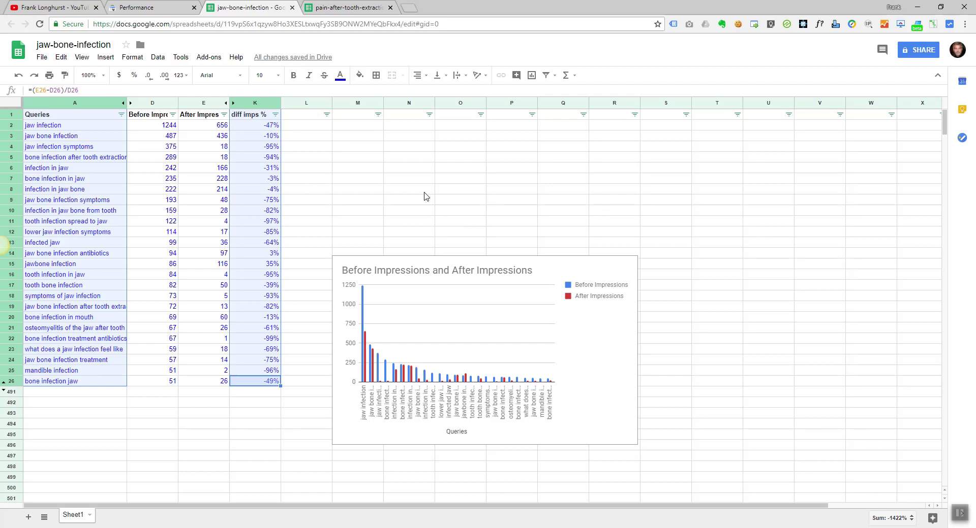
pyautogui.click(105, 60)
pyautogui.click(148, 182)
pyautogui.moveTo(420, 211); pyautogui.dragTo(520, 115)
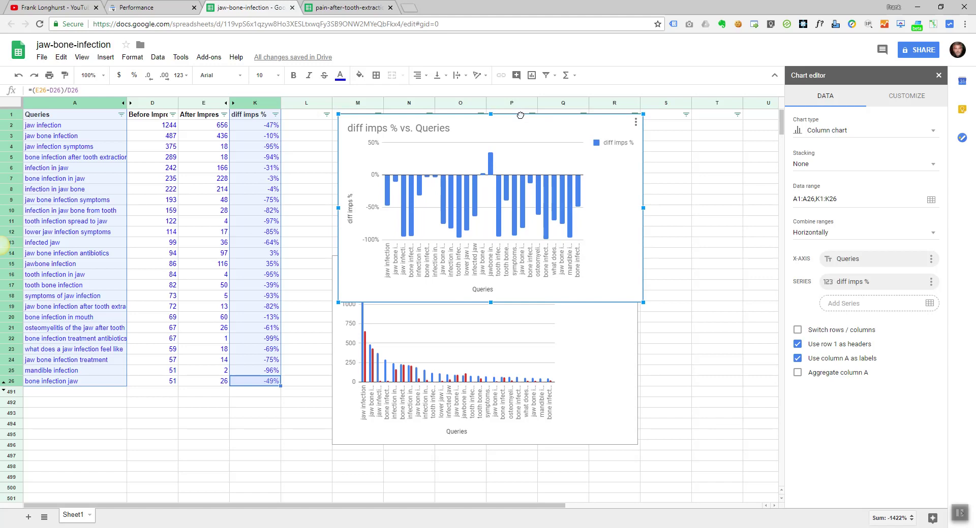
pyautogui.moveTo(643, 301); pyautogui.dragTo(557, 251)
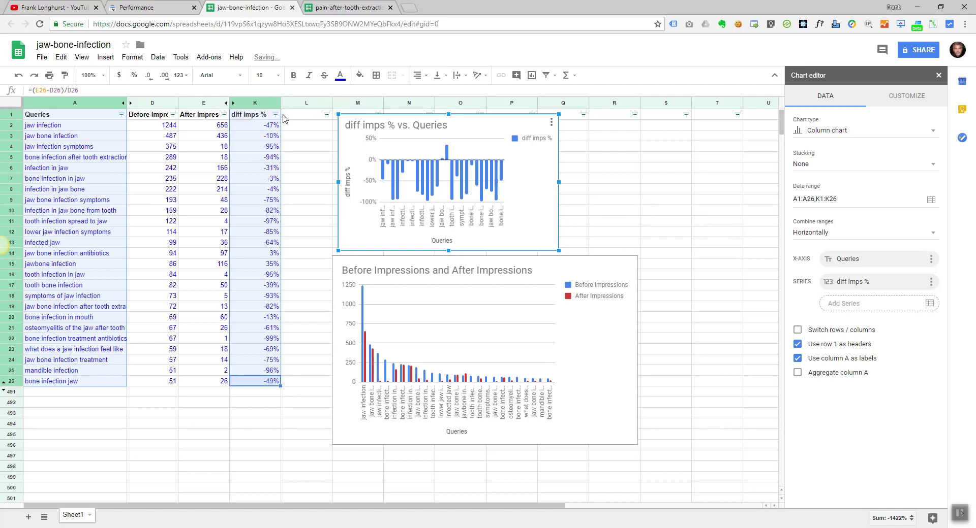
# Sort the sheet by the diff imps % column from A to Z.
pyautogui.click(301, 116)
pyautogui.click(274, 115)
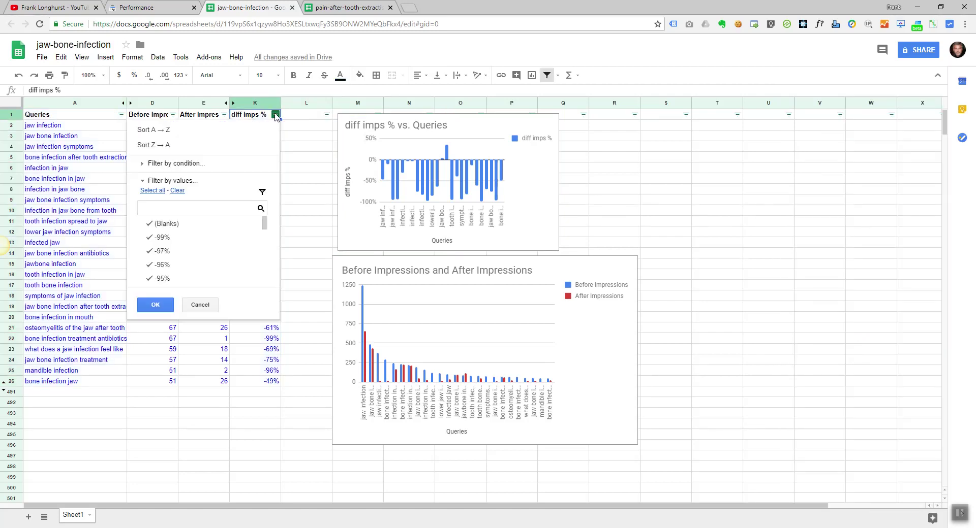
pyautogui.click(205, 131)
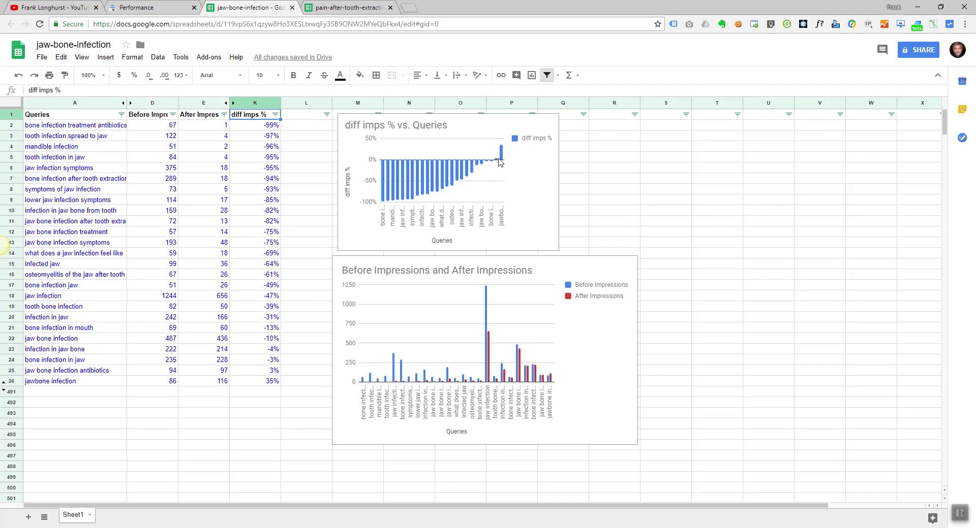
# Colour the text of the seven queries with the largest drops red, in rows 2–8 from column A through K.
pyautogui.moveTo(44, 127); pyautogui.dragTo(51, 168)
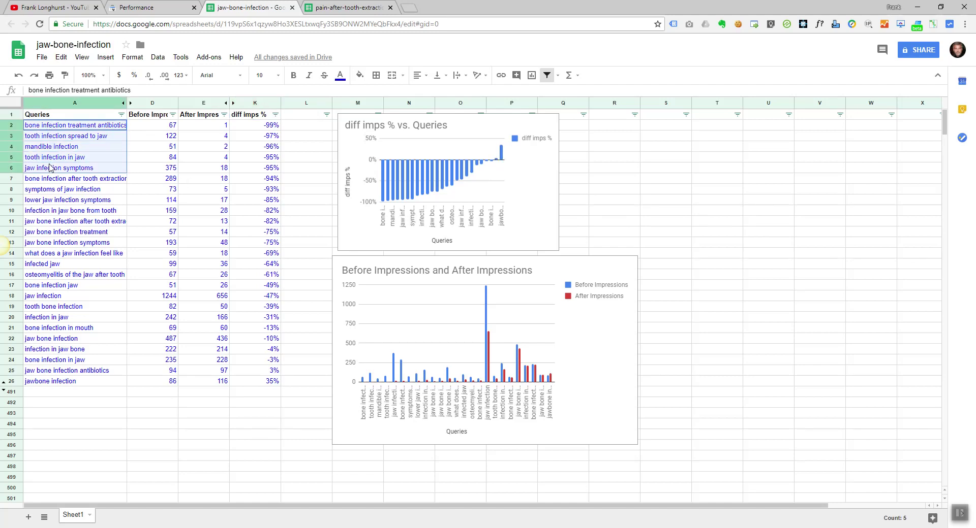
pyautogui.click(413, 201)
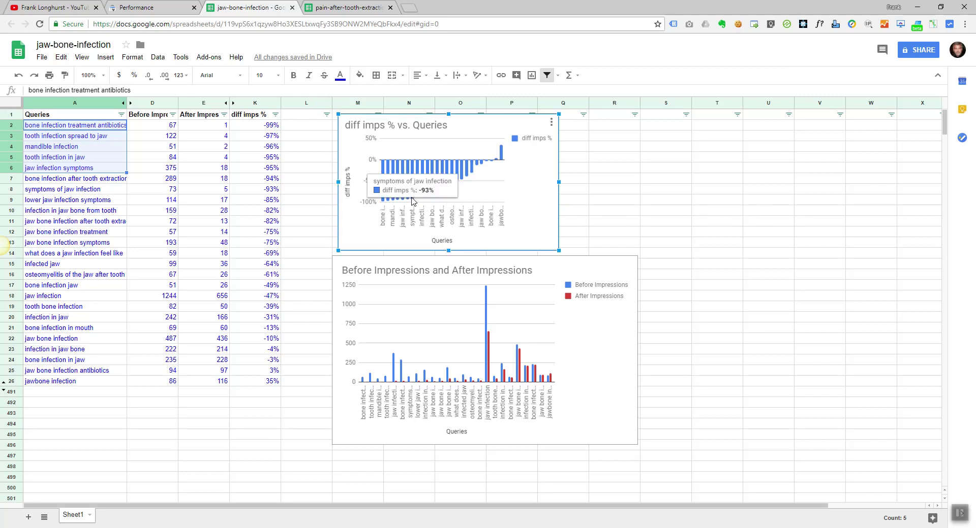
pyautogui.click(42, 128)
pyautogui.moveTo(42, 129); pyautogui.dragTo(258, 191)
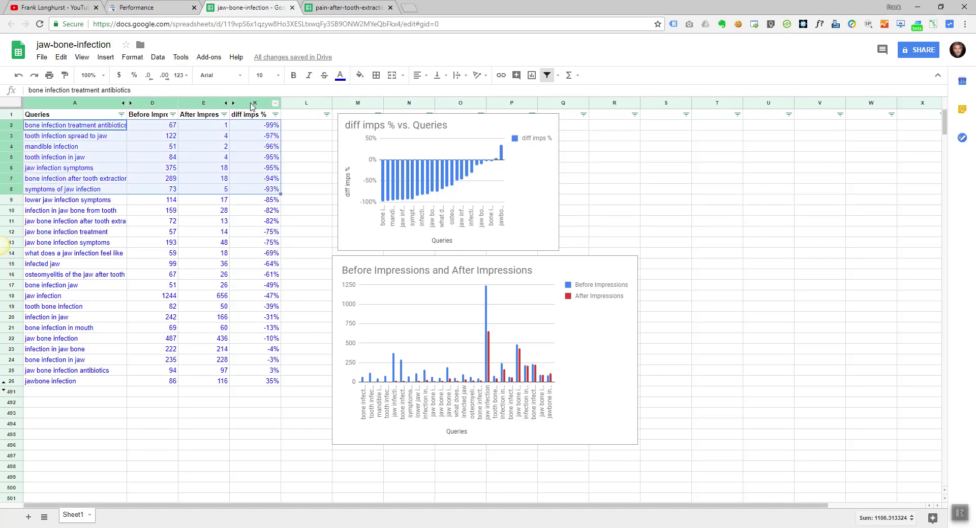
pyautogui.click(340, 76)
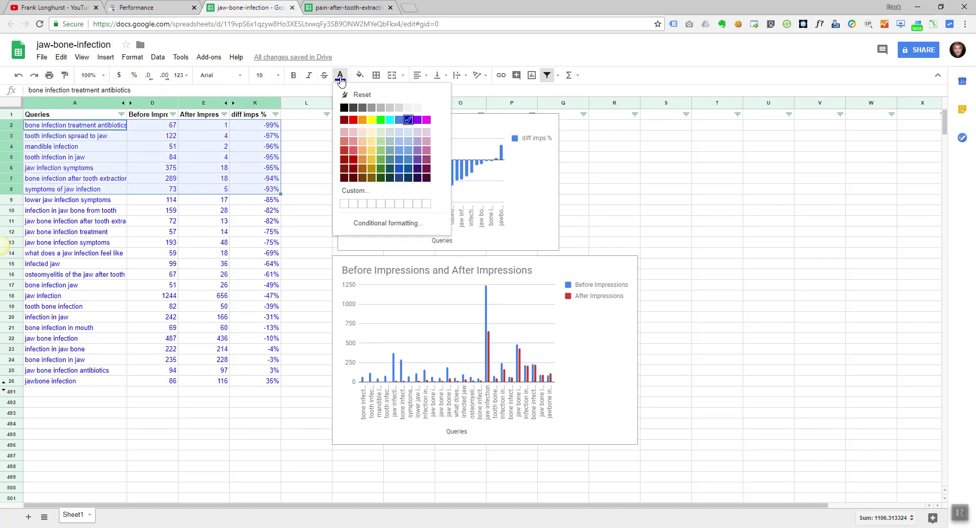
pyautogui.click(354, 121)
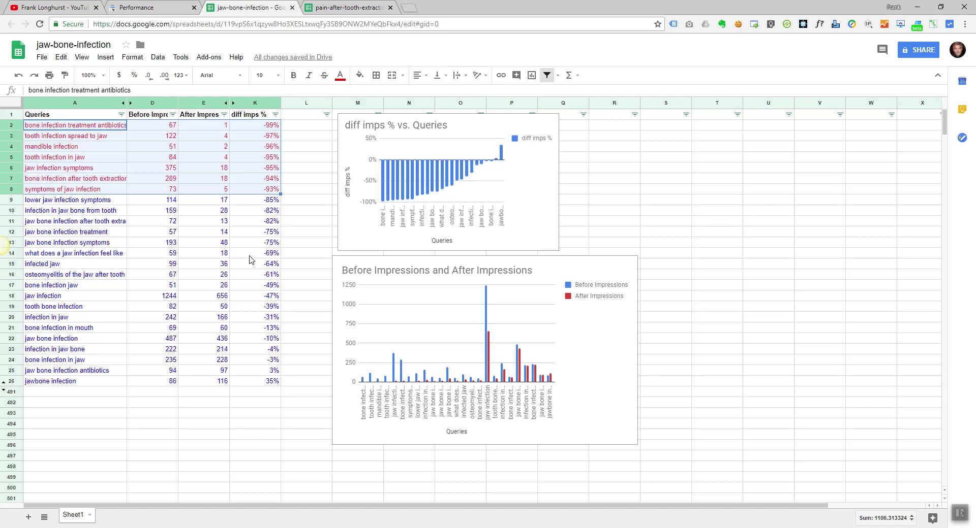
# Check the lower jaw infection symptoms row and sort the sheet by Before Impressions from Z to A.
pyautogui.moveTo(102, 201); pyautogui.dragTo(250, 206)
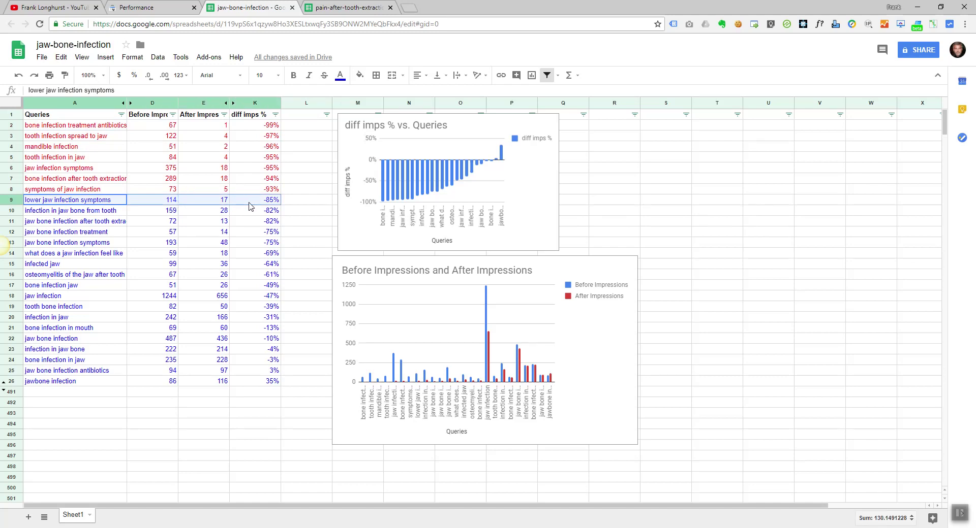
pyautogui.click(304, 202)
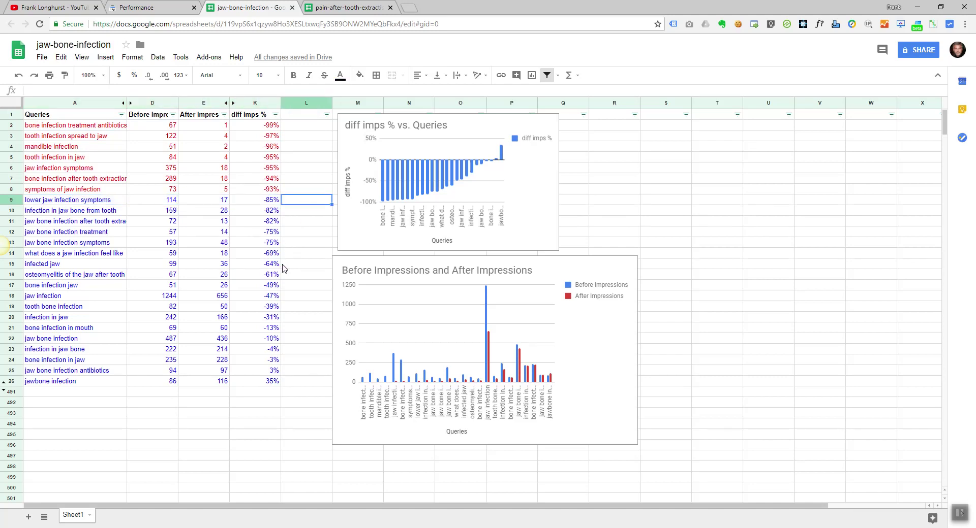
pyautogui.click(173, 115)
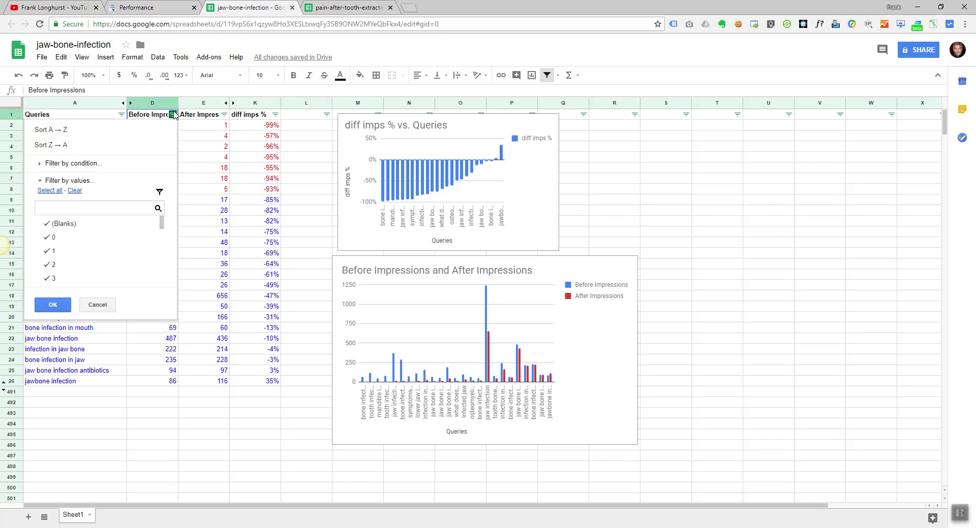
pyautogui.click(125, 147)
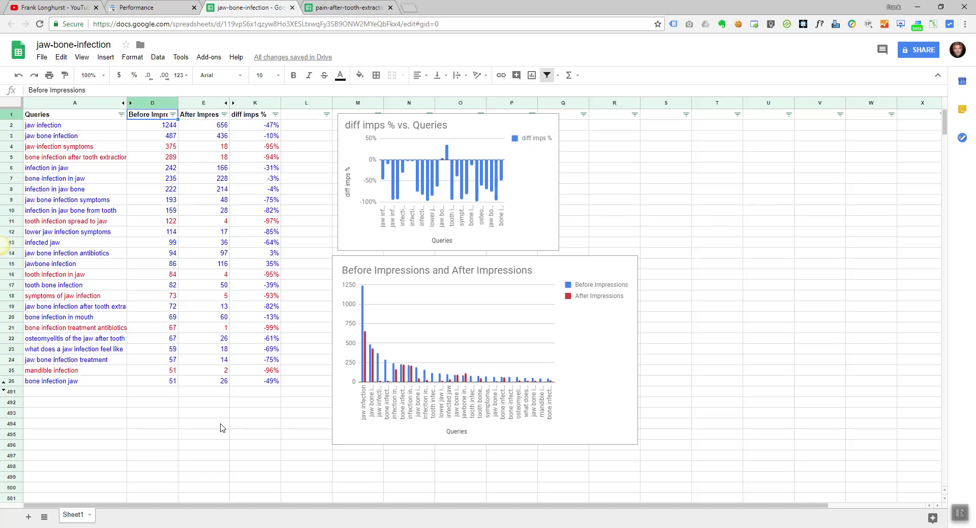
# Search the sheet for "symptoms" to highlight the matching queries.
pyautogui.hotkey('ctrl', 'f')
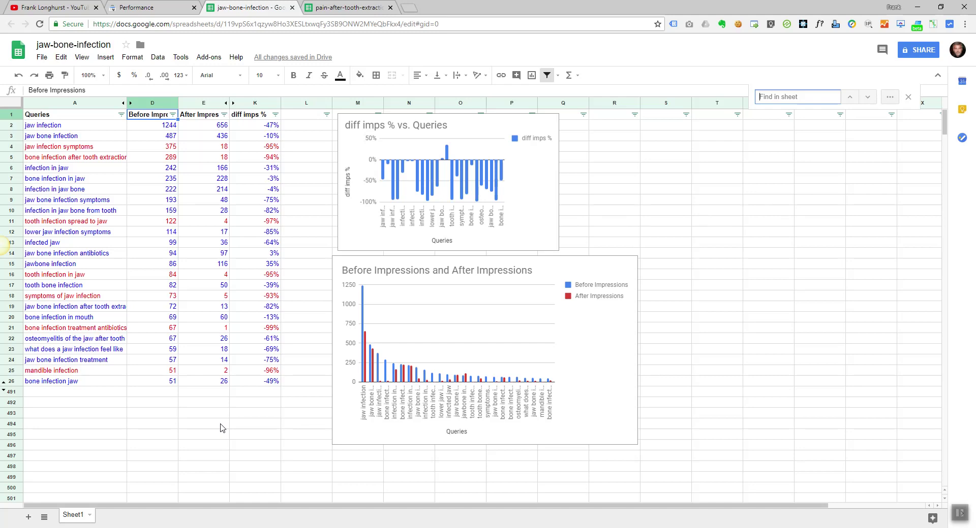
pyautogui.write('symp')
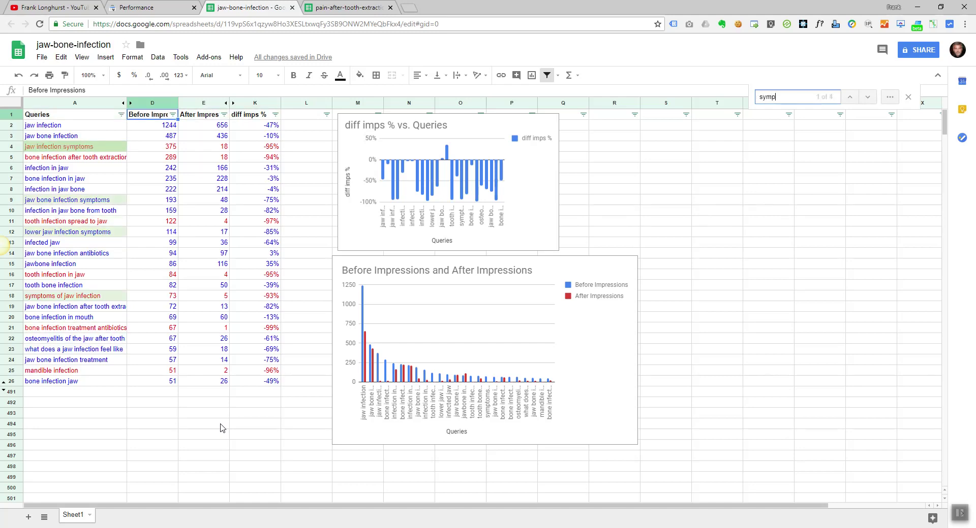
pyautogui.write('to')
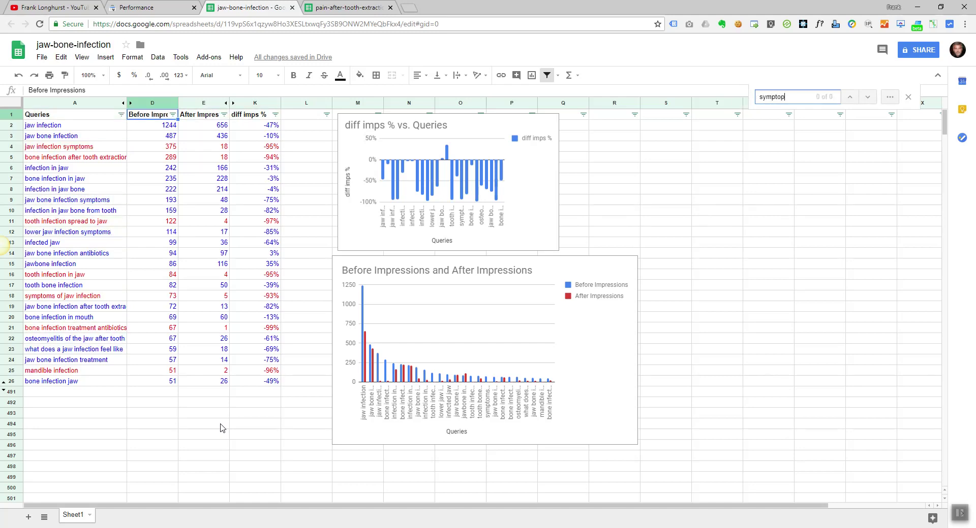
pyautogui.write('ms')
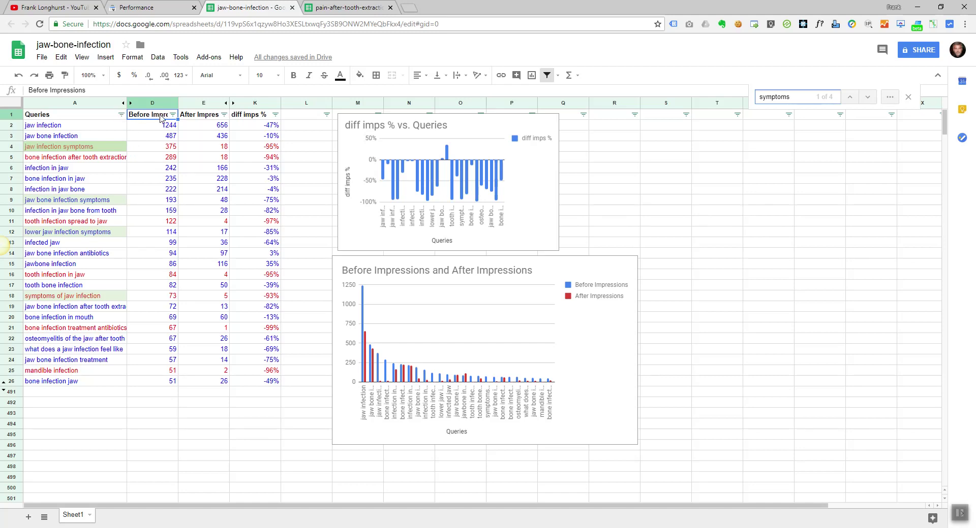
# Re-sort the sheet by diff imps % from A to Z and back by Before Impressions from Z to A.
pyautogui.click(275, 115)
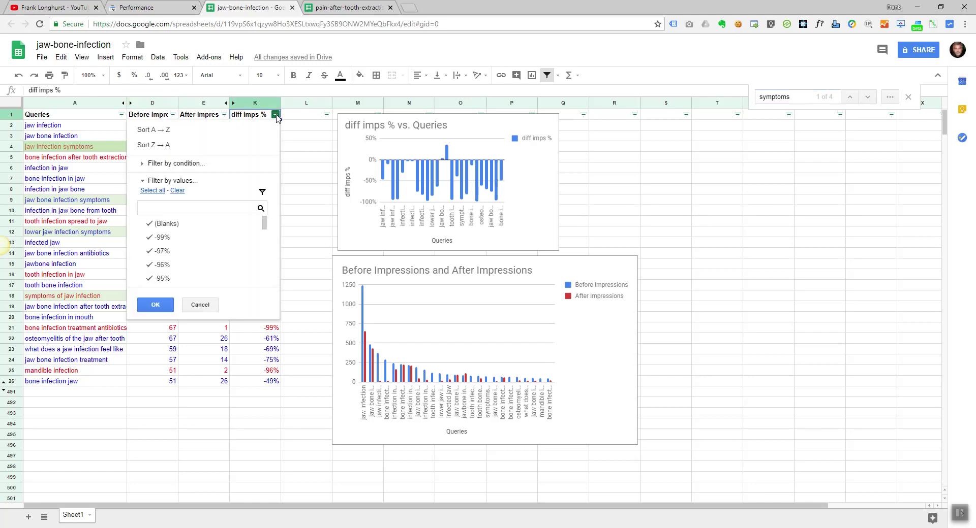
pyautogui.click(170, 131)
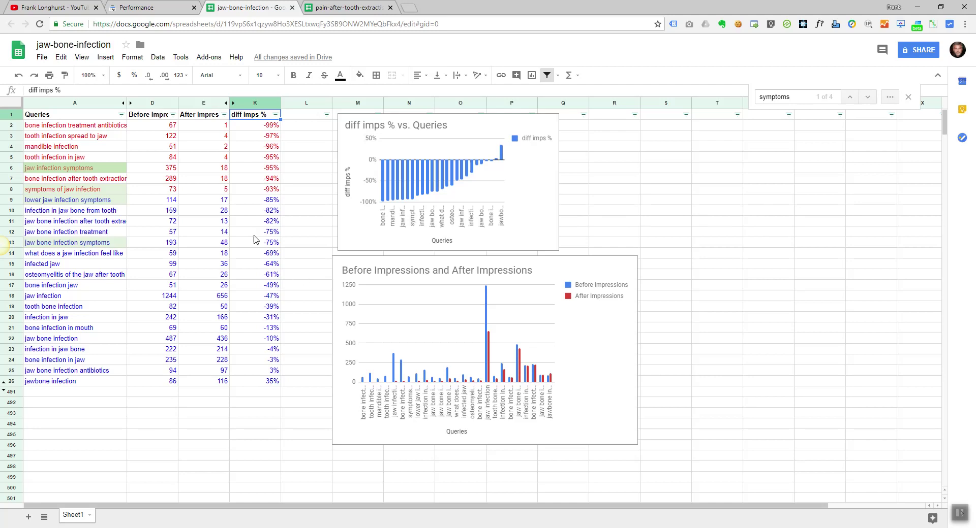
pyautogui.click(172, 114)
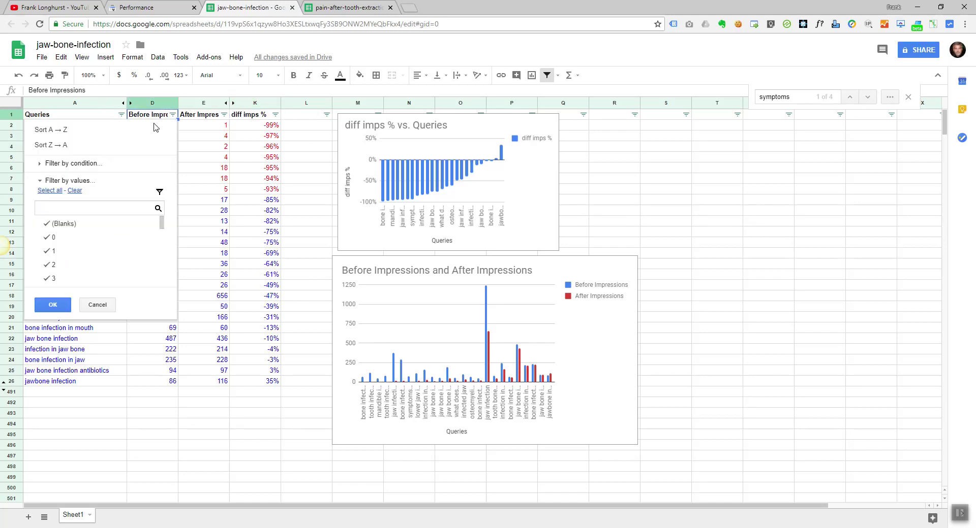
pyautogui.click(143, 145)
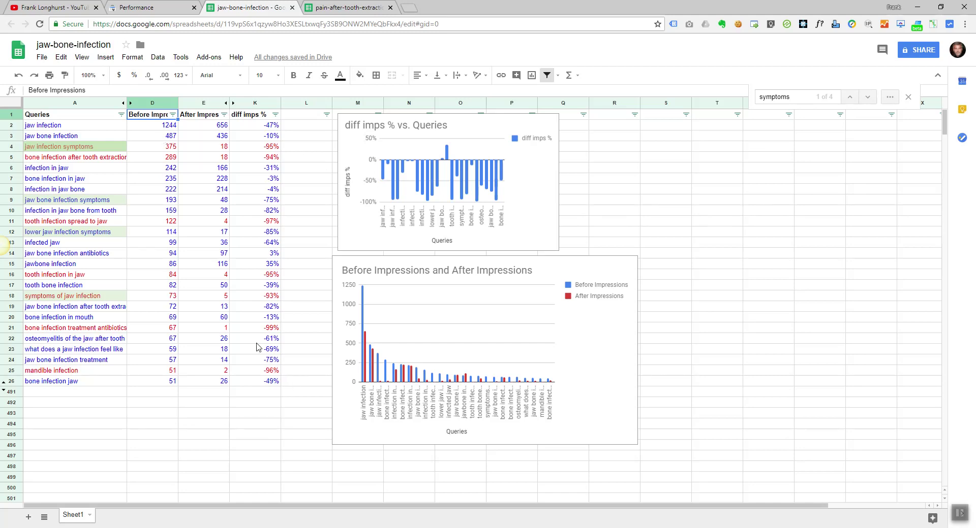
# Switch to Search Console, list the pages in the Performance report and open the live jaw-bone-infection.html page.
pyautogui.click(142, 8)
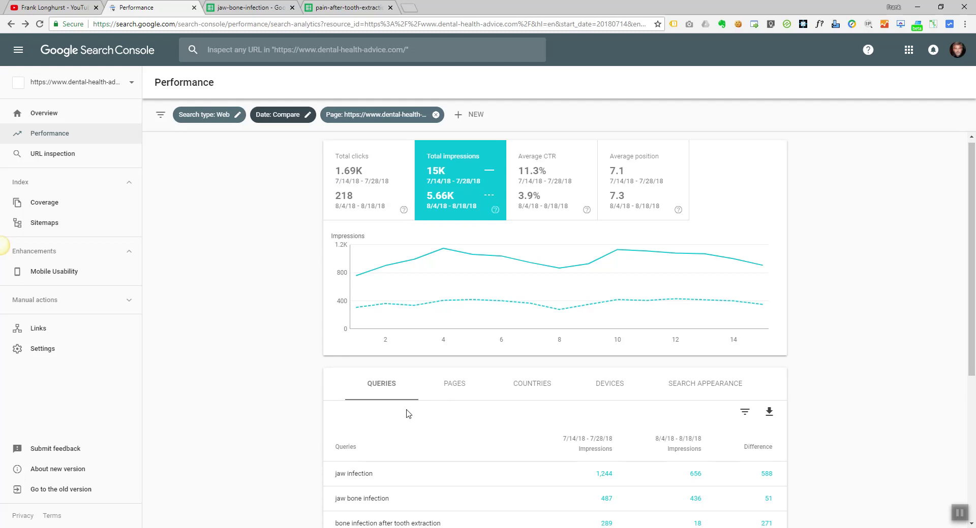
pyautogui.scroll(-1, 409, 413)
pyautogui.click(455, 342)
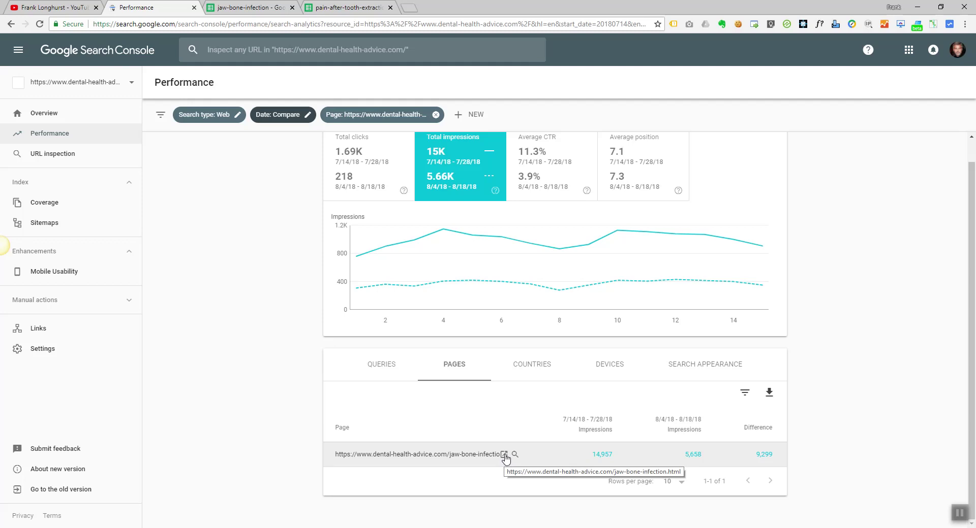
pyautogui.click(504, 455)
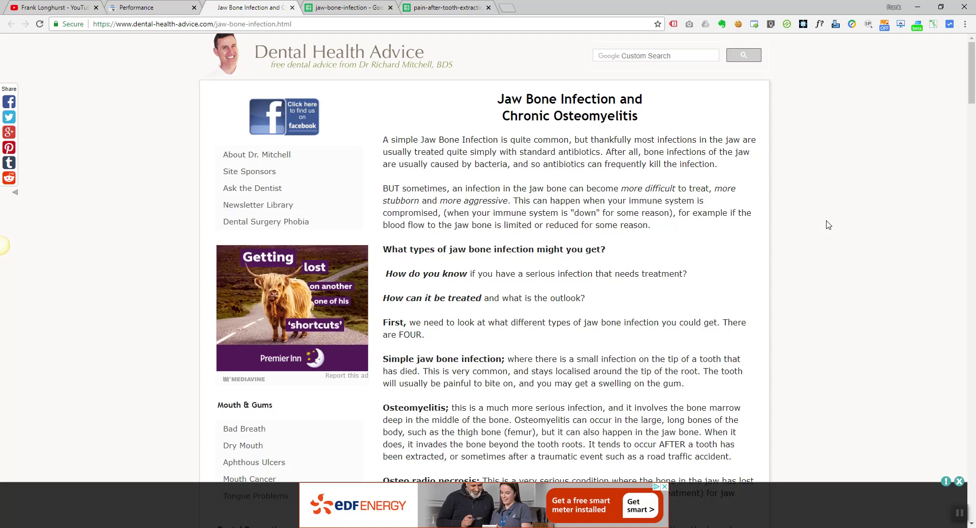
# Search the Jaw Bone Infection web page for the word "symptom".
pyautogui.hotkey('ctrl', 'f')
pyautogui.write('syn')
pyautogui.press('BackSpace')
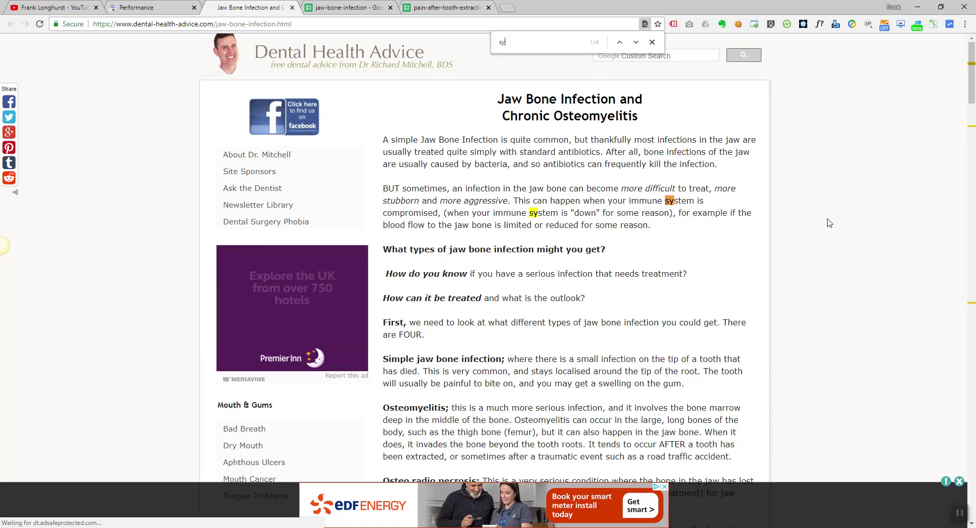
pyautogui.write('mptoo')
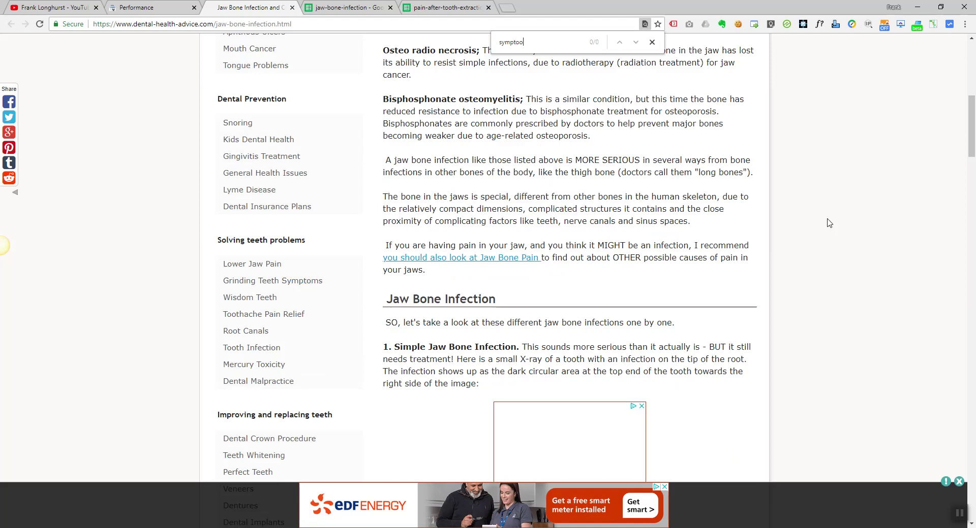
pyautogui.press('BackSpace')
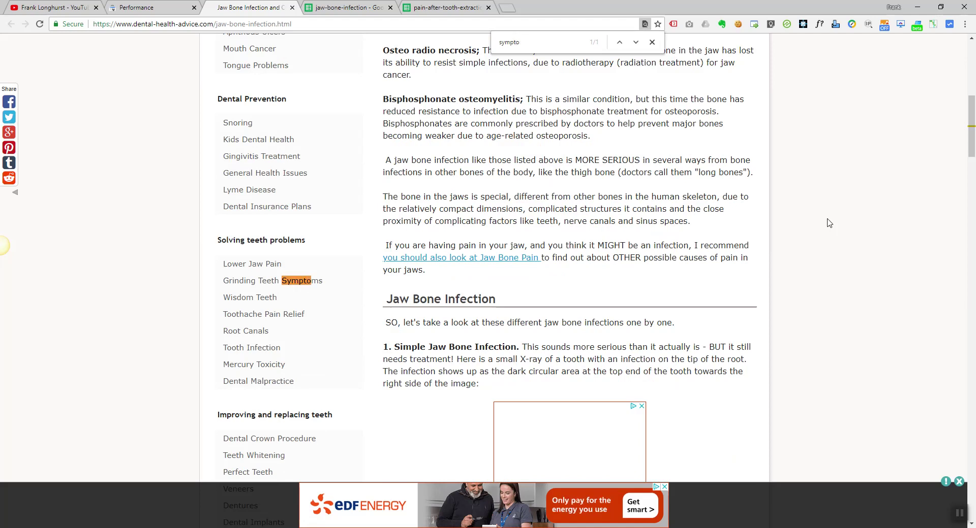
pyautogui.write('m')
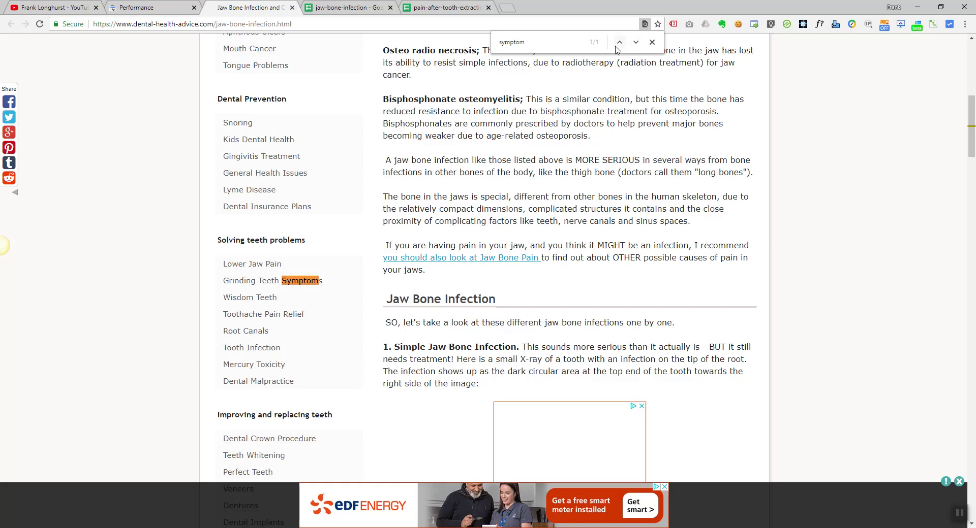
# Examine the article's content down to the signs listed under "How do you know if you have a jaw bone infection?", highlighting that list.
pyautogui.scroll(9, 599, 275)
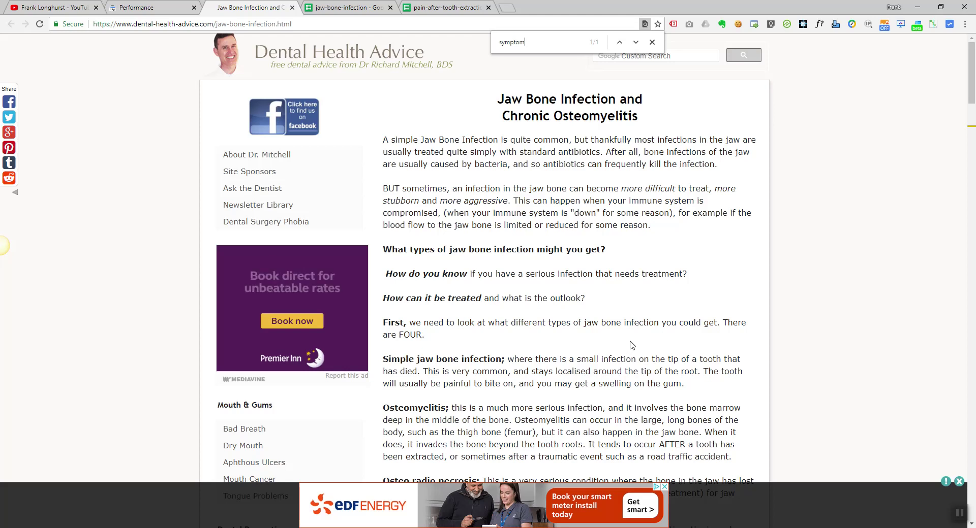
pyautogui.scroll(-9, 632, 345)
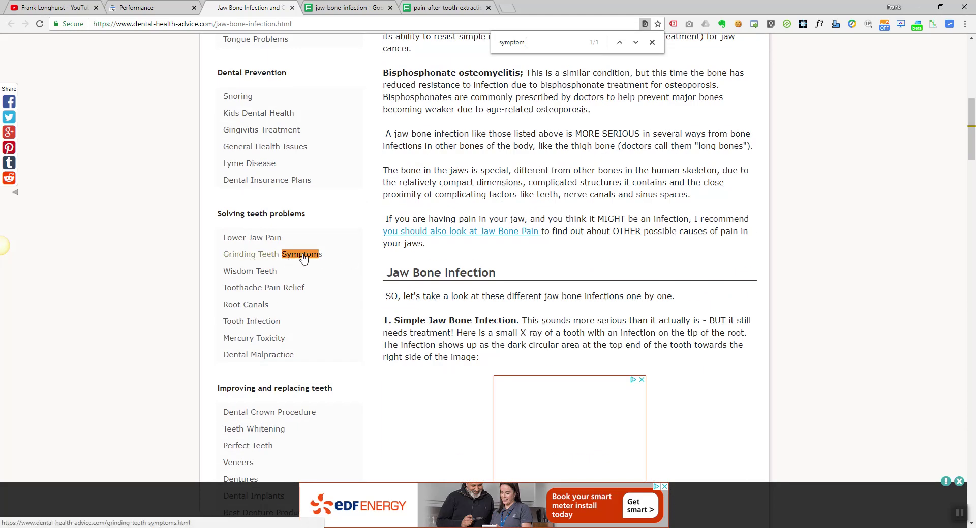
pyautogui.scroll(-2, 756, 332)
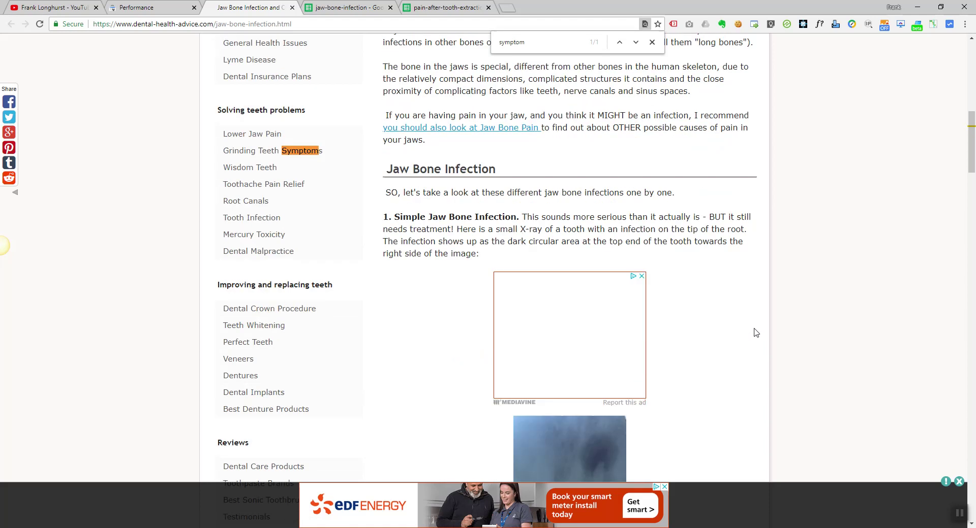
pyautogui.scroll(-10, 756, 332)
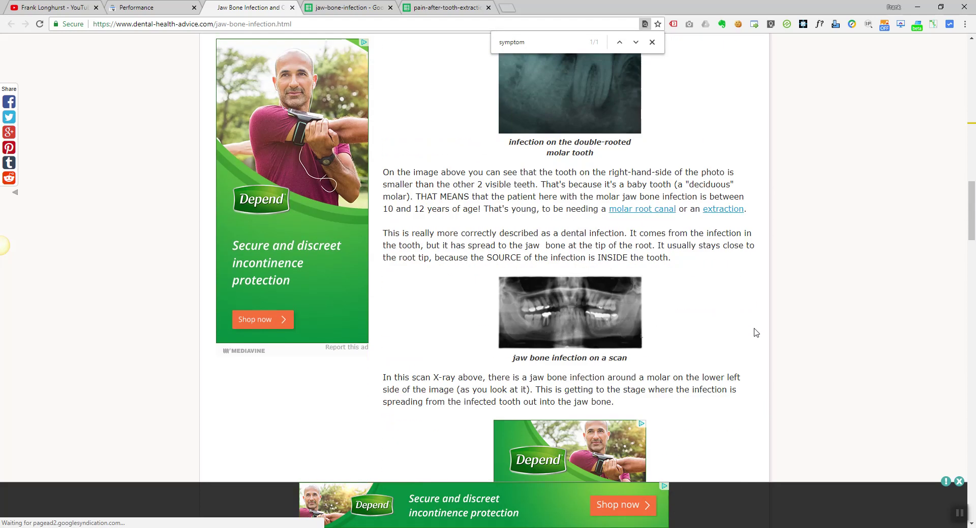
pyautogui.scroll(-16, 755, 332)
pyautogui.scroll(-12, 755, 333)
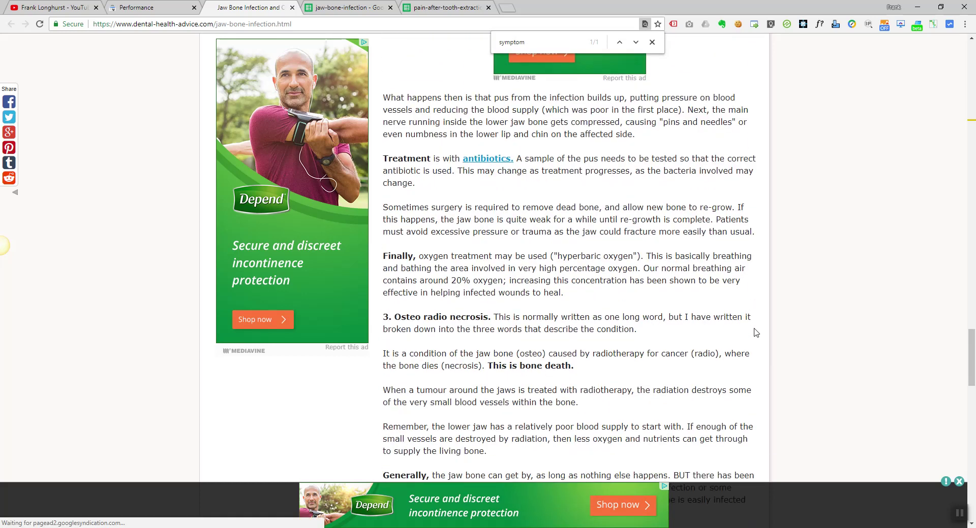
pyautogui.scroll(-3, 756, 333)
pyautogui.scroll(-3, 756, 332)
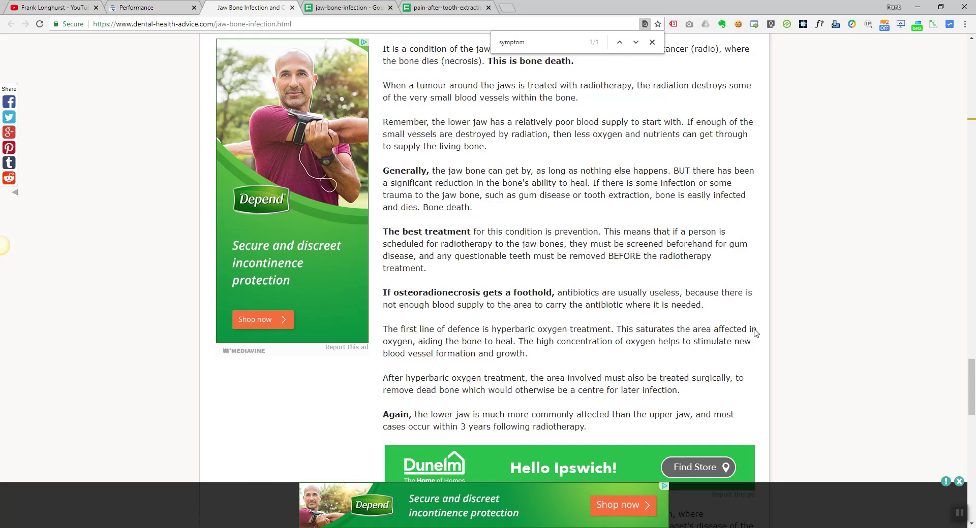
pyautogui.scroll(-4, 756, 333)
pyautogui.scroll(-7, 755, 332)
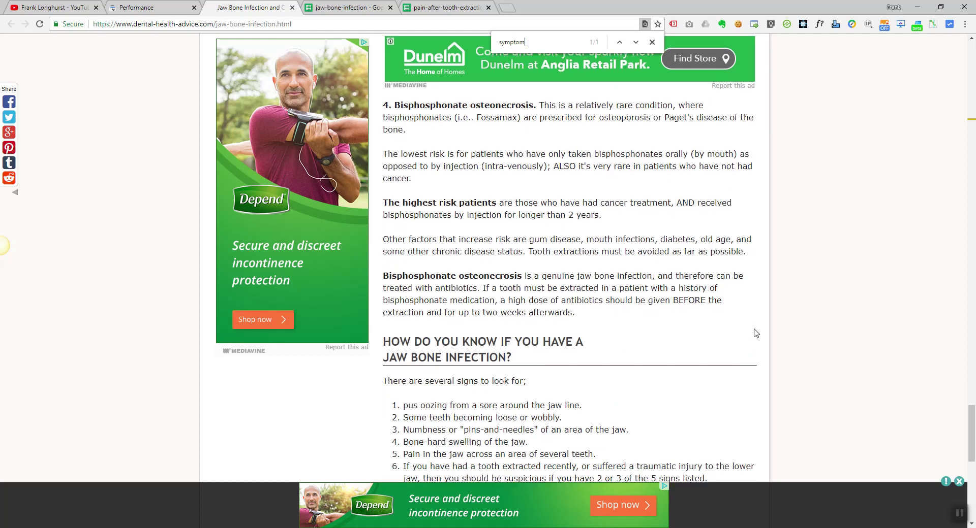
pyautogui.scroll(-1, 755, 333)
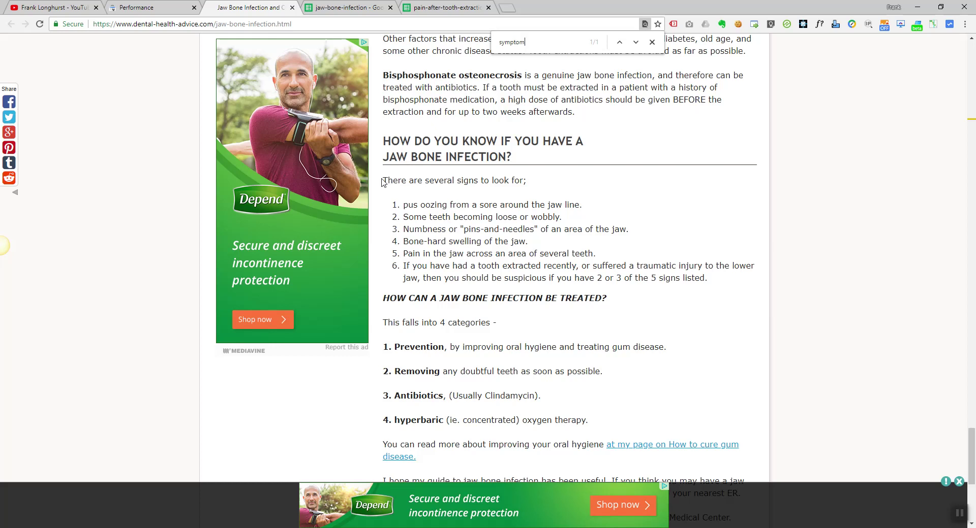
pyautogui.moveTo(384, 179); pyautogui.dragTo(726, 287)
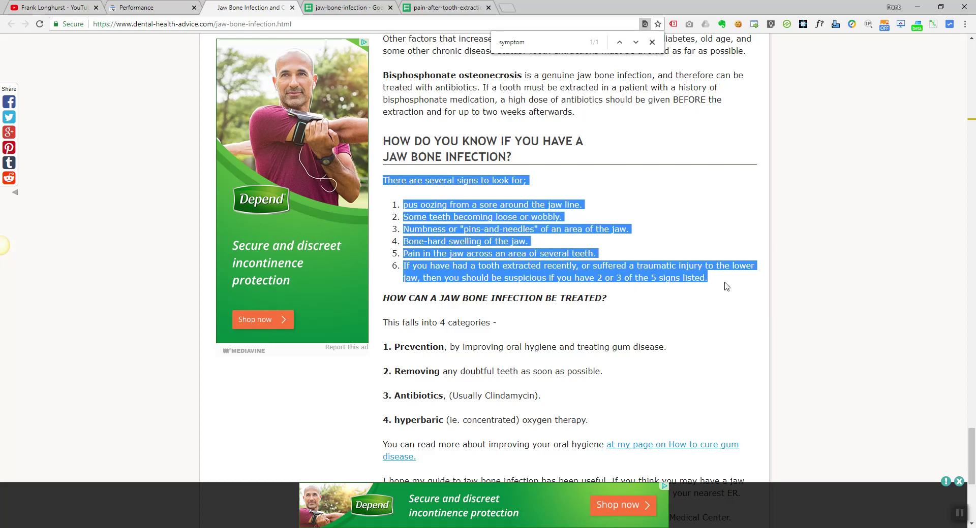
pyautogui.click(729, 288)
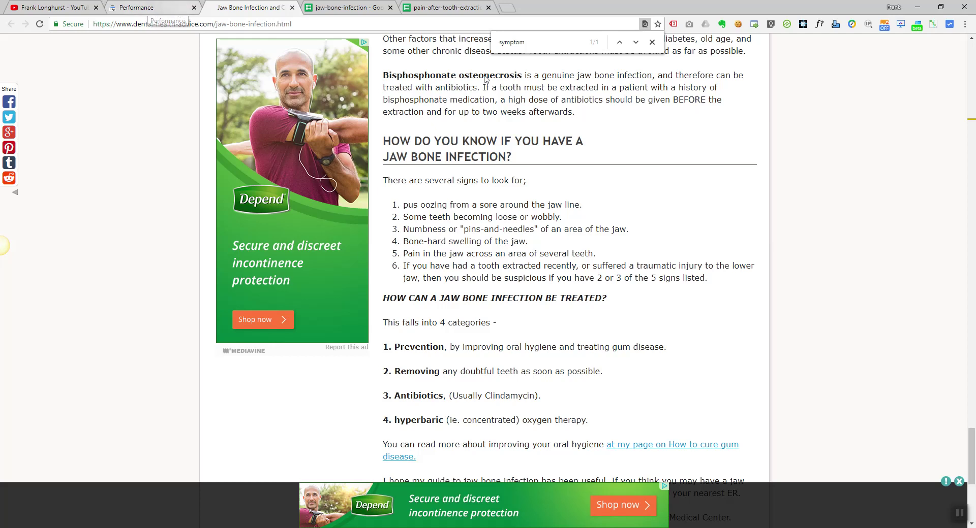
# Glance at the Search Console report and return to the jaw-bone-infection sheet to review the highlighted symptoms queries.
pyautogui.click(145, 11)
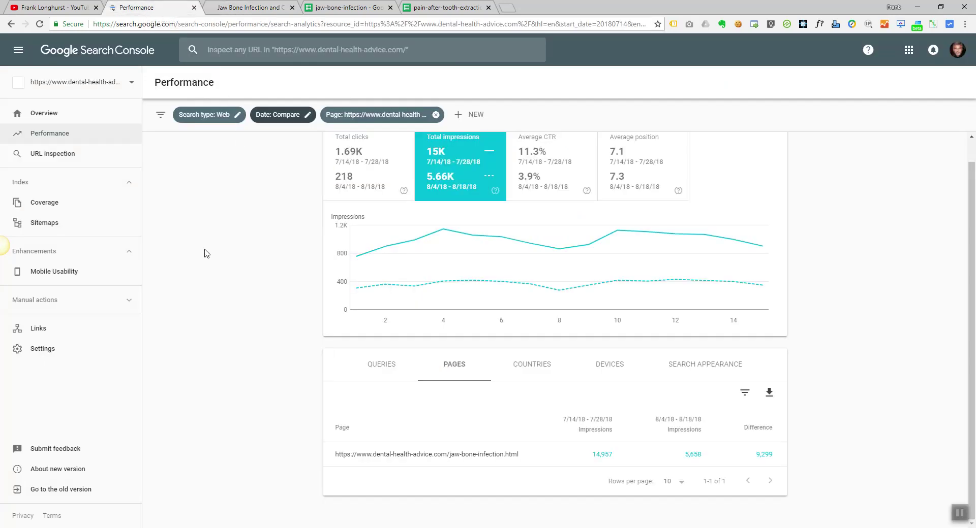
pyautogui.click(353, 8)
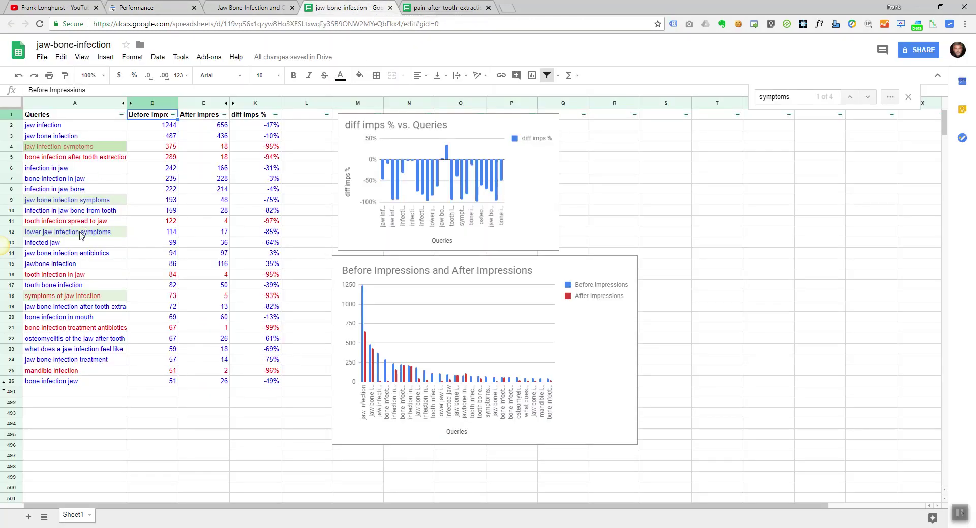
pyautogui.moveTo(964, 519)
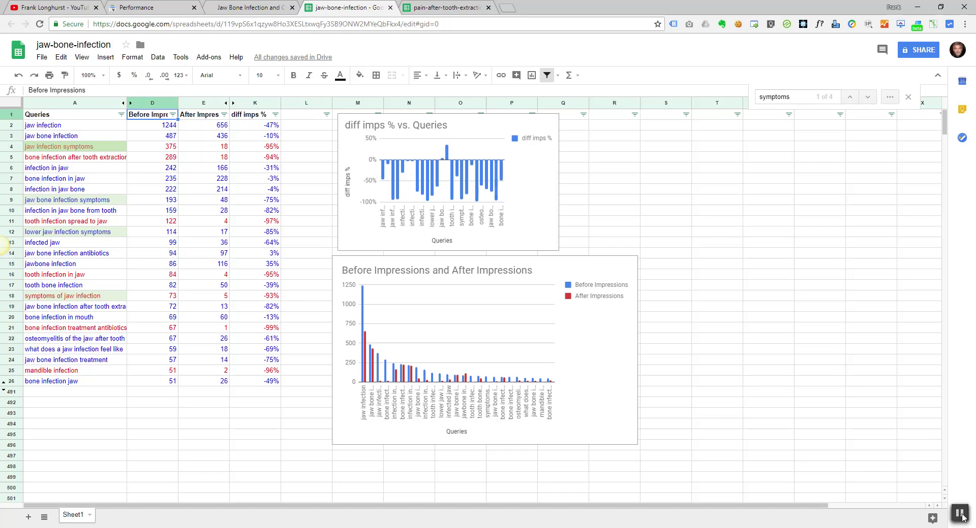
pyautogui.click(792, 339)
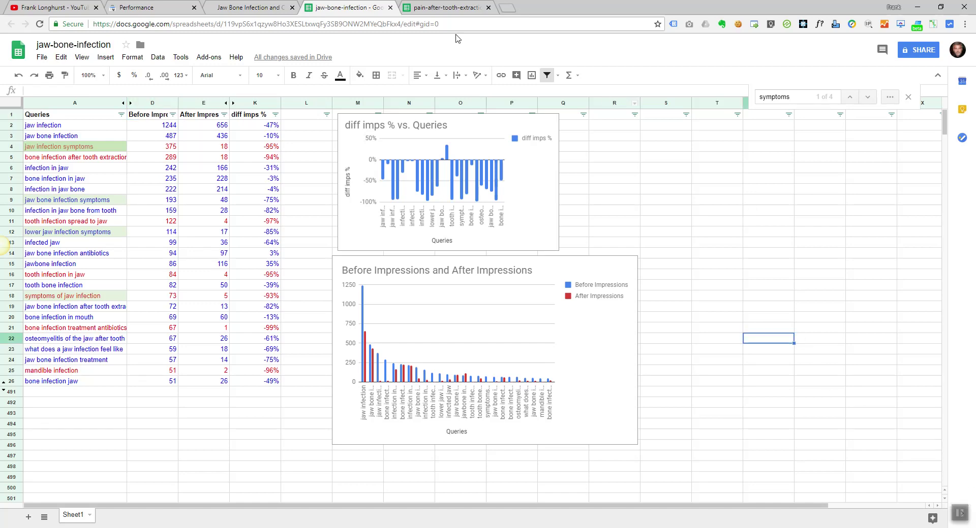
# Switch to Search Console and remove the page filter from the Performance report.
pyautogui.click(126, 8)
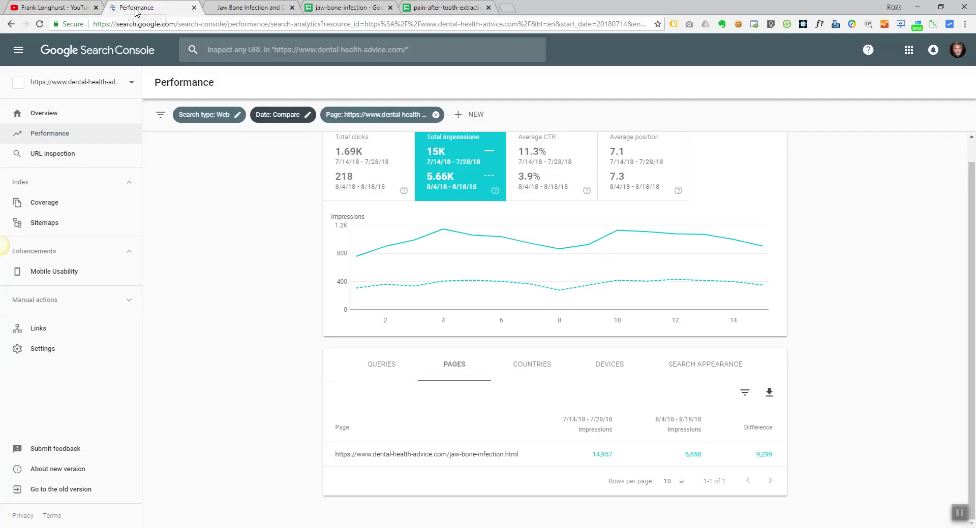
pyautogui.click(435, 115)
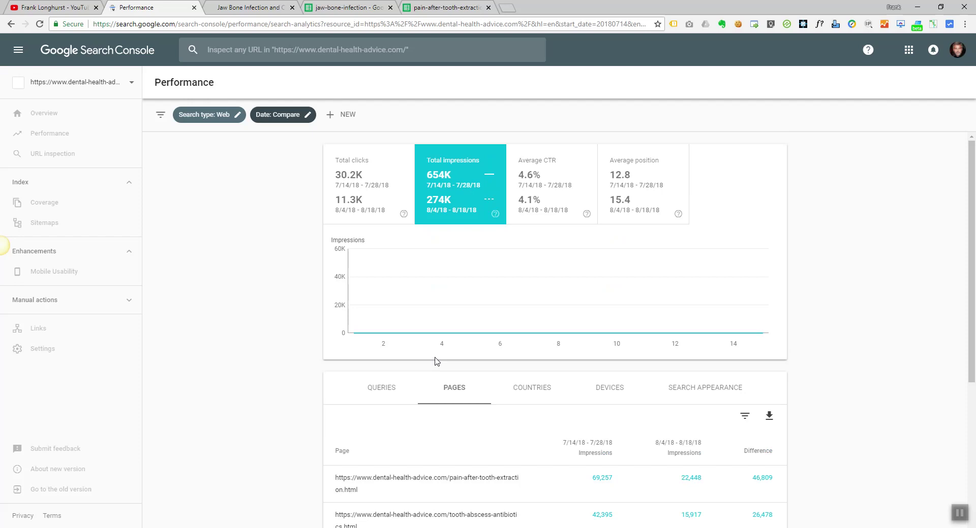
# Show 100 rows per page in the Pages table and sort it by 7/14/18 - 7/28/18 impressions in descending order.
pyautogui.scroll(-3, 436, 358)
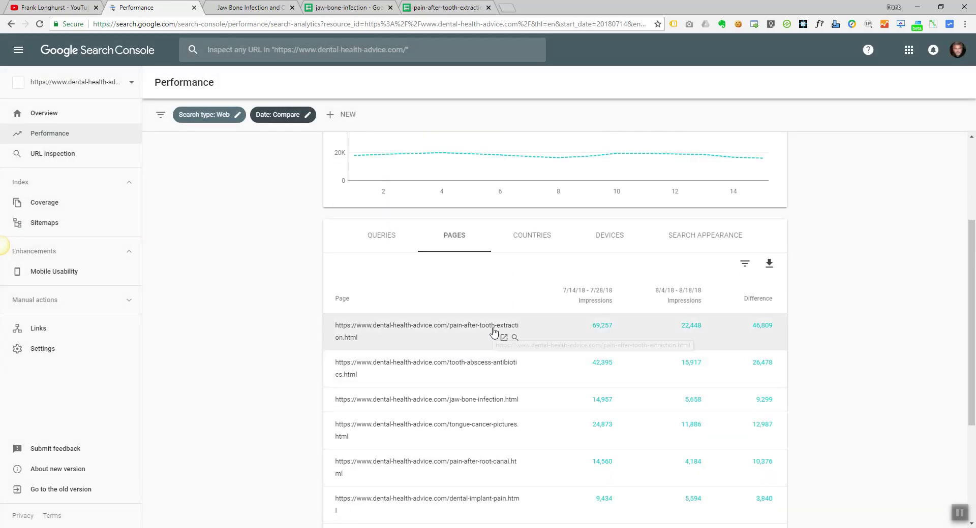
pyautogui.scroll(-2, 503, 374)
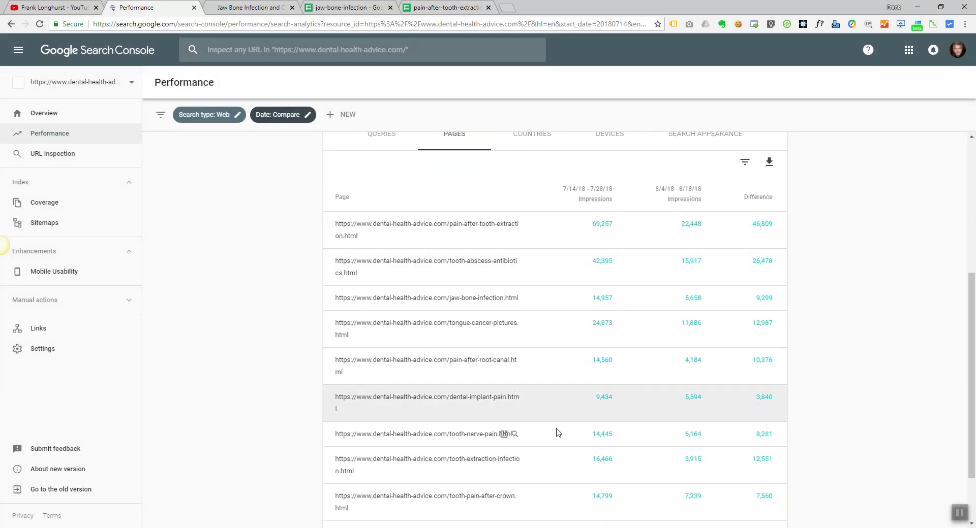
pyautogui.scroll(-1, 558, 433)
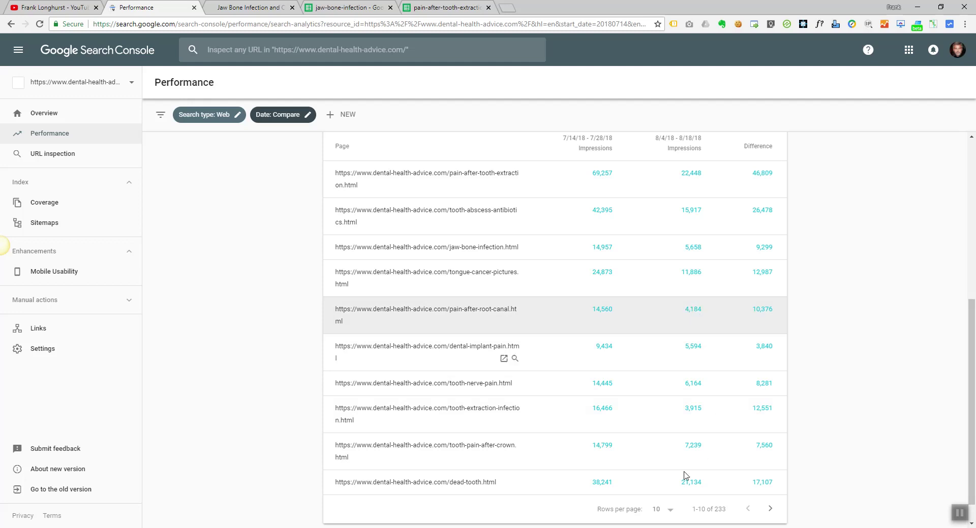
pyautogui.click(671, 511)
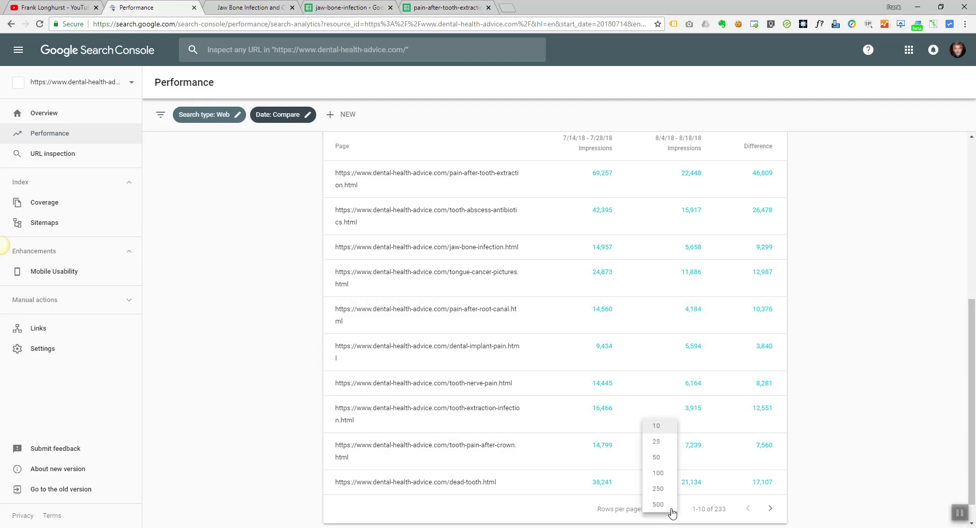
pyautogui.click(663, 488)
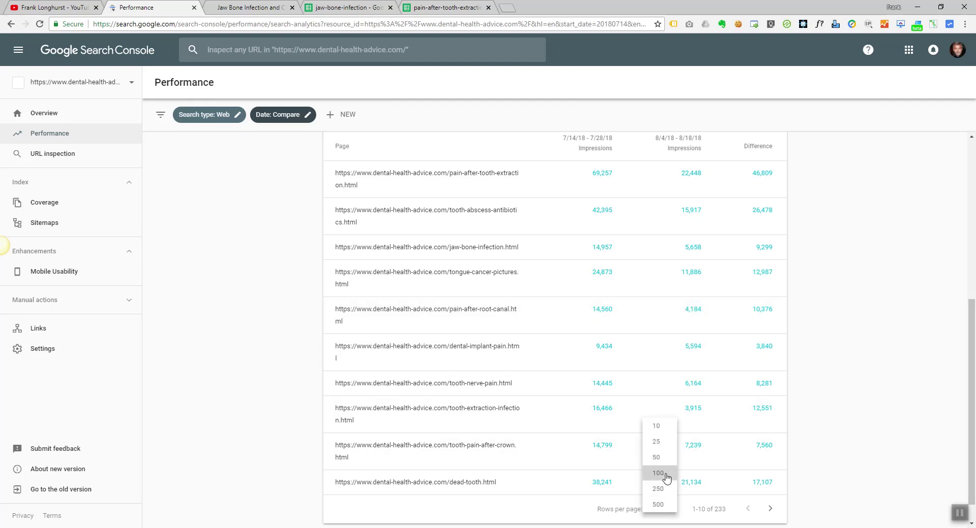
pyautogui.scroll(5, 864, 404)
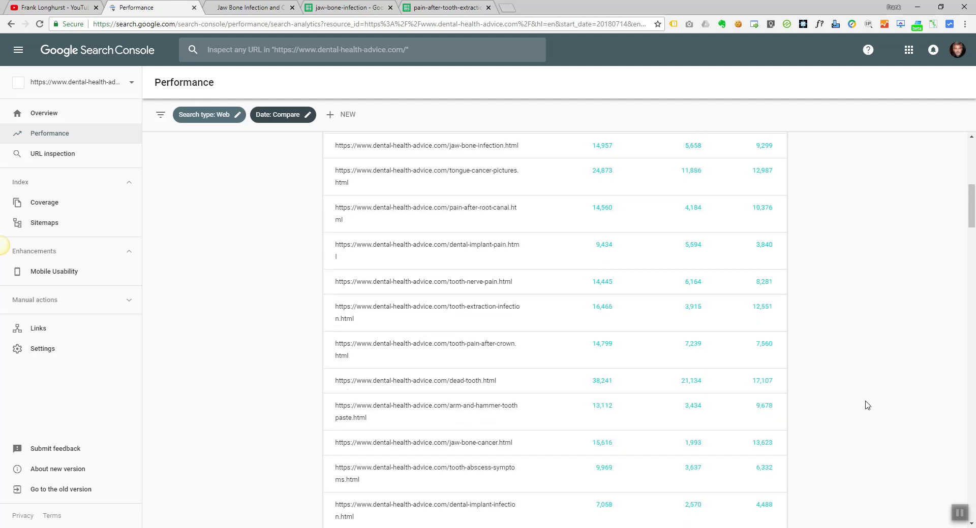
pyautogui.click(584, 397)
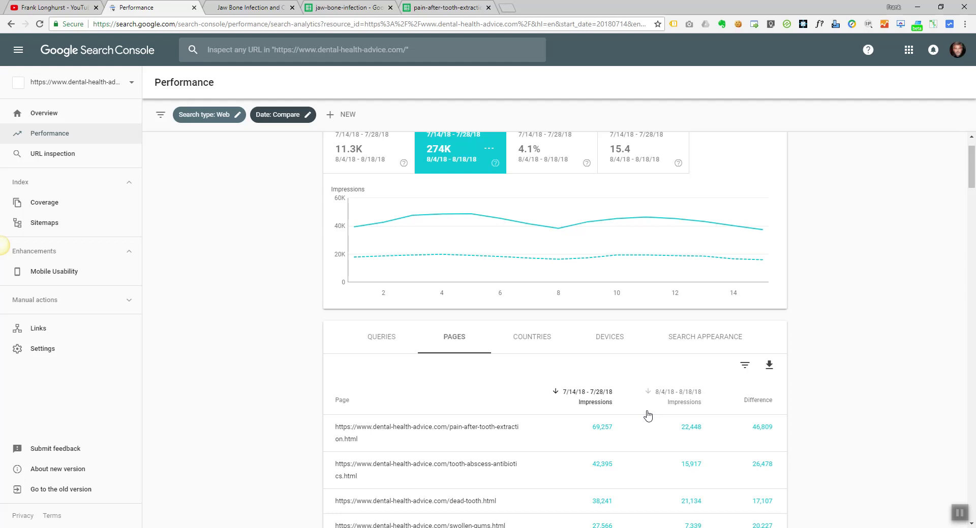
# Filter the Performance report to the tongue-ulcers.html page and show its queries, checking the URL in the page filter.
pyautogui.scroll(-2, 648, 415)
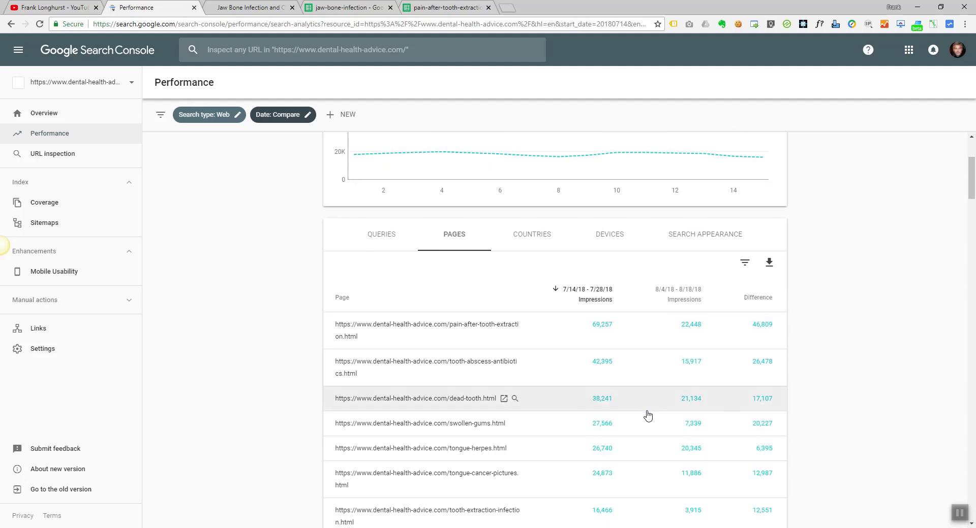
pyautogui.scroll(-2, 647, 416)
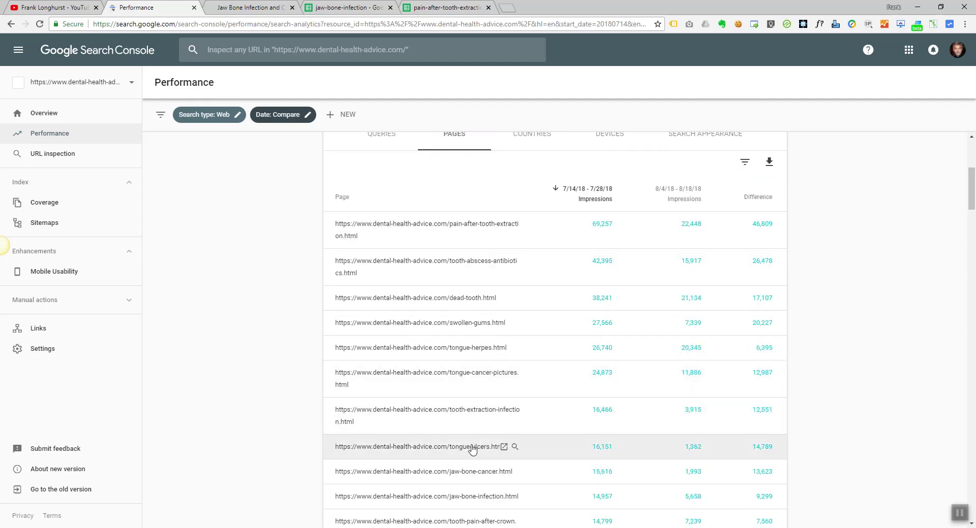
pyautogui.click(471, 448)
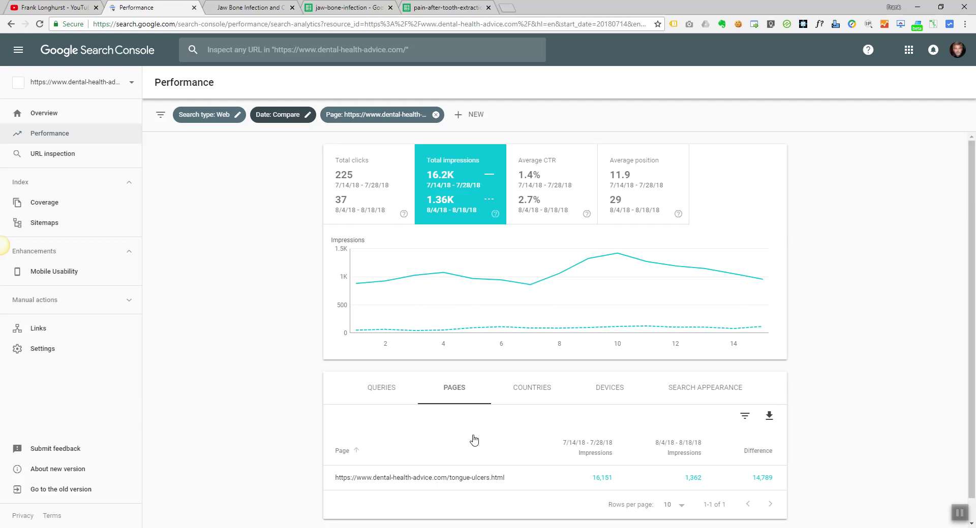
pyautogui.click(382, 389)
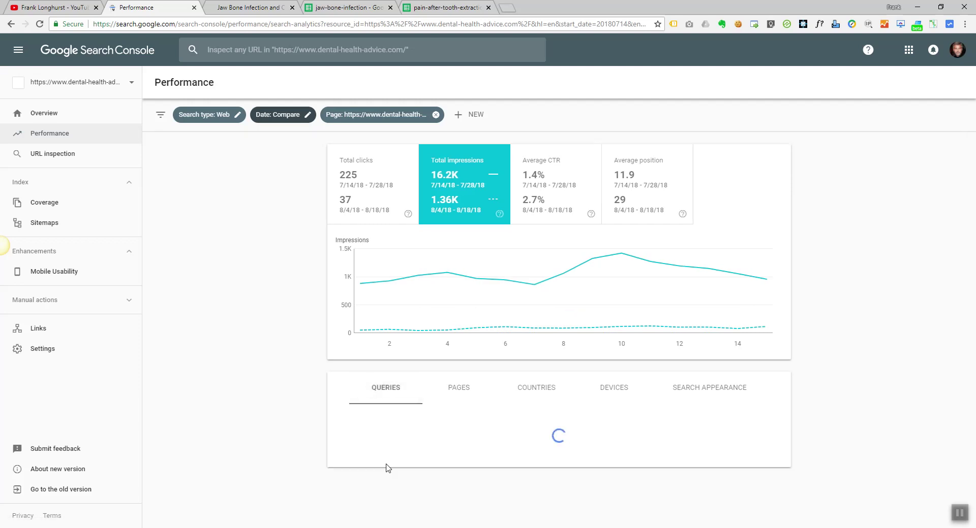
pyautogui.click(385, 116)
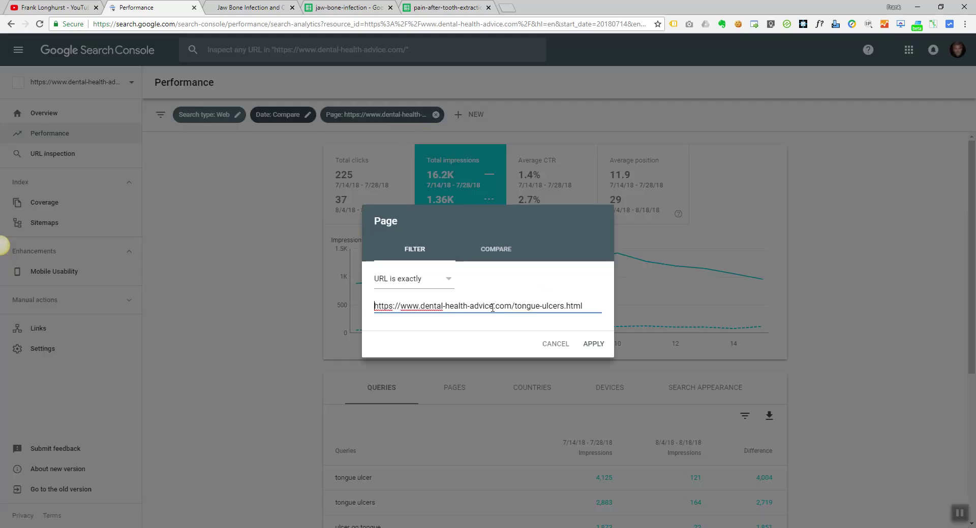
pyautogui.click(563, 344)
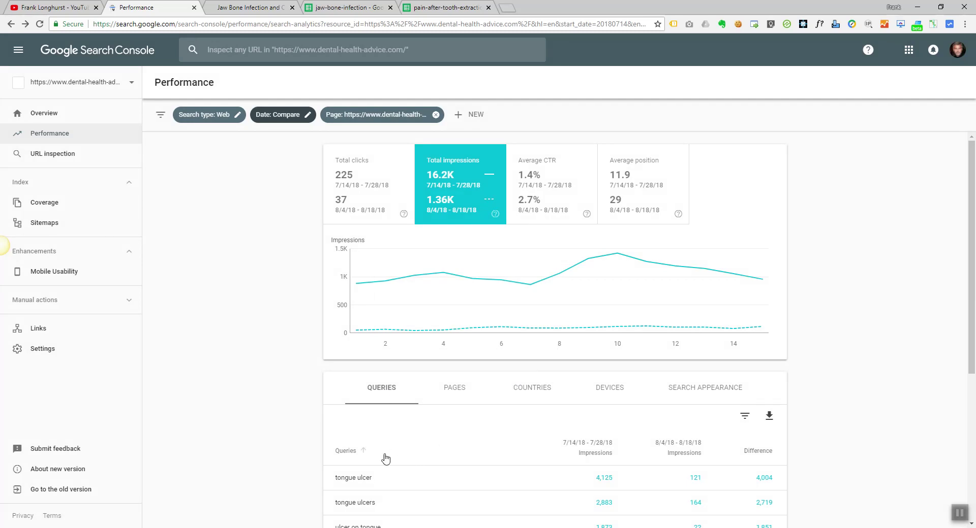
# Sort the tongue-ulcers queries by 7/14/18 - 7/28/18 impressions and export them to Google Sheets.
pyautogui.click(591, 450)
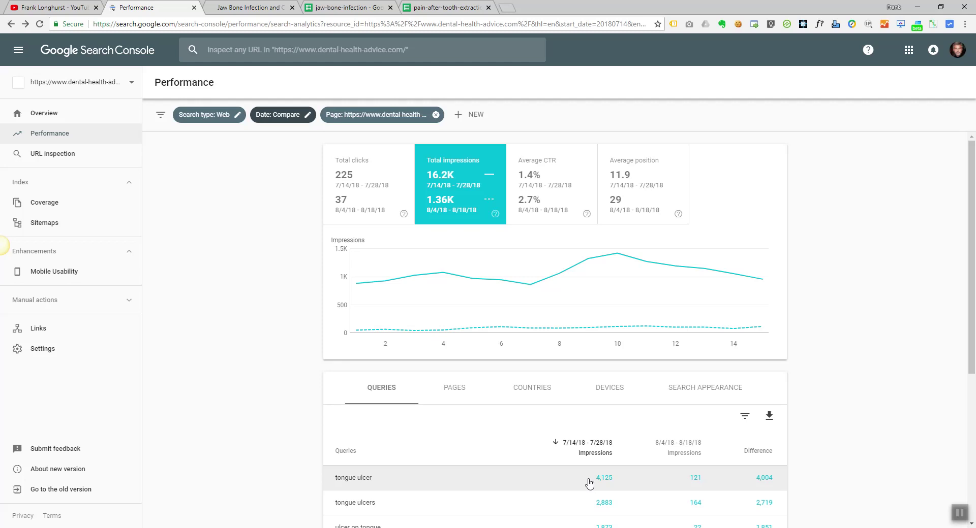
pyautogui.click(769, 418)
pyautogui.click(777, 465)
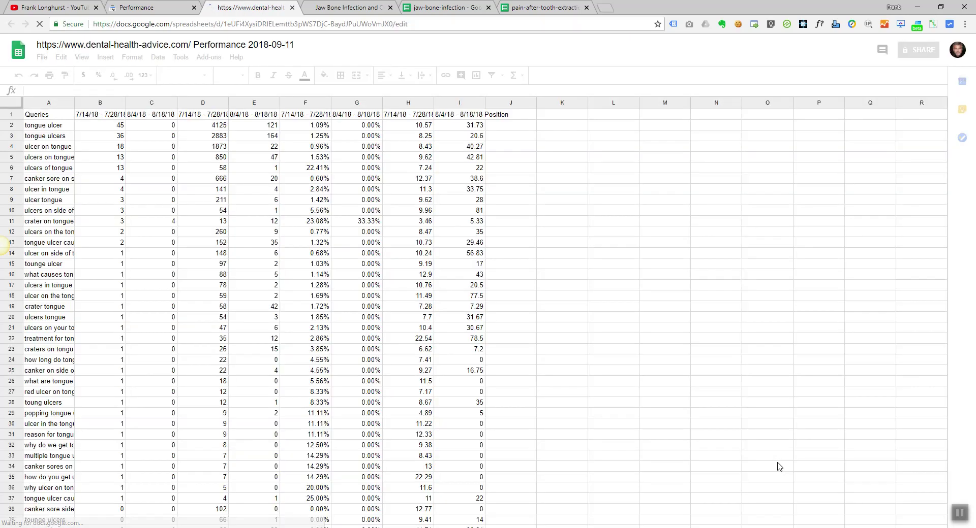
# Hide columns B-C and columns F-I in the exported sheet, leaving only the queries and impressions data.
pyautogui.moveTo(110, 104); pyautogui.dragTo(148, 105)
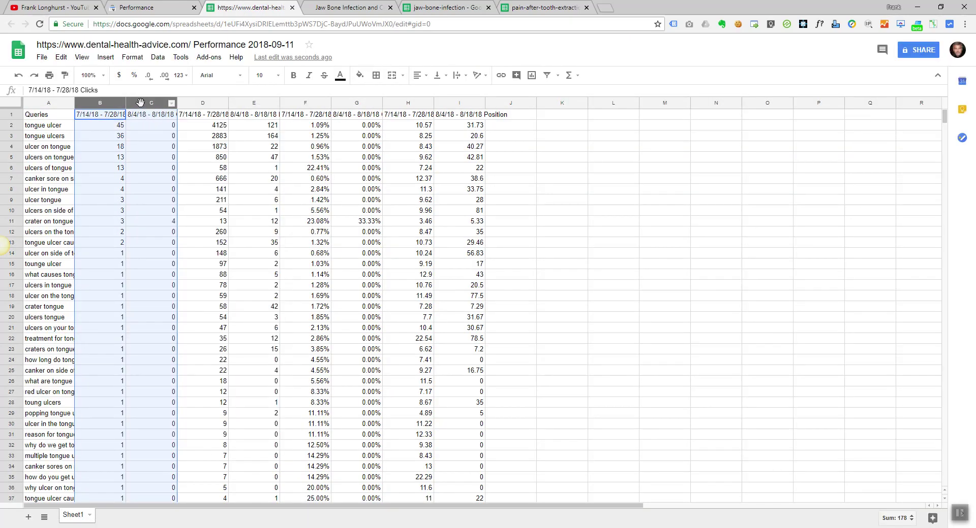
pyautogui.rightClick(141, 104)
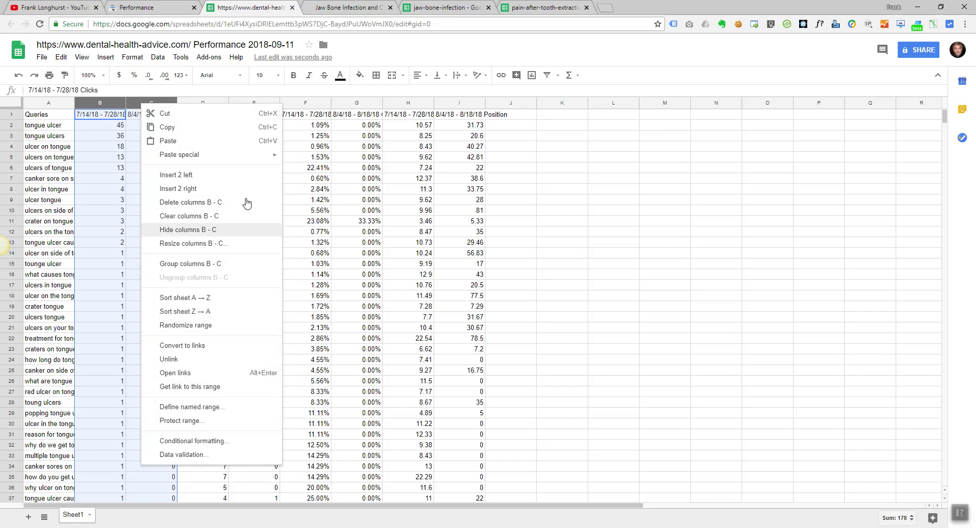
pyautogui.click(246, 229)
pyautogui.moveTo(212, 105); pyautogui.dragTo(353, 106)
pyautogui.rightClick(354, 107)
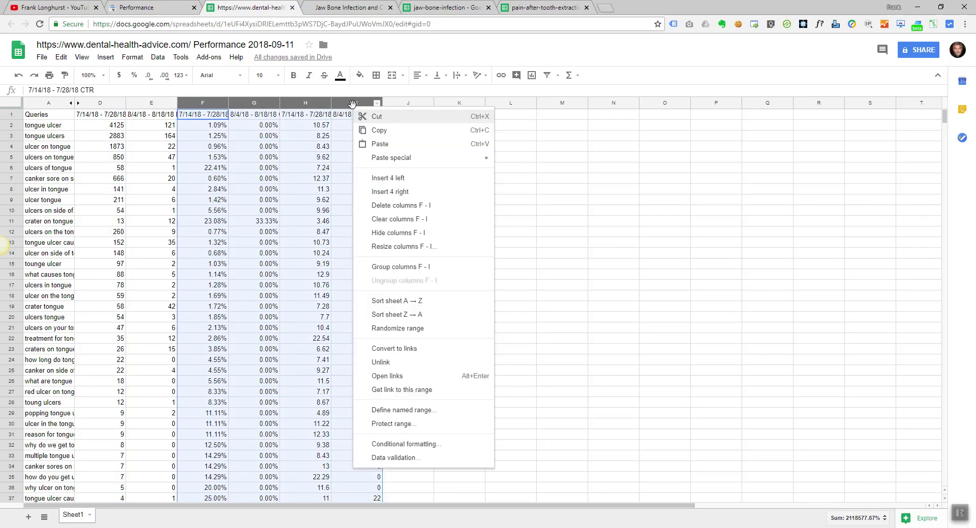
pyautogui.click(384, 237)
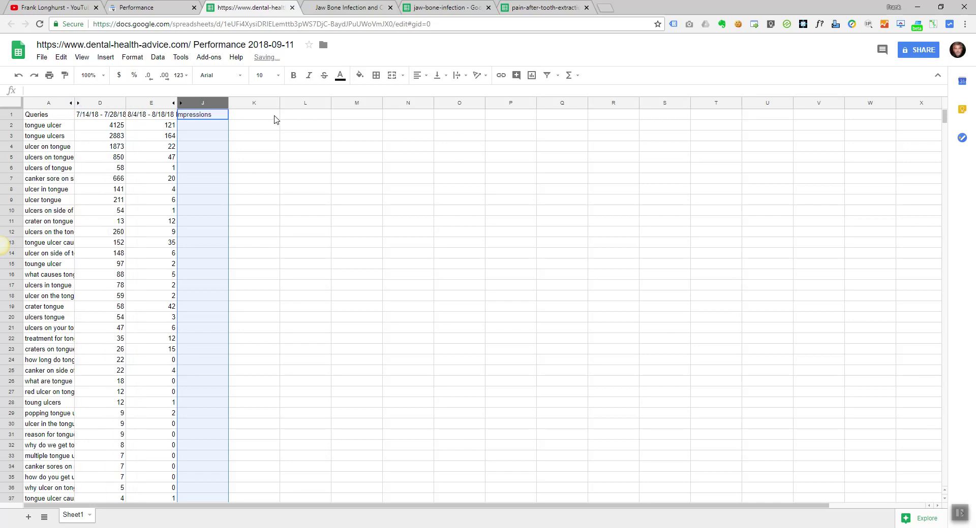
# Widen the Queries column to fit its text and enter the header "diff imps %" in J1.
pyautogui.moveTo(125, 98); pyautogui.dragTo(135, 101)
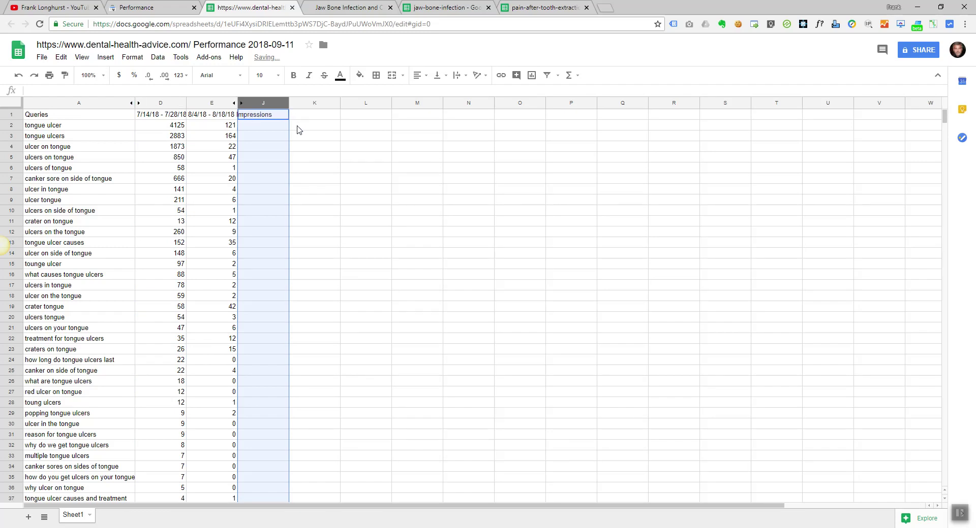
pyautogui.click(269, 127)
pyautogui.click(267, 116)
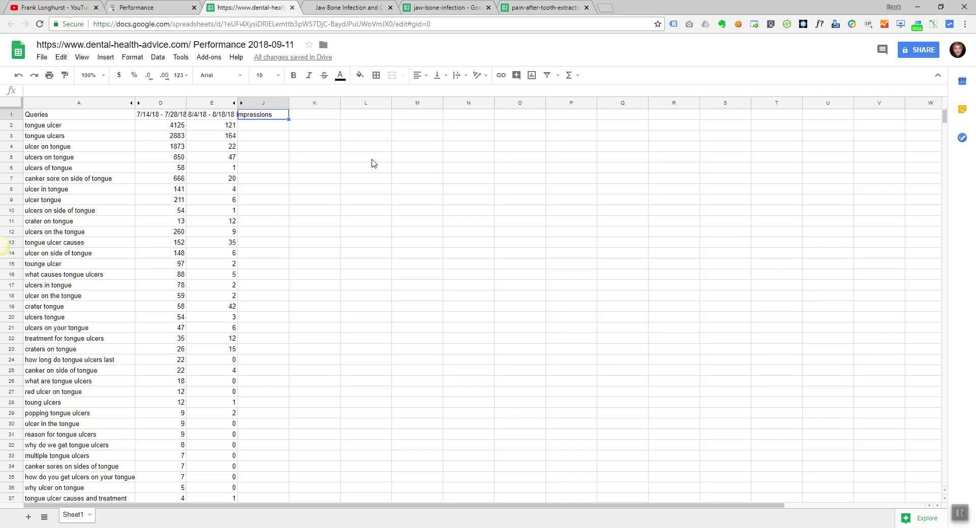
pyautogui.write('diff imps %')
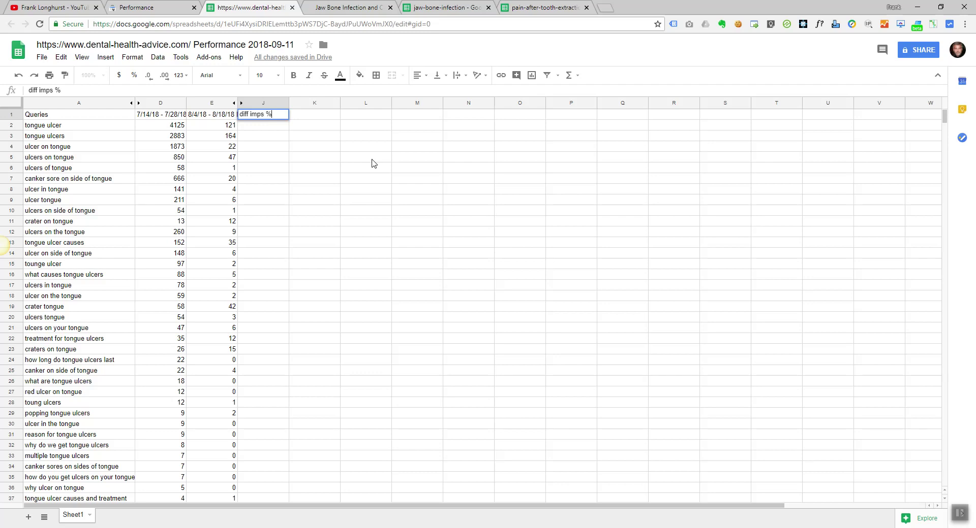
pyautogui.press('Return')
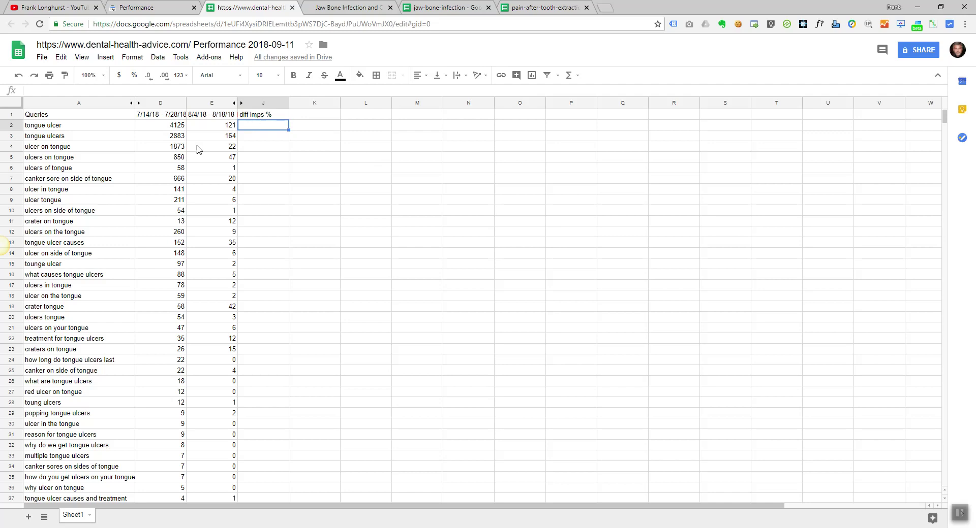
# Create a filter on the whole sheet and sort the 7/14/18 - 7/28/18 Impressions column Z → A.
pyautogui.click(9, 103)
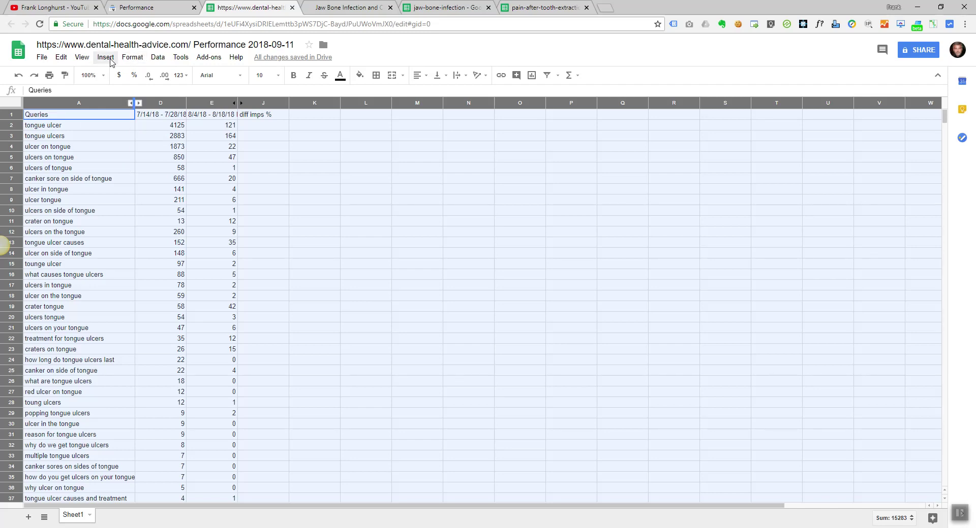
pyautogui.click(158, 57)
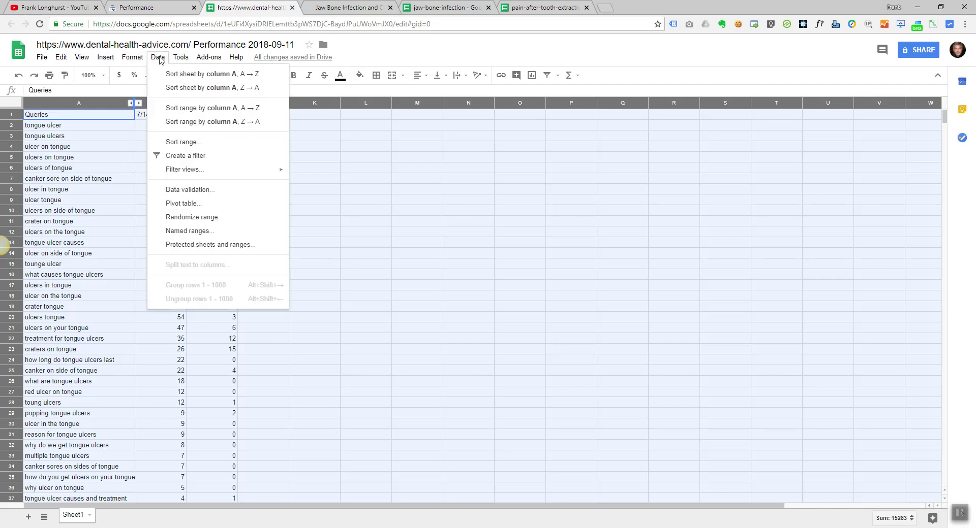
pyautogui.click(183, 156)
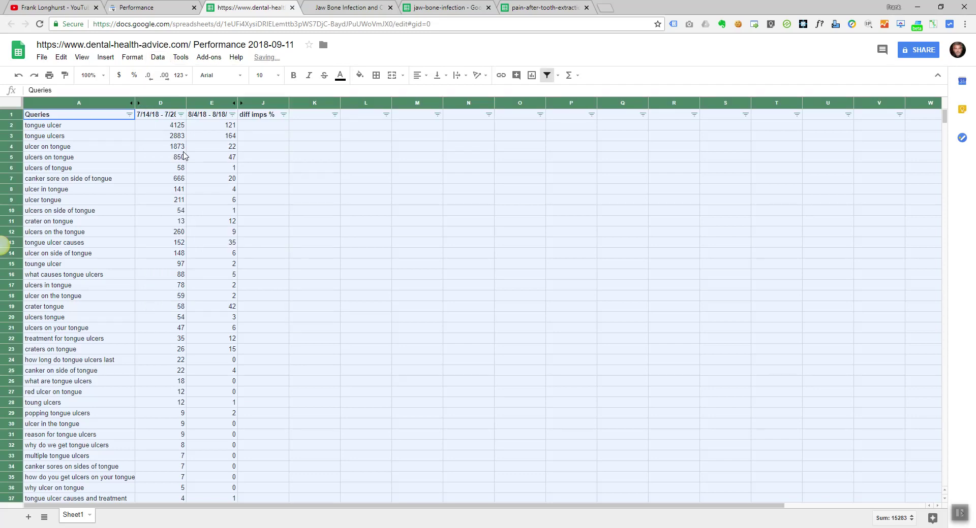
pyautogui.click(274, 181)
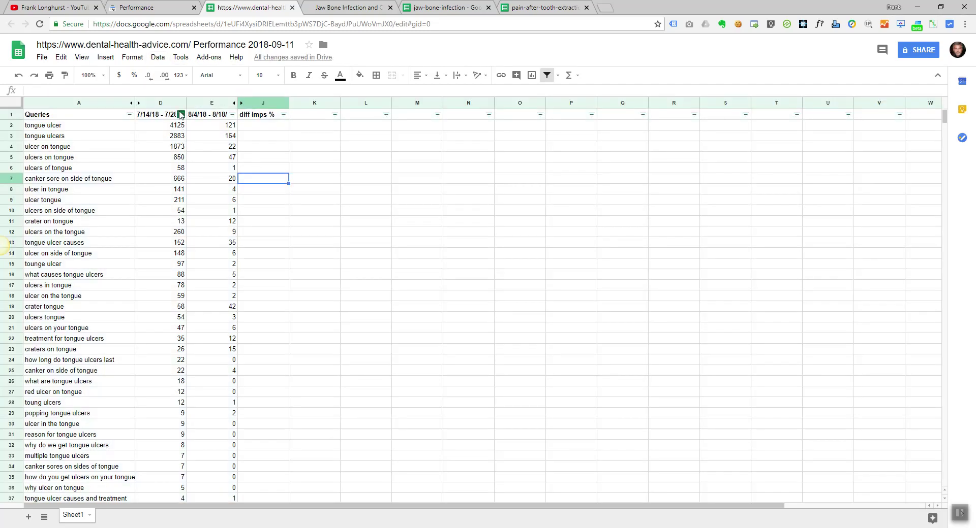
pyautogui.click(180, 114)
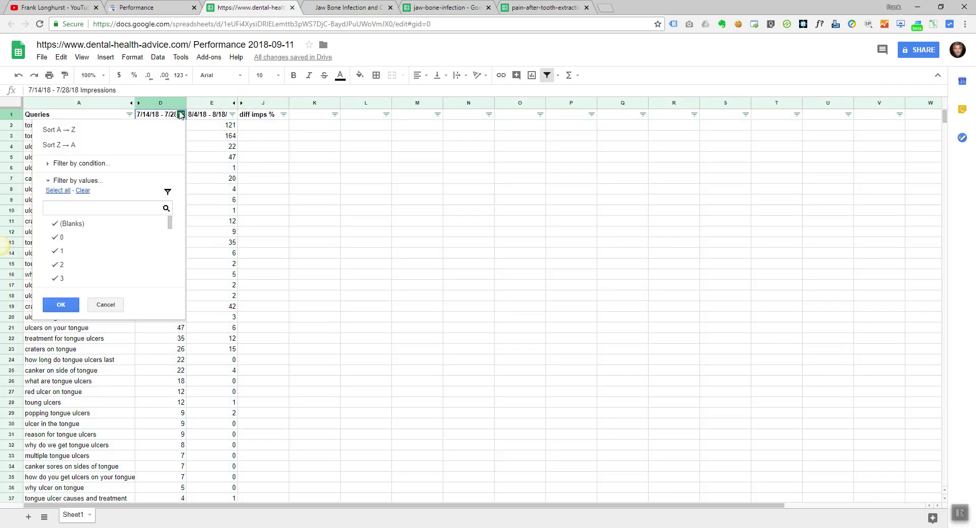
pyautogui.click(174, 147)
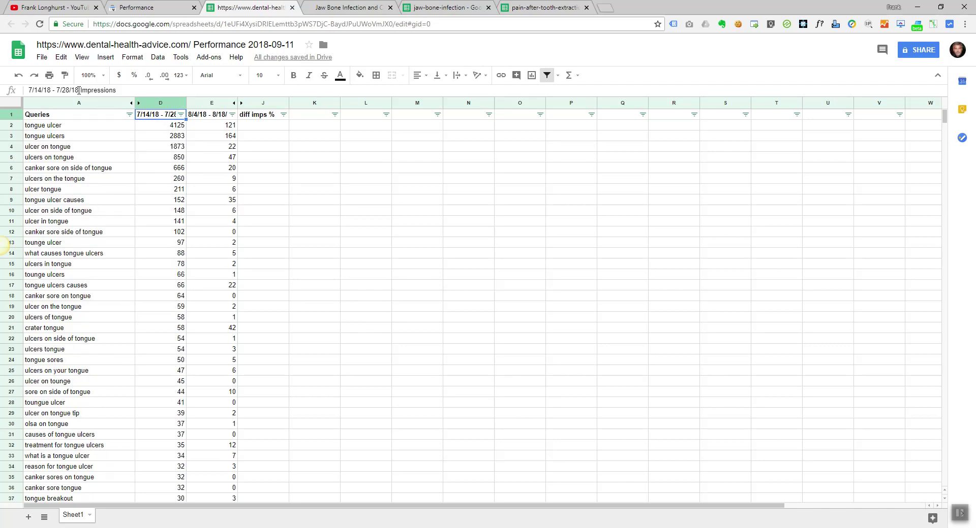
# Rename the header in D1 to "Before Impressions" and the header in E1 to "After Impressions".
pyautogui.moveTo(82, 90); pyautogui.dragTo(28, 90)
pyautogui.write('Before')
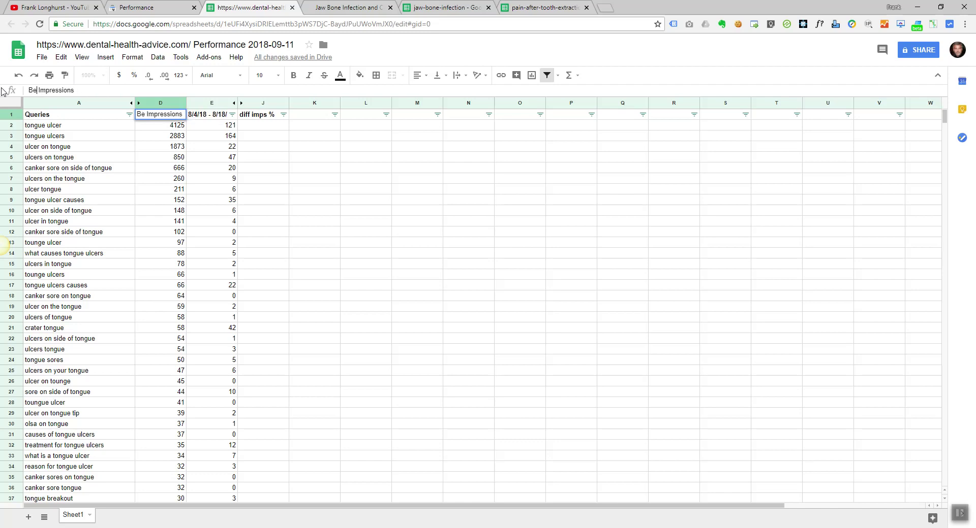
pyautogui.press('Return')
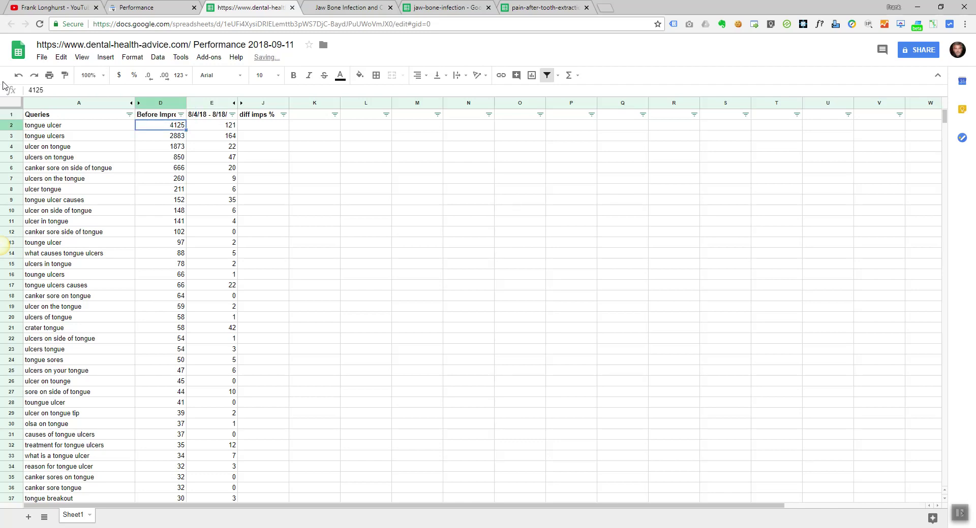
pyautogui.click(207, 117)
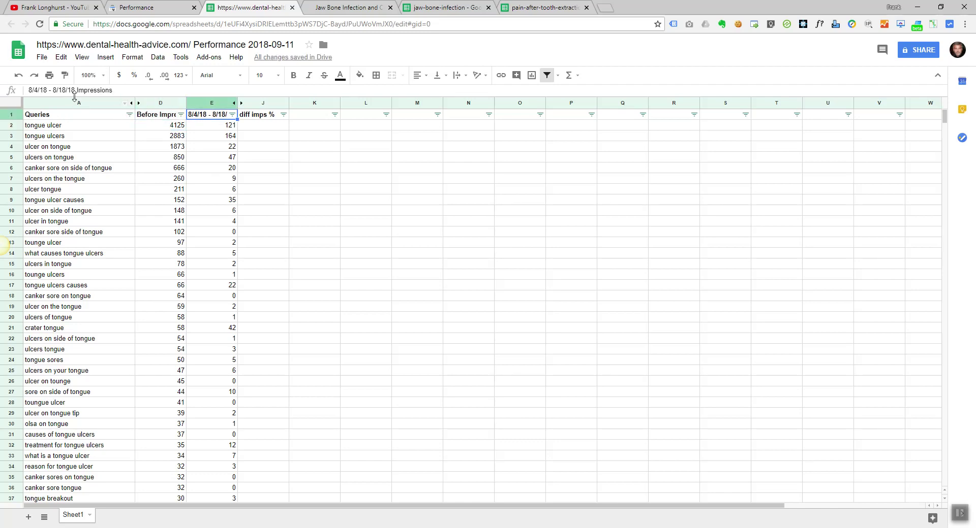
pyautogui.moveTo(75, 90); pyautogui.dragTo(4, 95)
pyautogui.write('After')
pyautogui.press('Return')
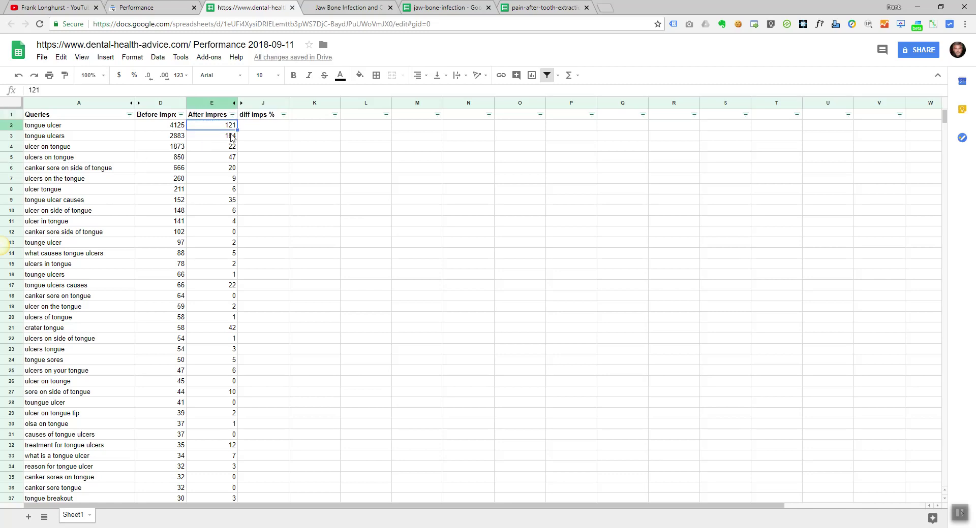
# Enter the formula =(E2-D2)/D2 in J2 to calculate the relative change in impressions.
pyautogui.click(268, 125)
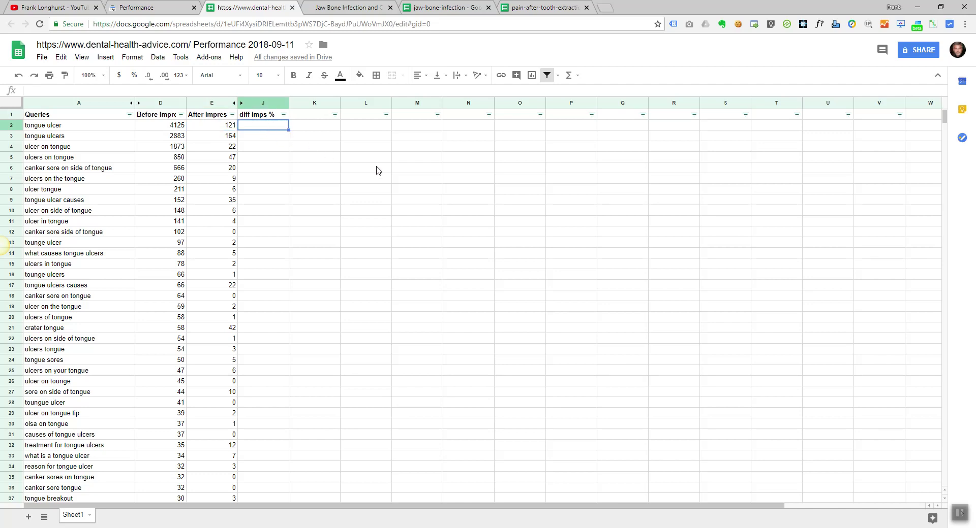
pyautogui.write('=')
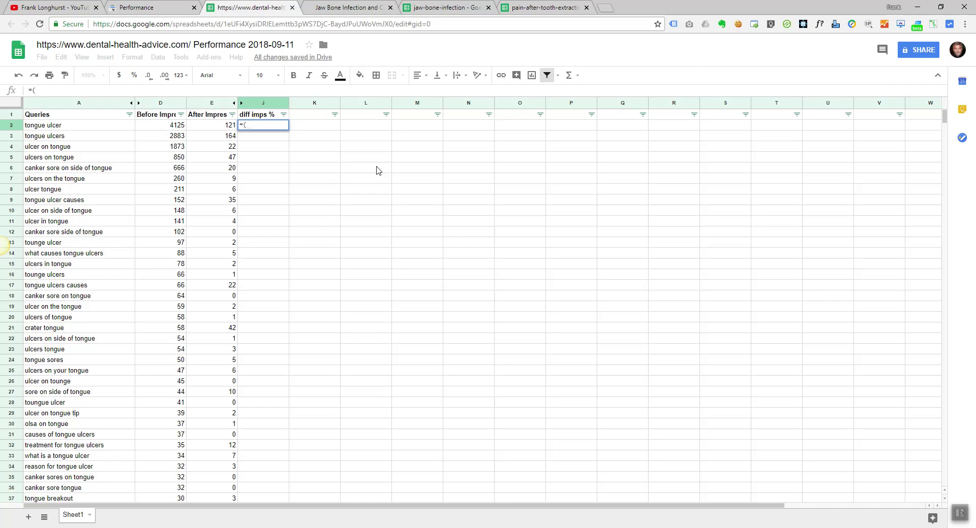
pyautogui.write('(')
pyautogui.press('Left')
pyautogui.write('-')
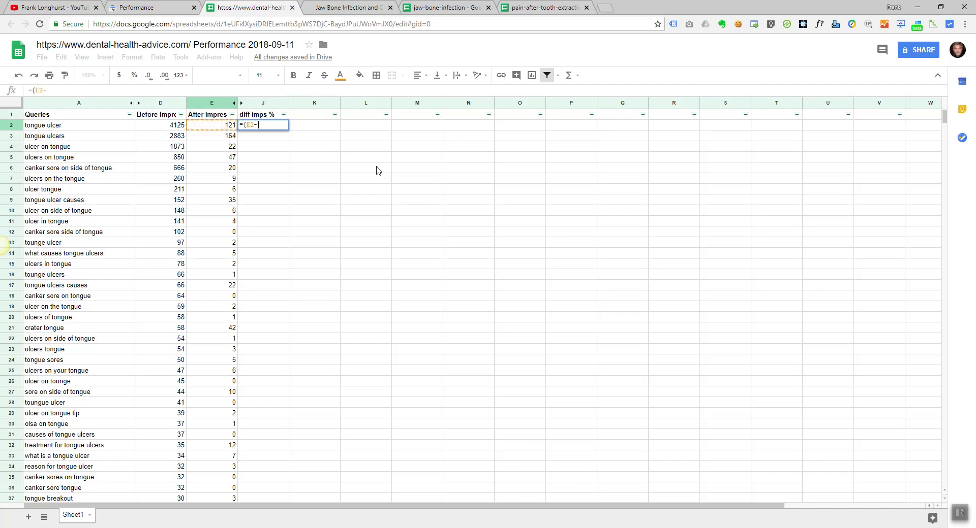
pyautogui.click(161, 127)
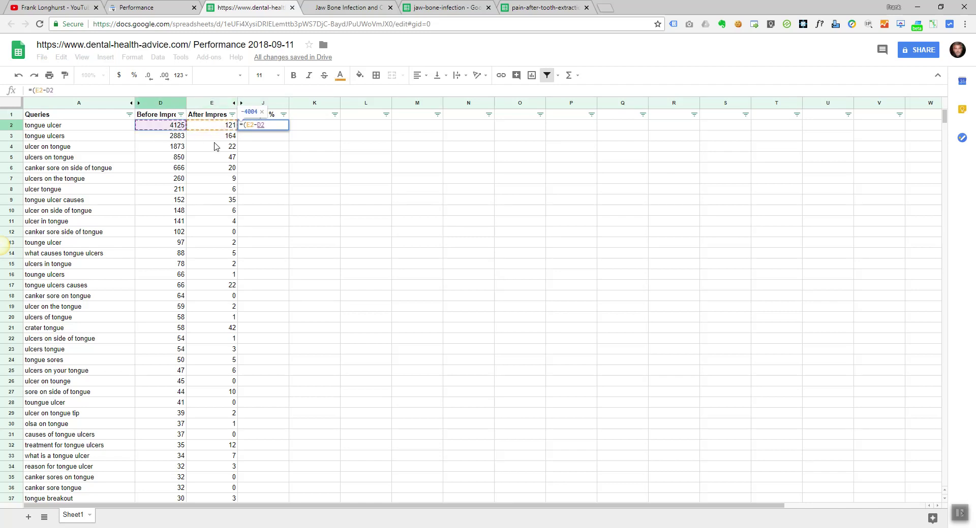
pyautogui.write(')')
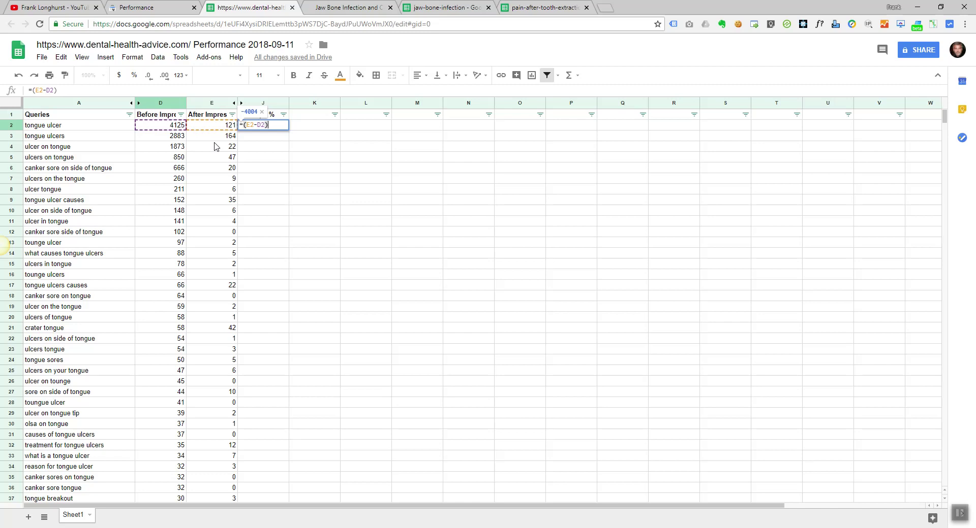
pyautogui.write('/')
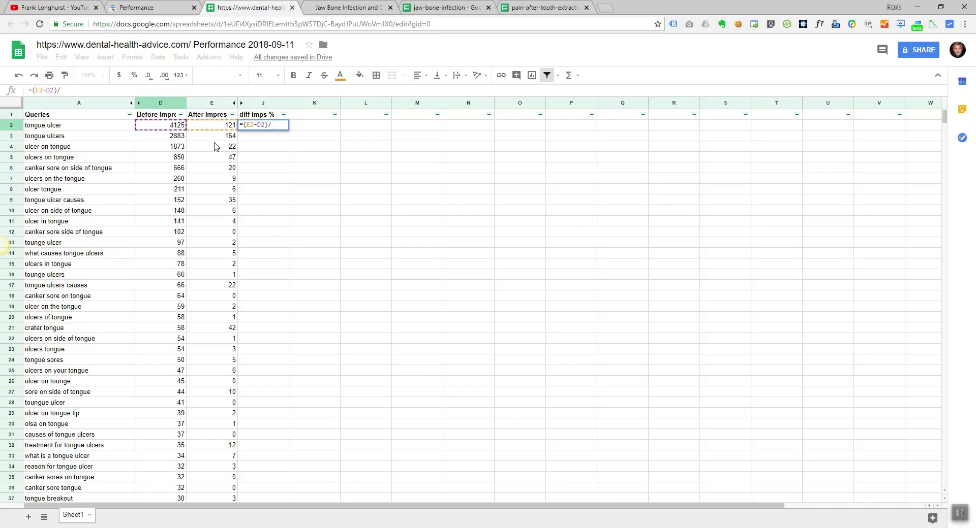
pyautogui.click(179, 127)
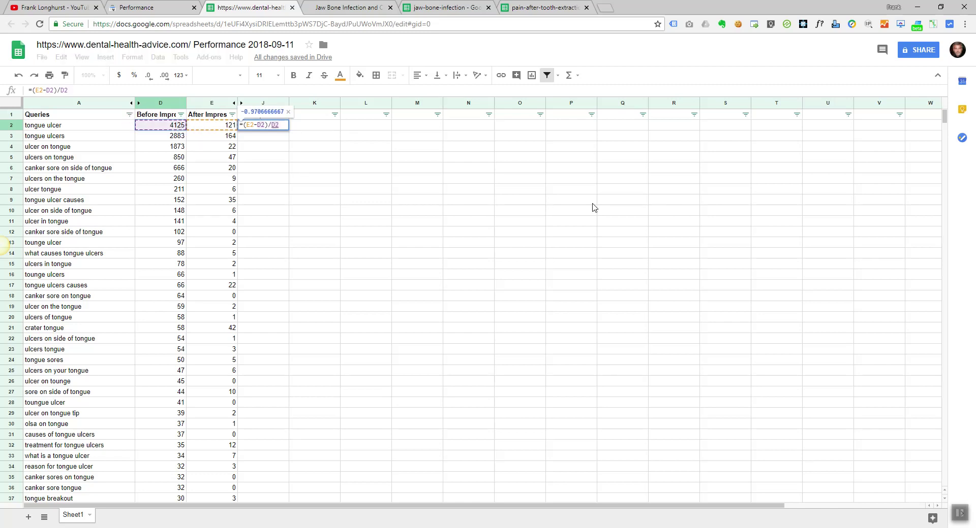
pyautogui.press('Return')
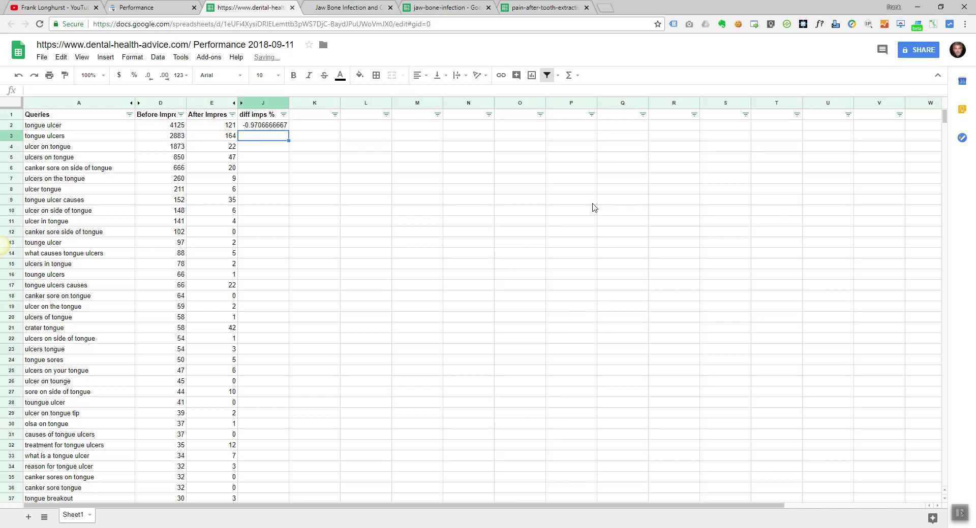
# Format J2 as a percentage with no decimal places.
pyautogui.click(279, 127)
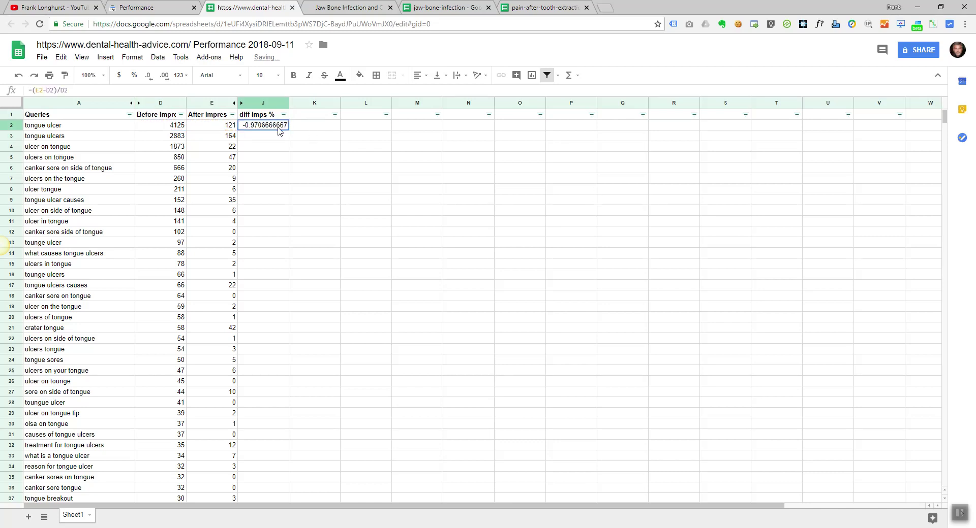
pyautogui.click(134, 75)
pyautogui.click(148, 76)
pyautogui.click(148, 76)
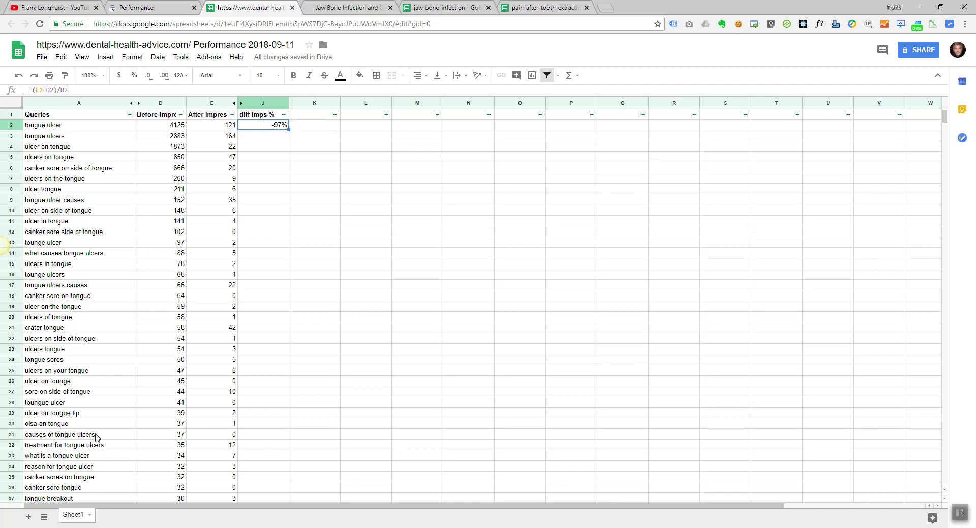
# Hide rows 30 - 451, from "olsa on tongue" to the end of the query data, and return to the sheet's start.
pyautogui.click(182, 427)
pyautogui.click(60, 426)
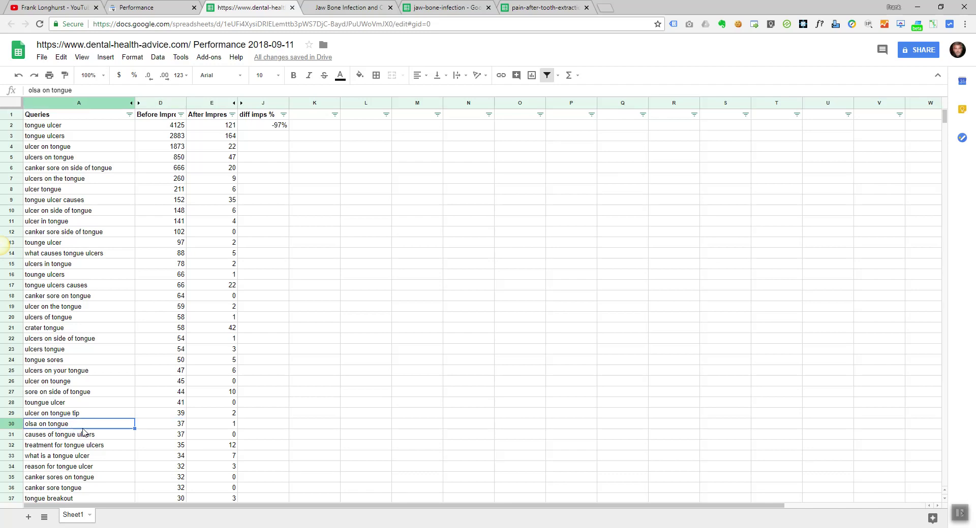
pyautogui.click(11, 424)
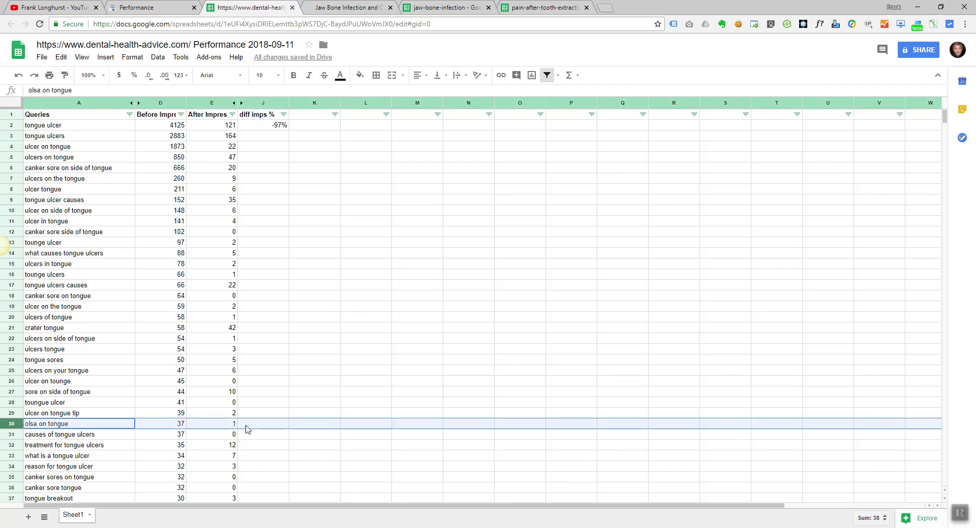
pyautogui.hotkey('ctrl', 'shift', 'Down')
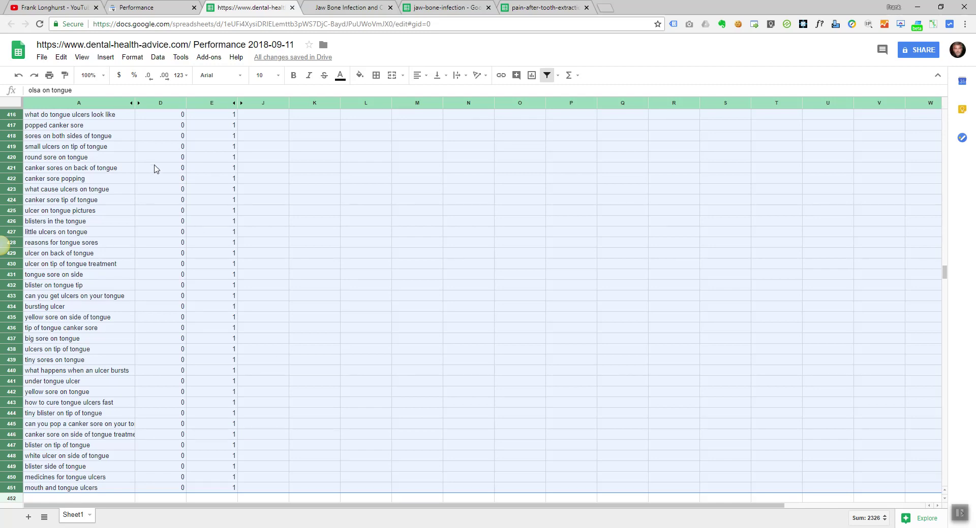
pyautogui.rightClick(15, 136)
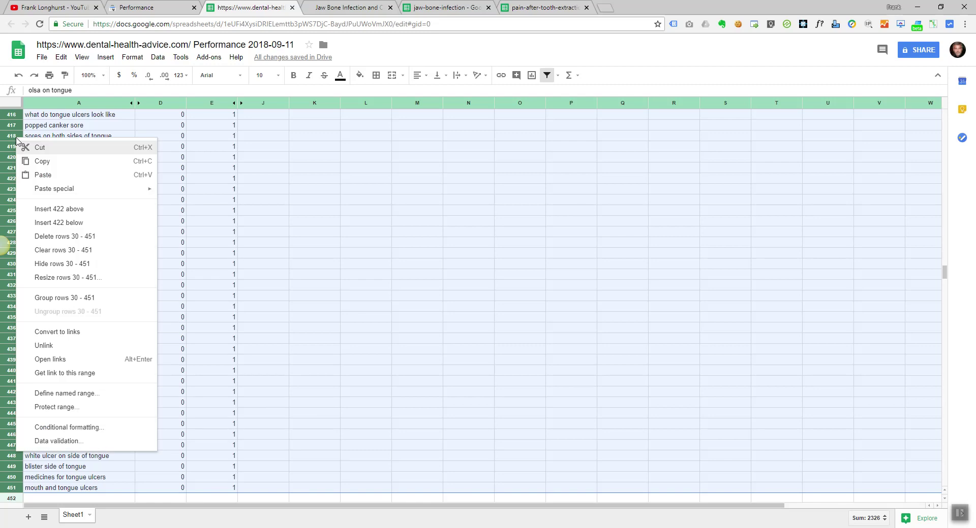
pyautogui.click(75, 265)
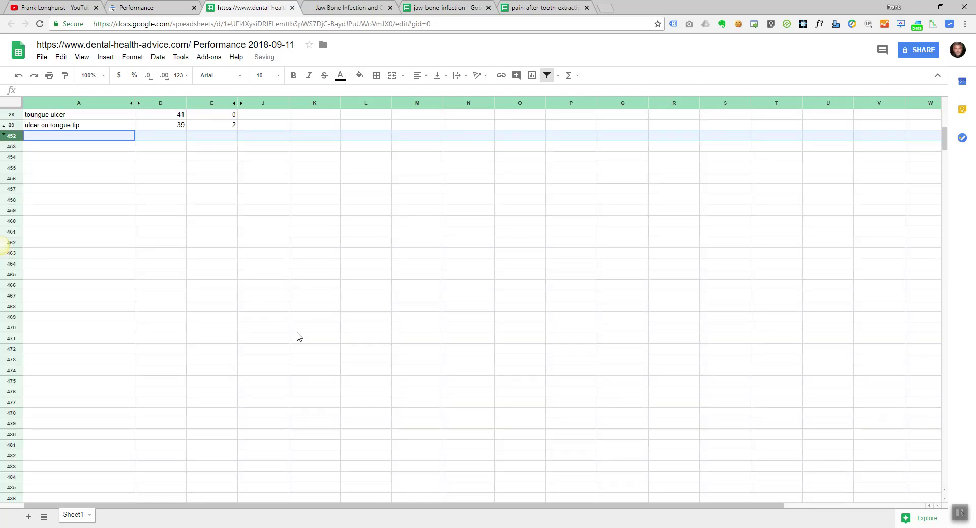
pyautogui.hotkey('ctrl', 'Home')
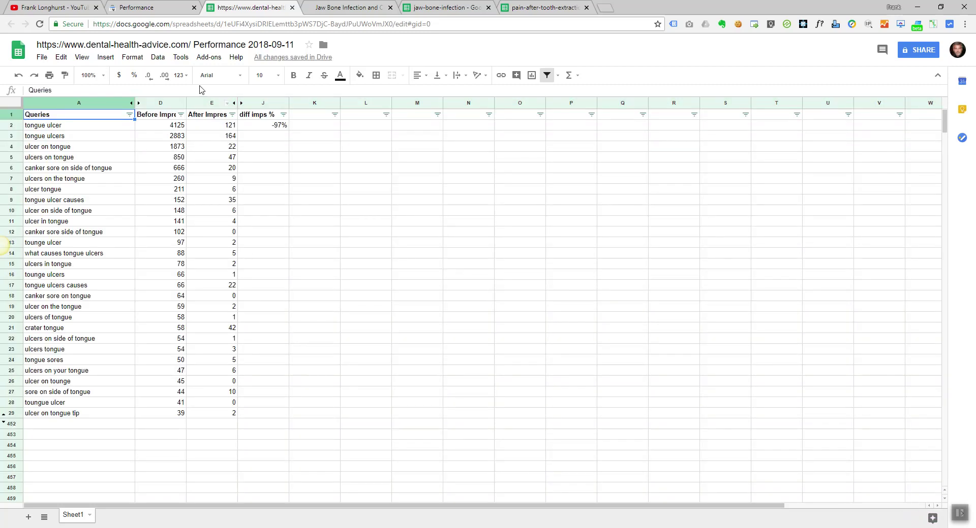
# Fill the J2 formula down to row 29 and sort the diff imps % column A → Z.
pyautogui.click(276, 126)
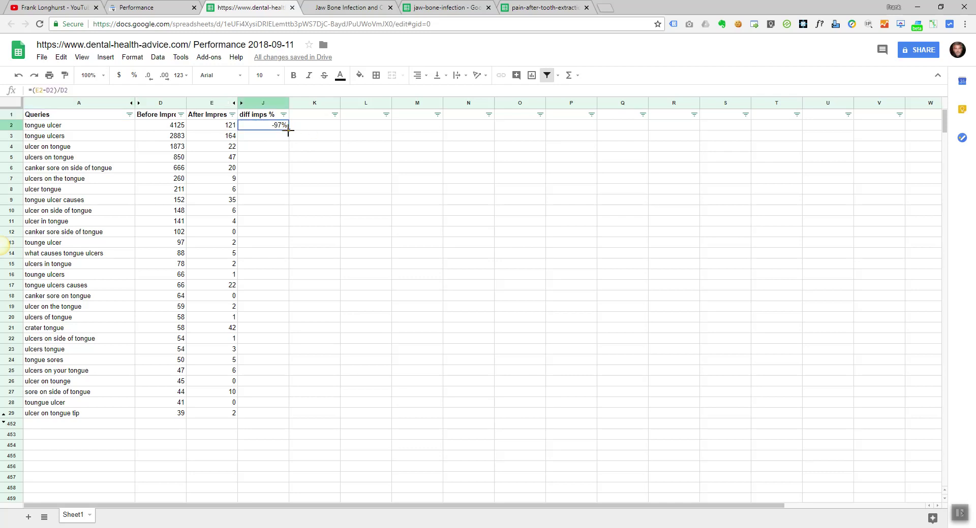
pyautogui.moveTo(288, 131); pyautogui.dragTo(315, 419)
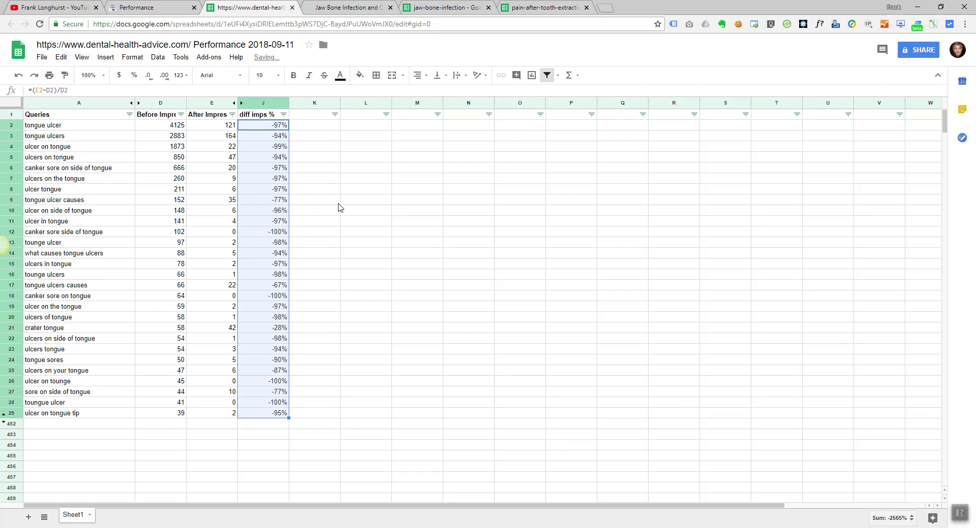
pyautogui.click(283, 115)
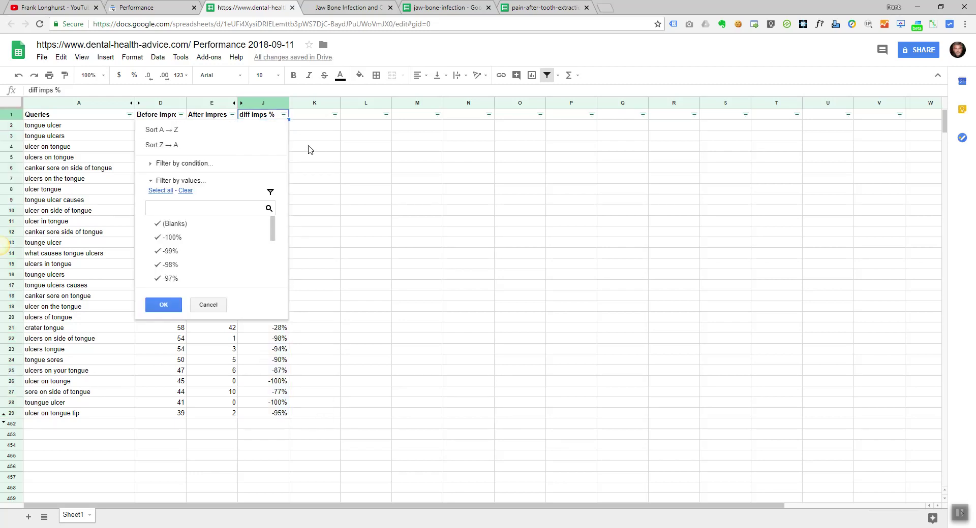
pyautogui.click(200, 131)
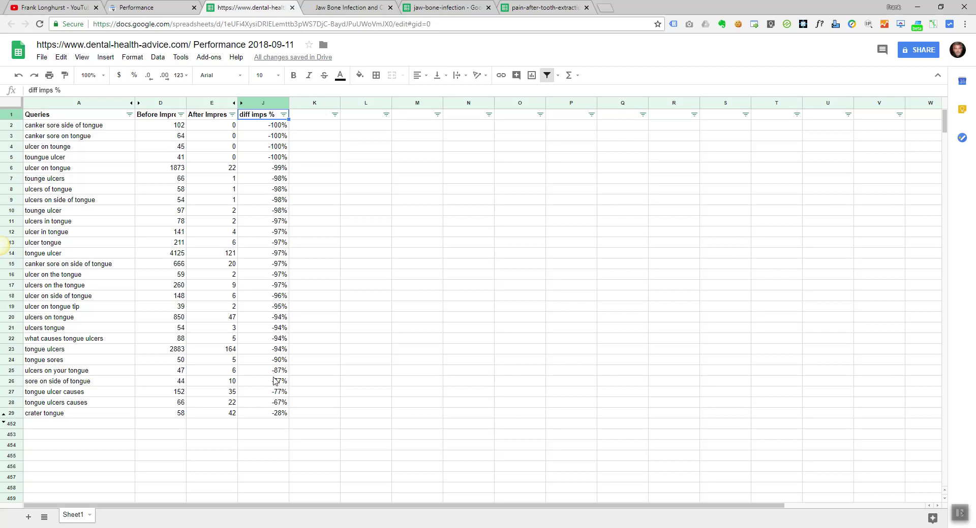
# Set the text colour of the query data in A2:J29 to blue.
pyautogui.moveTo(61, 129); pyautogui.dragTo(273, 416)
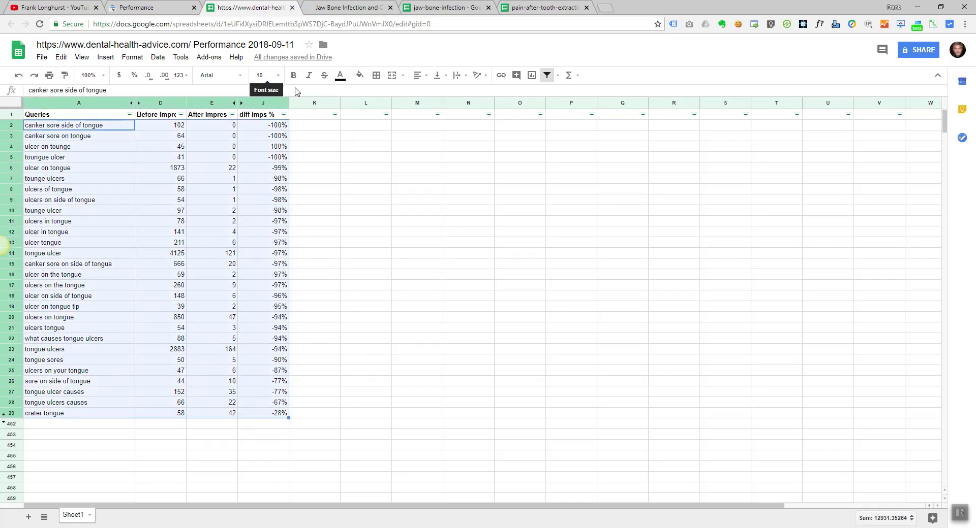
pyautogui.click(340, 76)
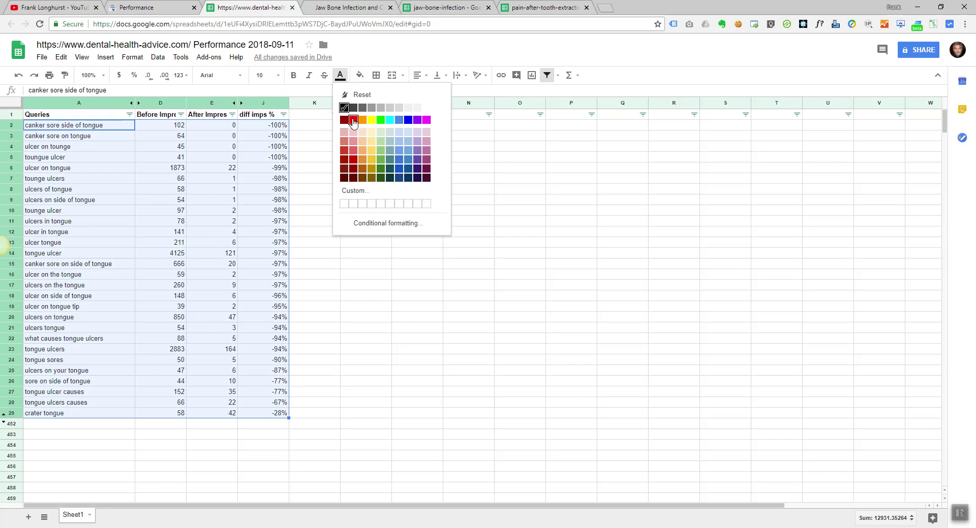
pyautogui.click(407, 120)
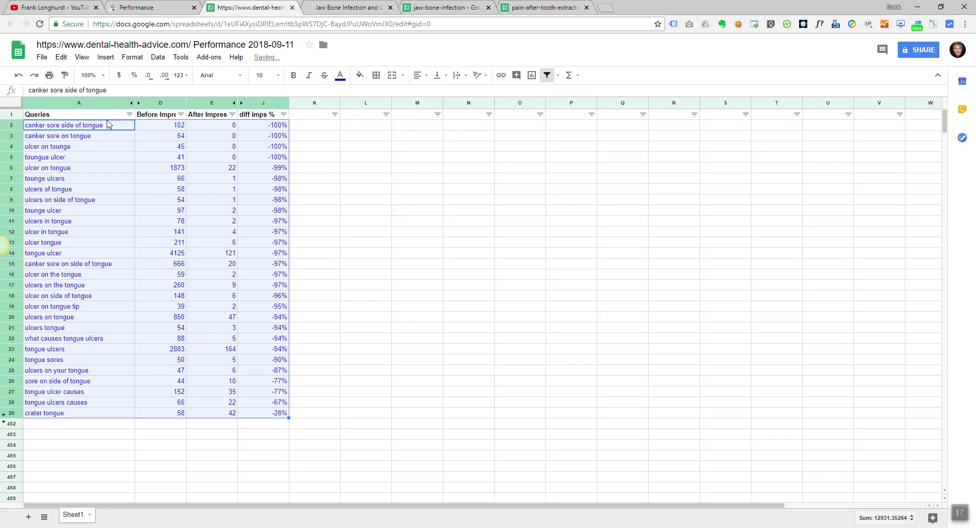
pyautogui.click(69, 126)
pyautogui.moveTo(55, 127); pyautogui.dragTo(250, 367)
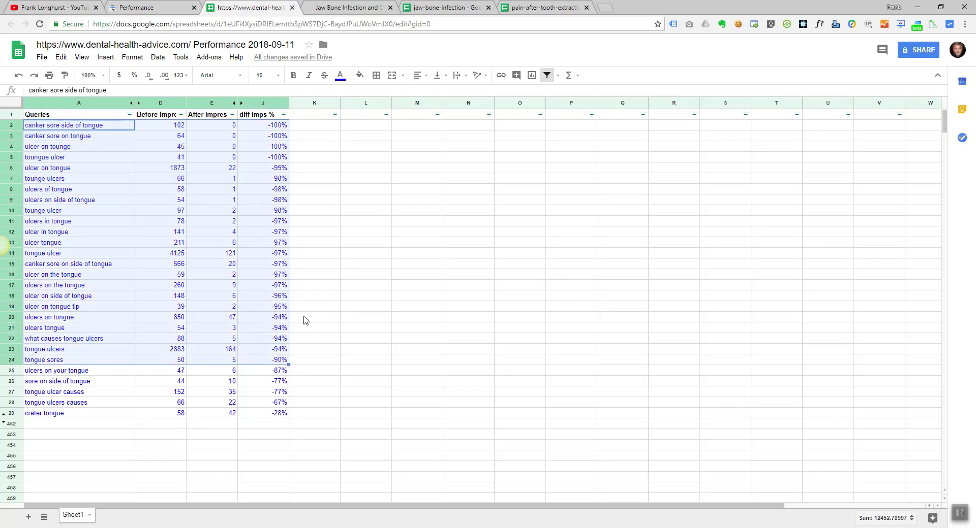
pyautogui.click(355, 285)
# Insert a chart from the queries and before/after impressions in A1:E29.
pyautogui.moveTo(44, 115); pyautogui.dragTo(212, 416)
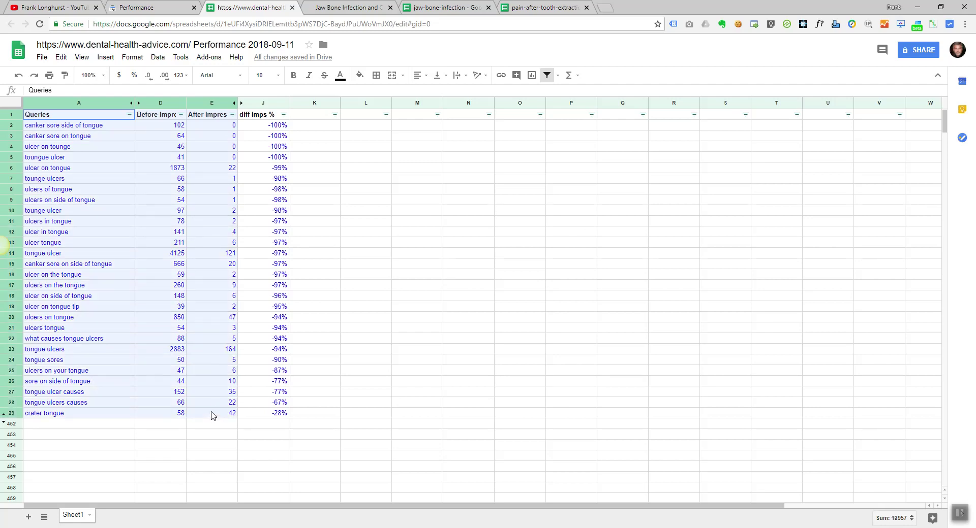
pyautogui.moveTo(213, 411); pyautogui.dragTo(210, 407)
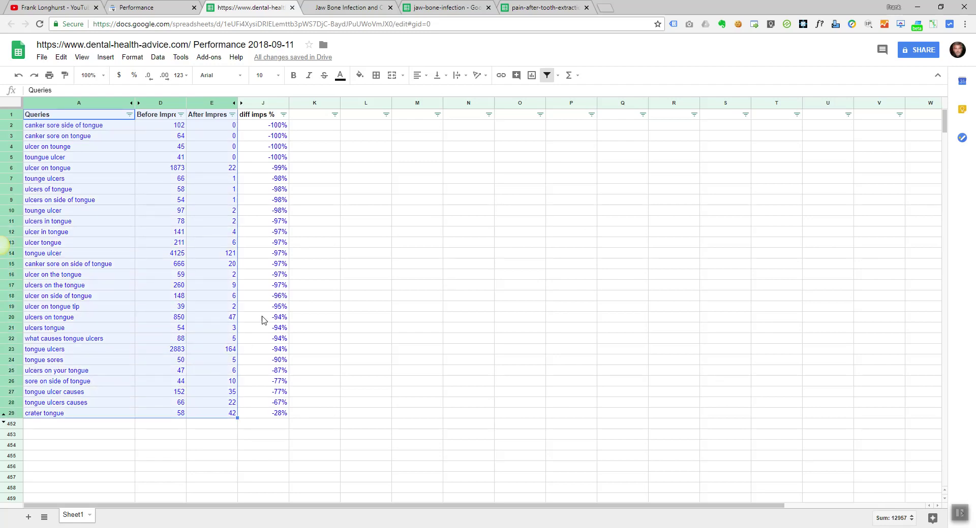
pyautogui.click(158, 57)
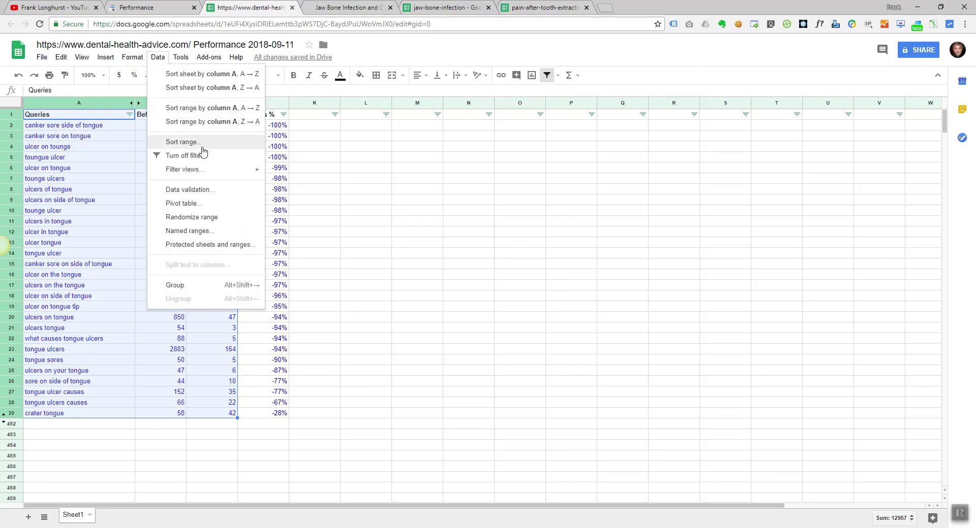
pyautogui.moveTo(101, 60)
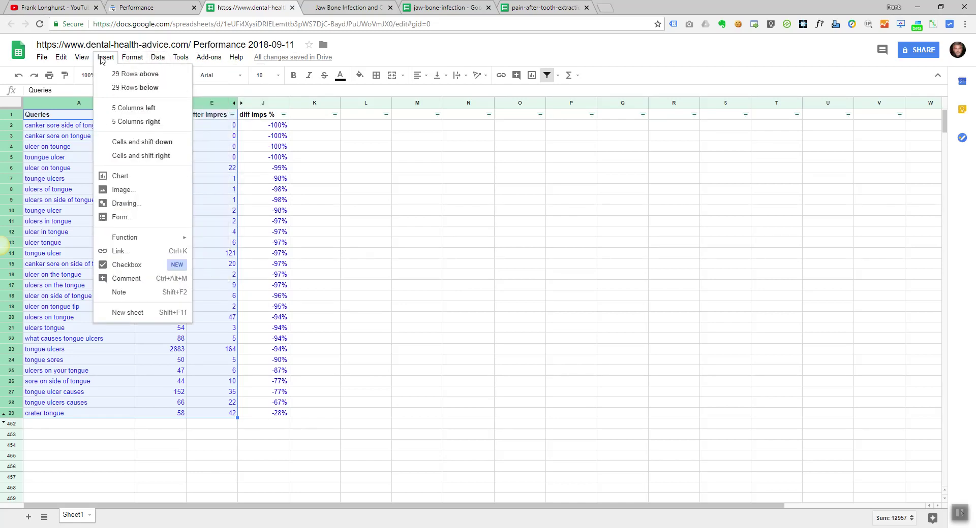
pyautogui.click(142, 178)
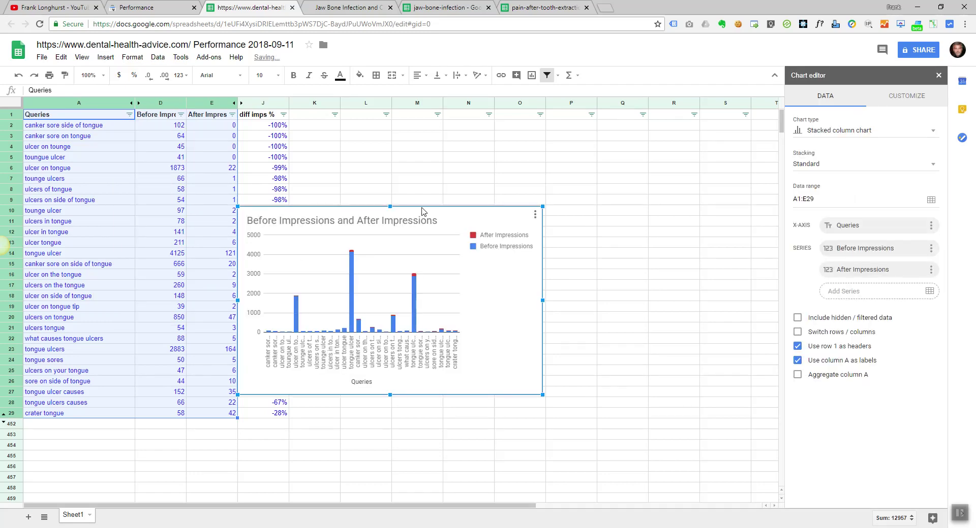
# Move the chart clear of the diff imps % column and change its type to an unstacked Column chart.
pyautogui.moveTo(422, 207); pyautogui.dragTo(509, 234)
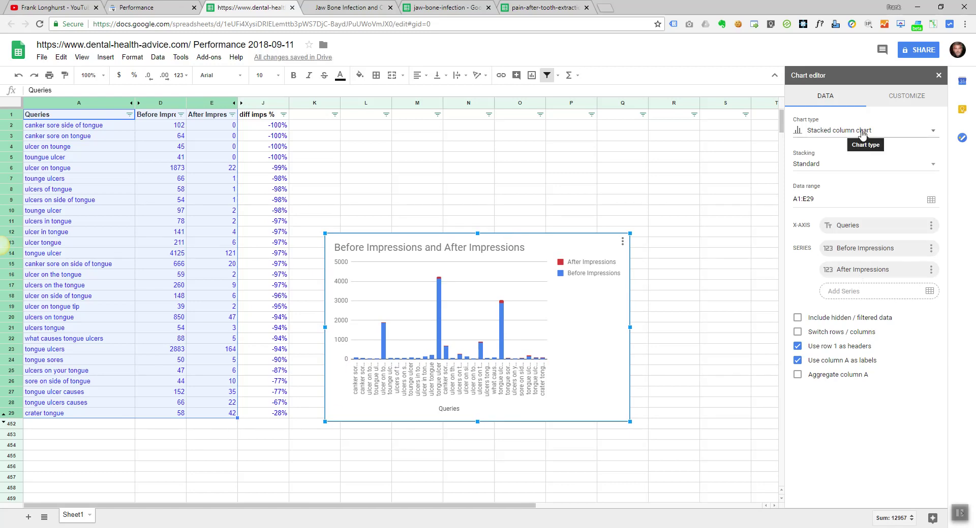
pyautogui.click(932, 133)
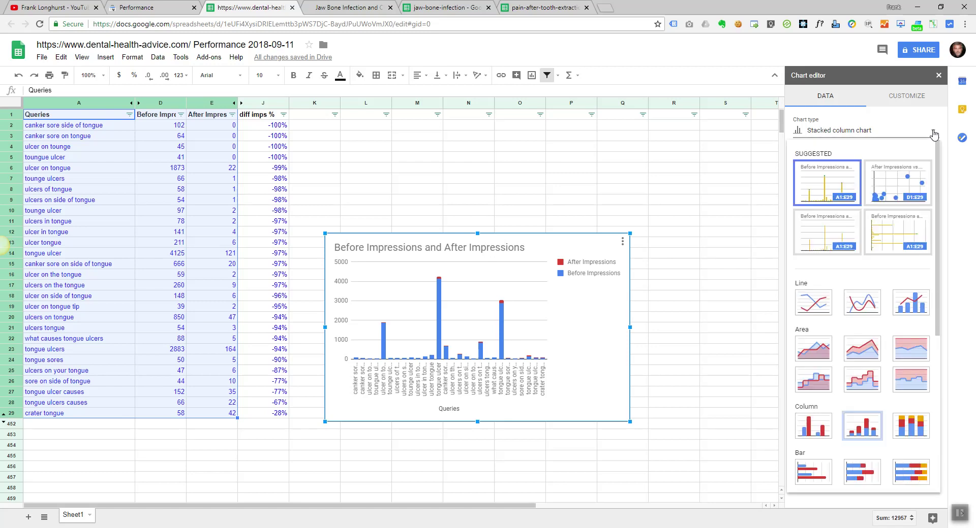
pyautogui.click(813, 425)
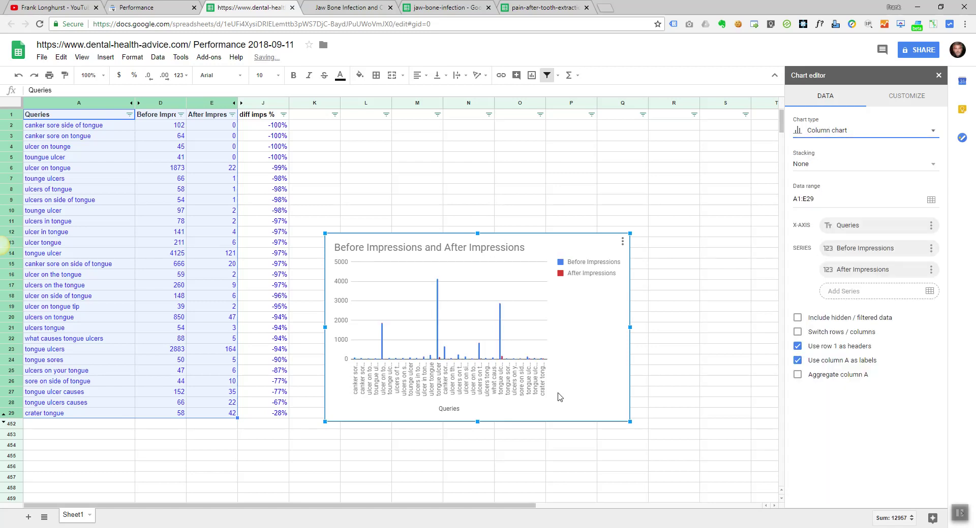
# Sort the data by the Before Impressions column Z → A so the chart runs from highest to lowest.
pyautogui.click(160, 130)
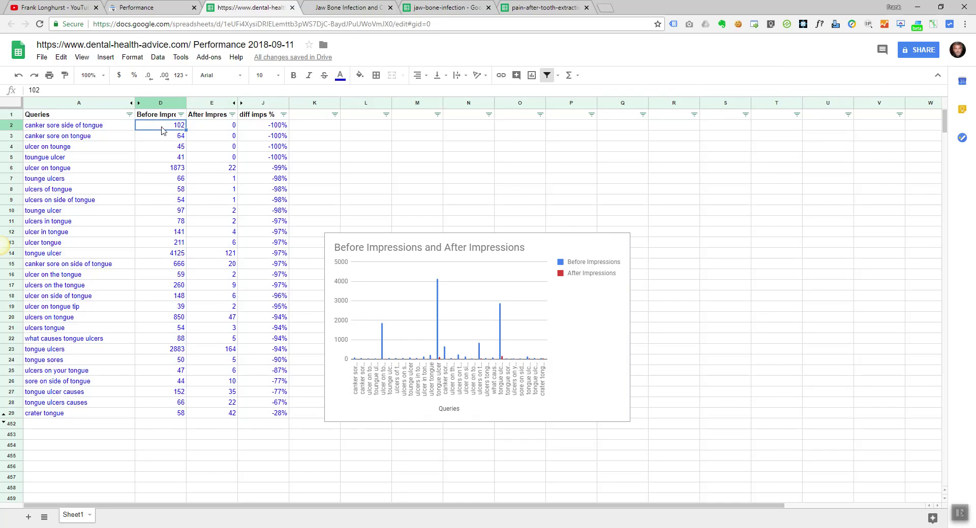
pyautogui.click(181, 114)
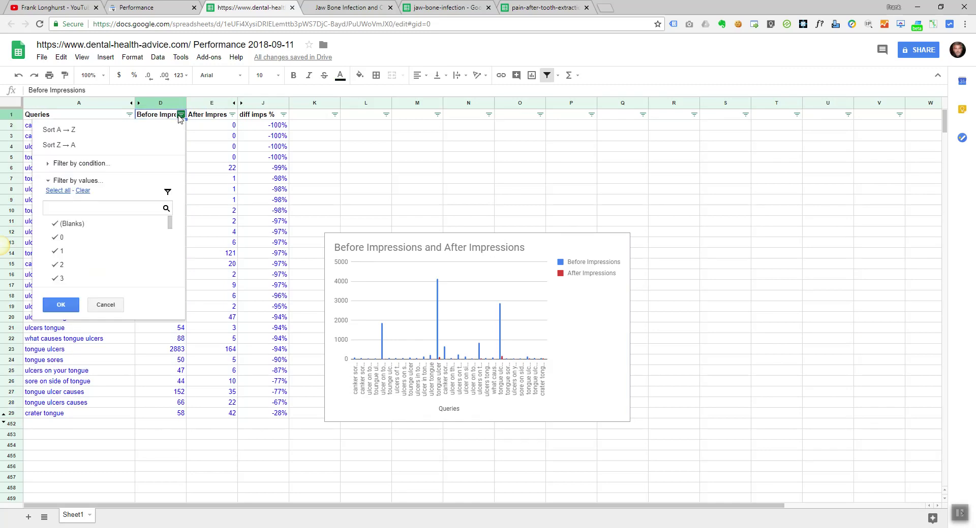
pyautogui.click(136, 147)
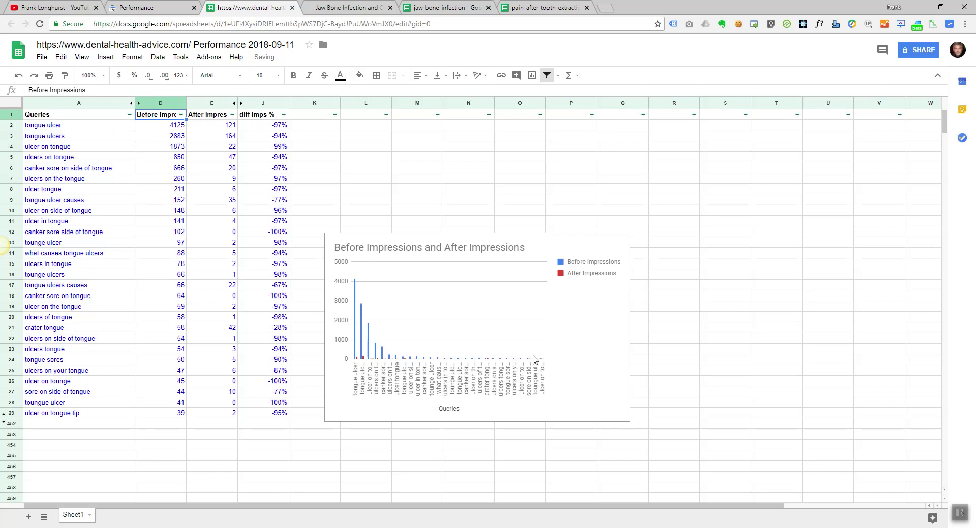
# Enlarge the before/after impressions chart, and shrink it to a small chart beside the lower data rows, clear of the table.
pyautogui.click(335, 242)
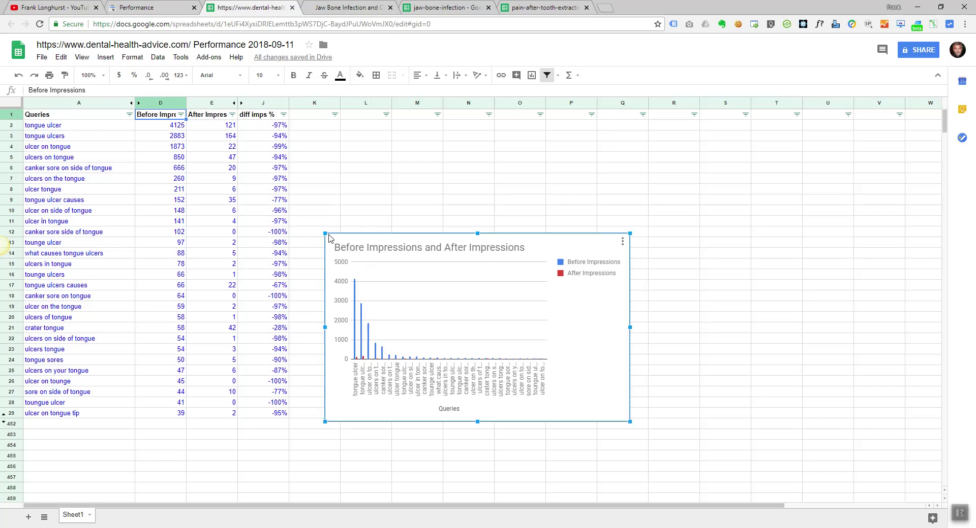
pyautogui.moveTo(325, 233); pyautogui.dragTo(67, 74)
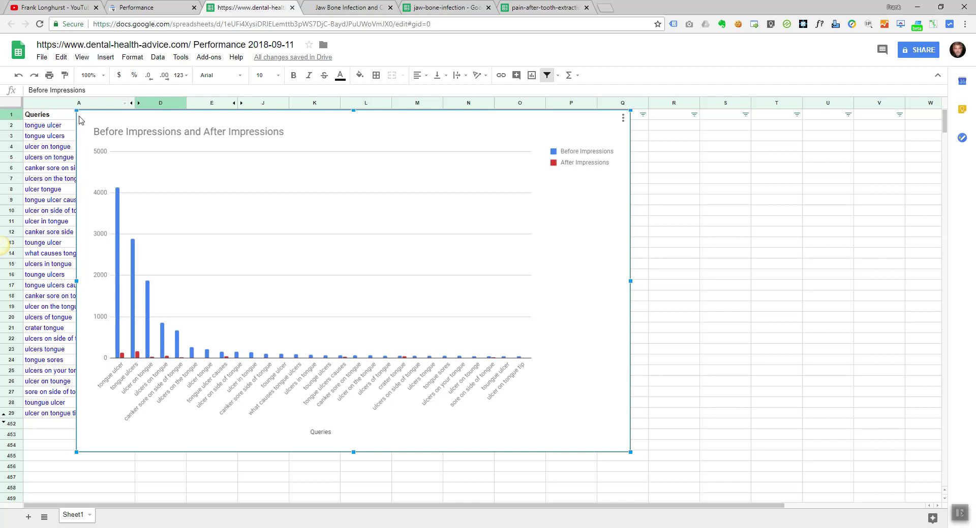
pyautogui.moveTo(77, 111); pyautogui.dragTo(158, 160)
pyautogui.moveTo(271, 204); pyautogui.dragTo(455, 281)
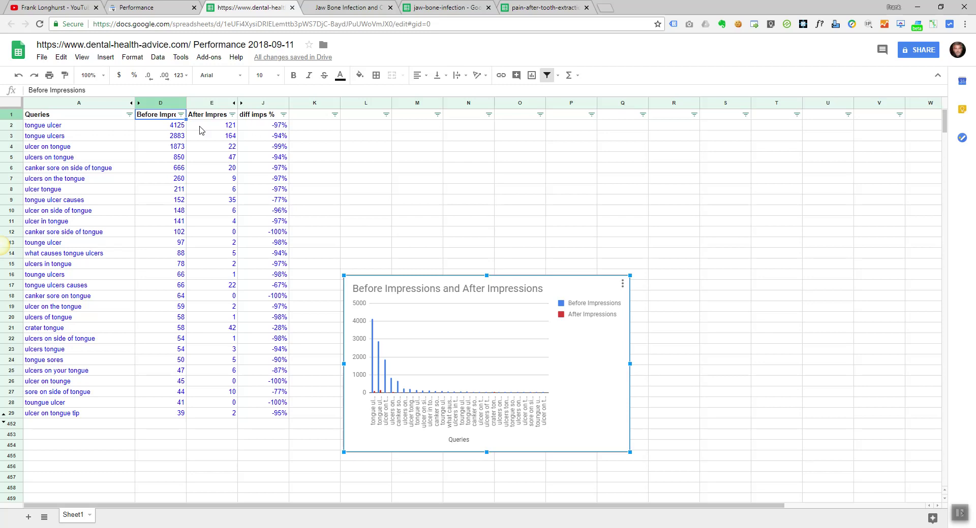
# Insert a column chart of diff imps % by query from the ranges A1:A29 and J1:J29.
pyautogui.click(49, 127)
pyautogui.moveTo(206, 131); pyautogui.dragTo(255, 137)
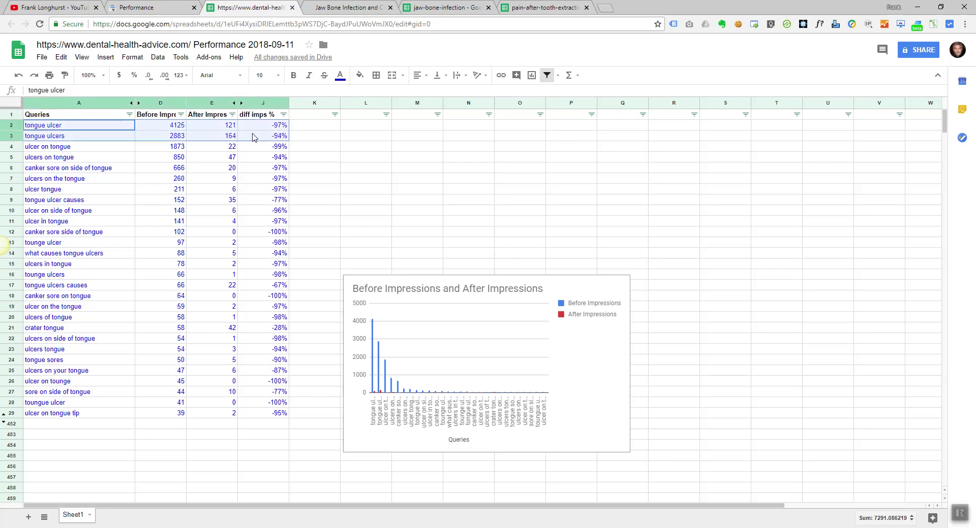
pyautogui.click(80, 117)
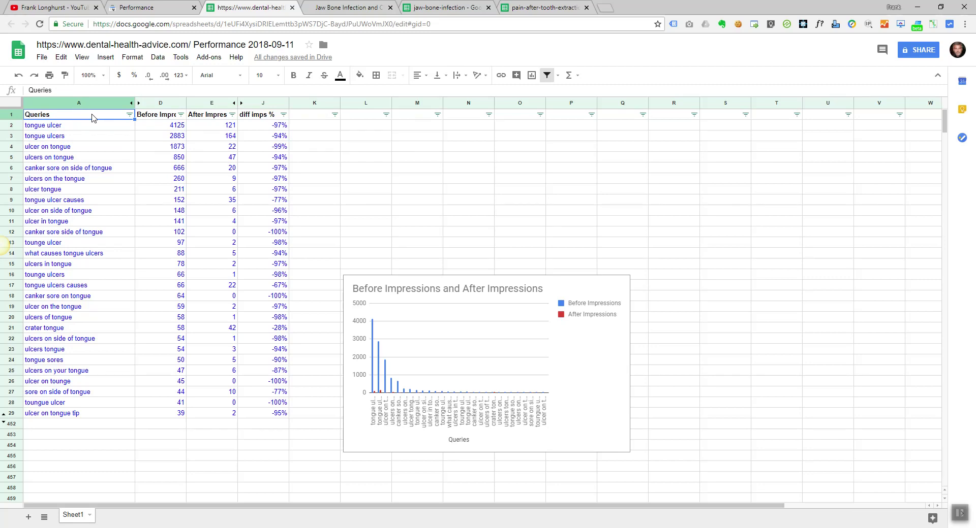
pyautogui.moveTo(92, 118); pyautogui.dragTo(92, 417)
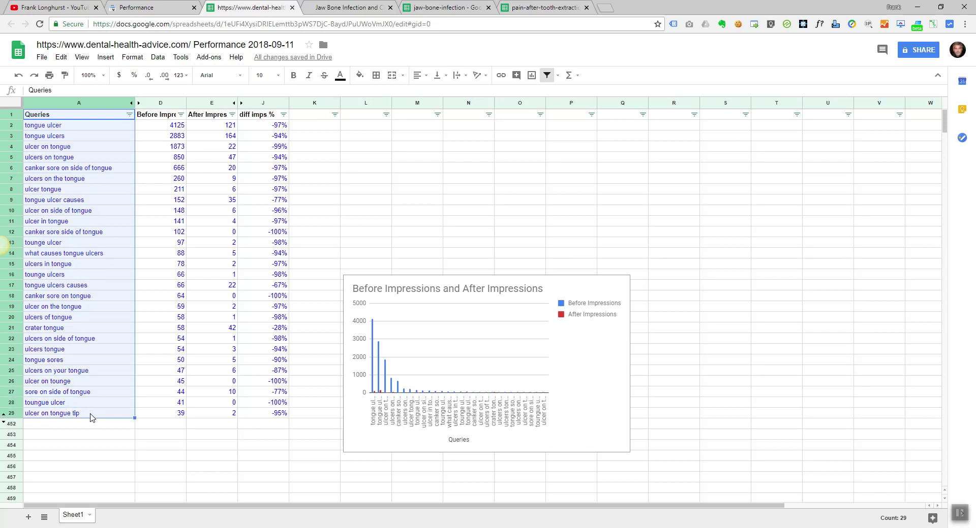
pyautogui.keyDown('ctrl'); pyautogui.click(267, 118); pyautogui.keyUp('ctrl')
pyautogui.moveTo(267, 117); pyautogui.dragTo(265, 414)
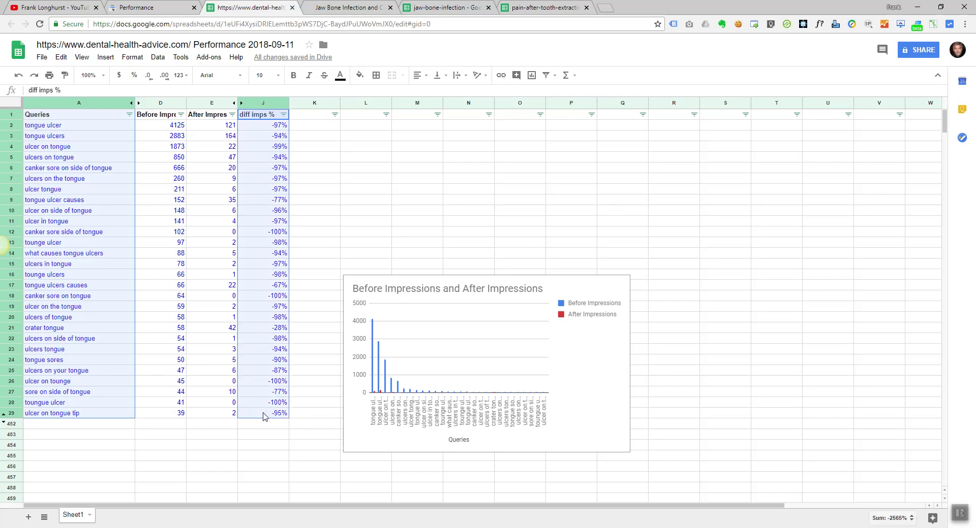
pyautogui.click(105, 58)
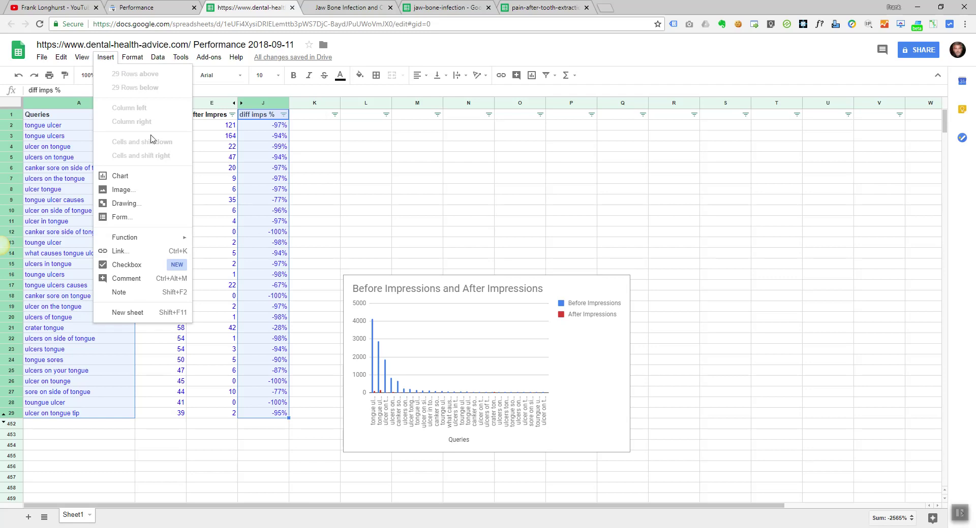
pyautogui.click(134, 176)
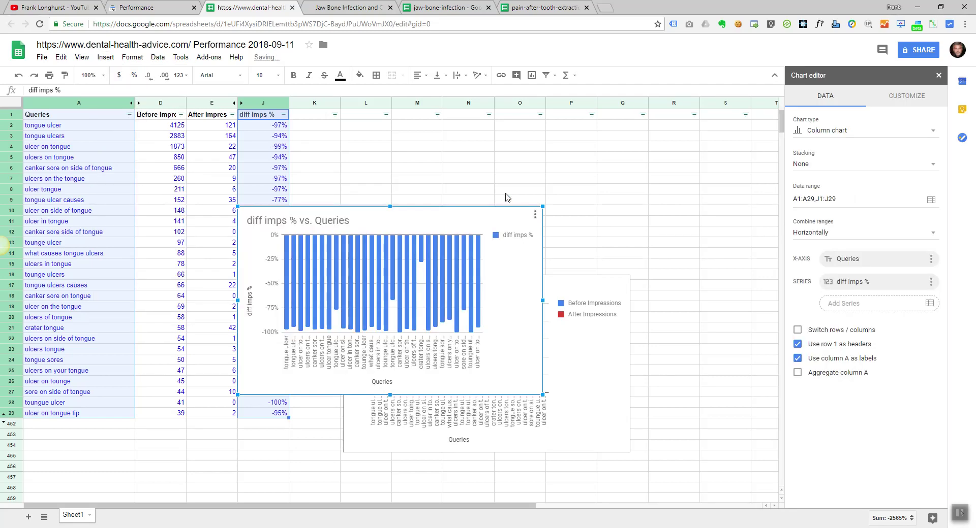
# Place the diff imps % chart directly above the impressions chart and shrink it so the two do not overlap.
pyautogui.moveTo(488, 211); pyautogui.dragTo(594, 117)
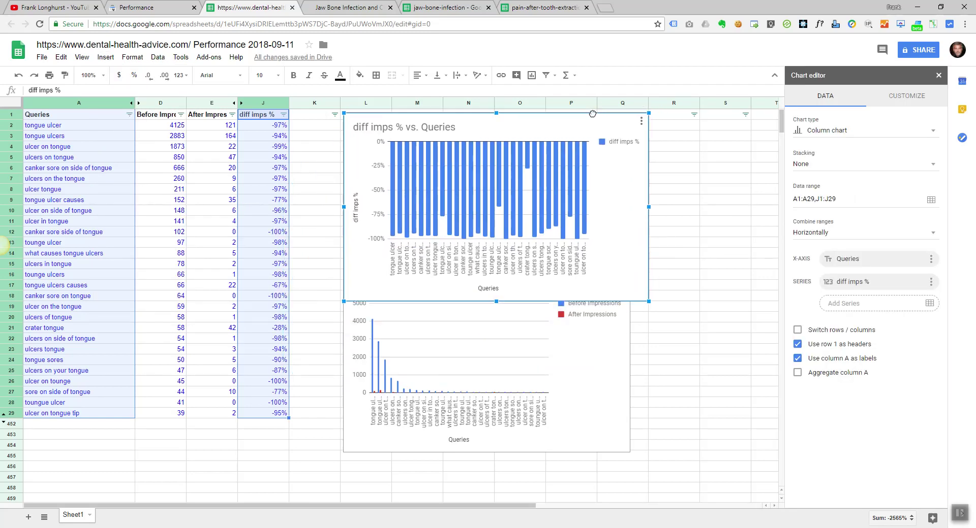
pyautogui.moveTo(648, 301); pyautogui.dragTo(607, 253)
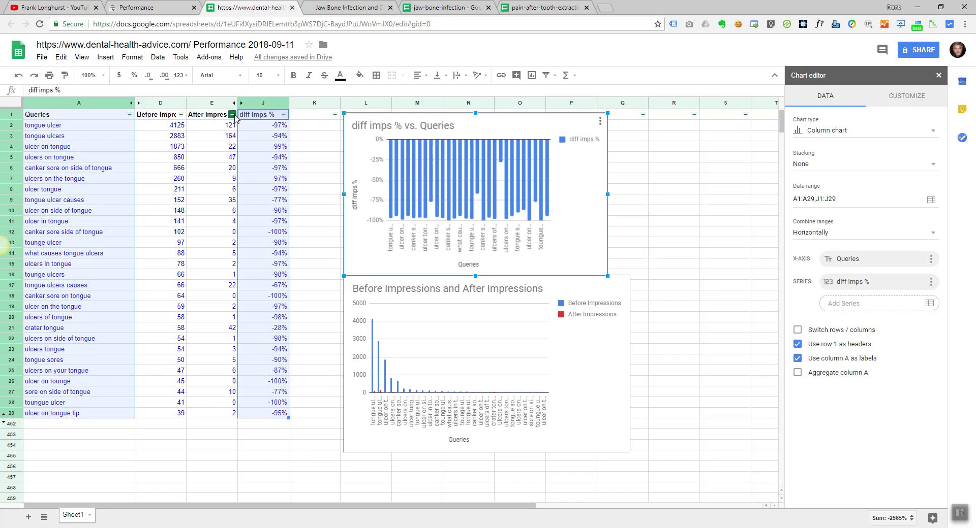
pyautogui.click(303, 130)
# Sort the data by the diff imps % column A → Z so the largest percentage drops come first.
pyautogui.click(283, 116)
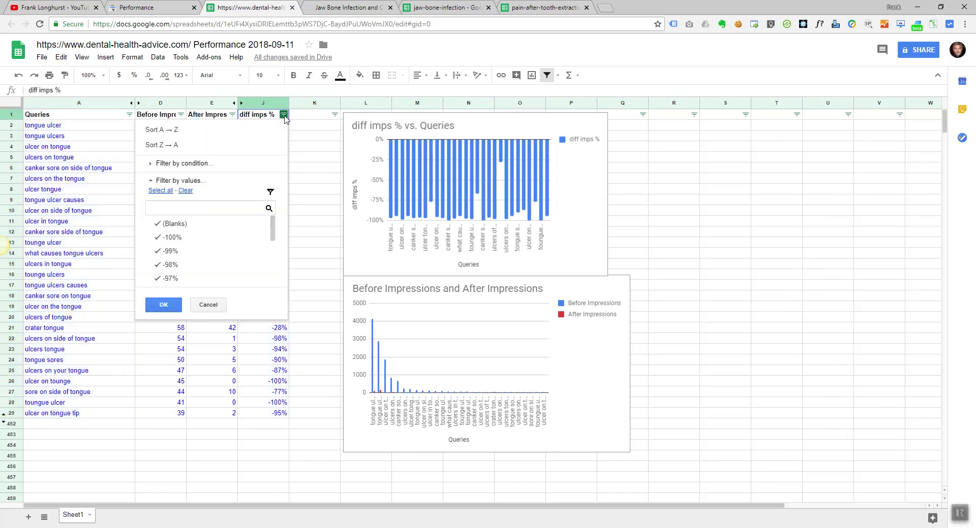
pyautogui.click(195, 131)
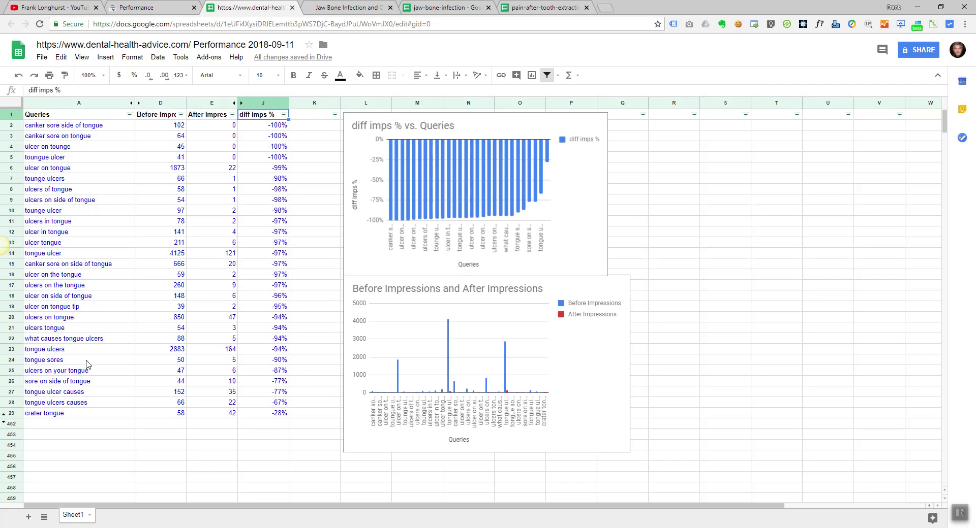
pyautogui.click(798, 287)
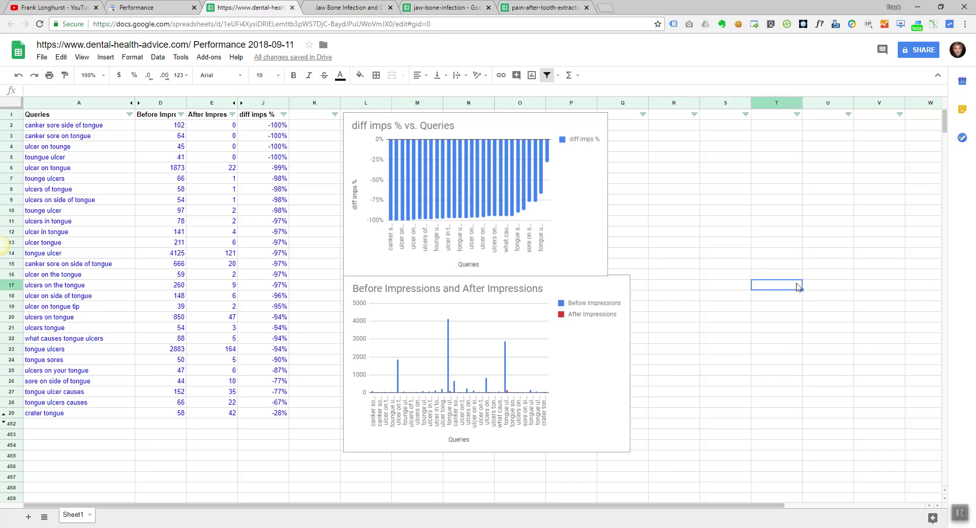